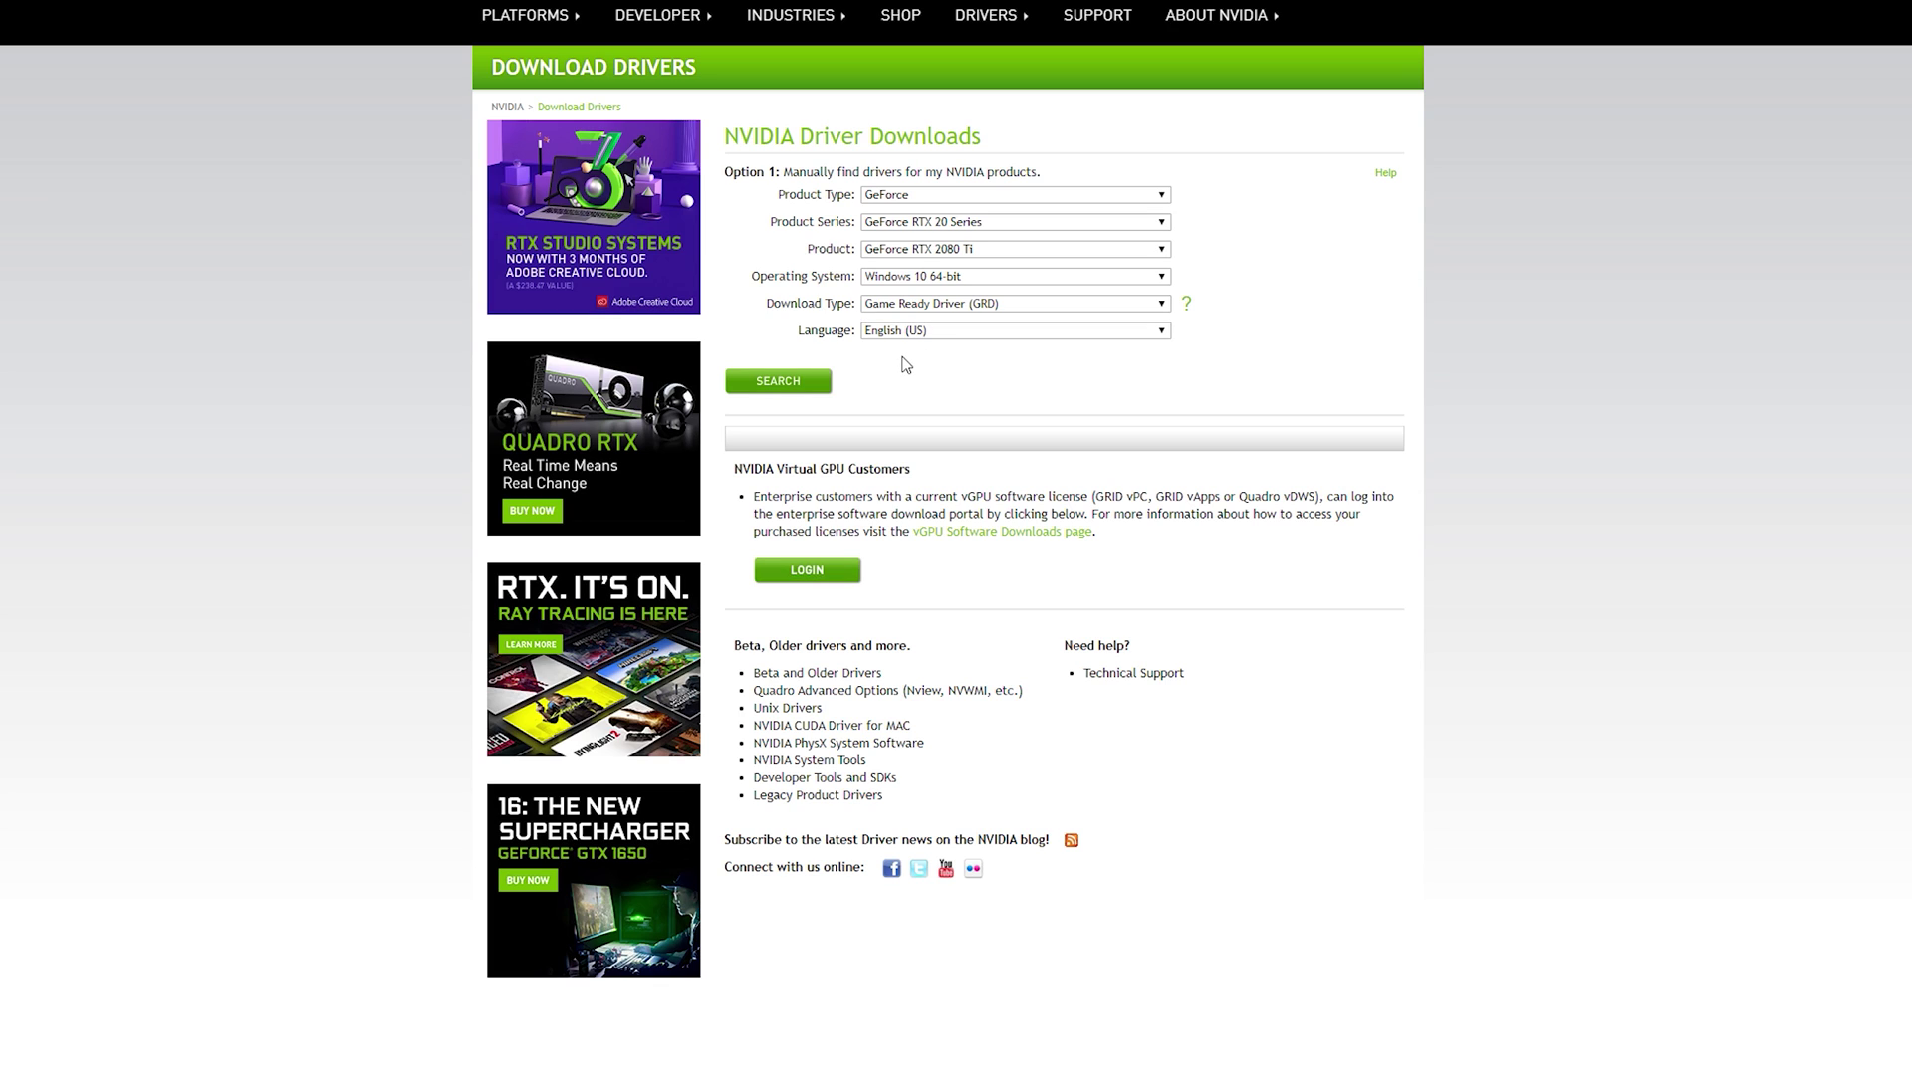
Search for the GeForce Game Ready Driver 442.50 and choose Download on its page.
left_click(947, 305)
left_click(791, 384)
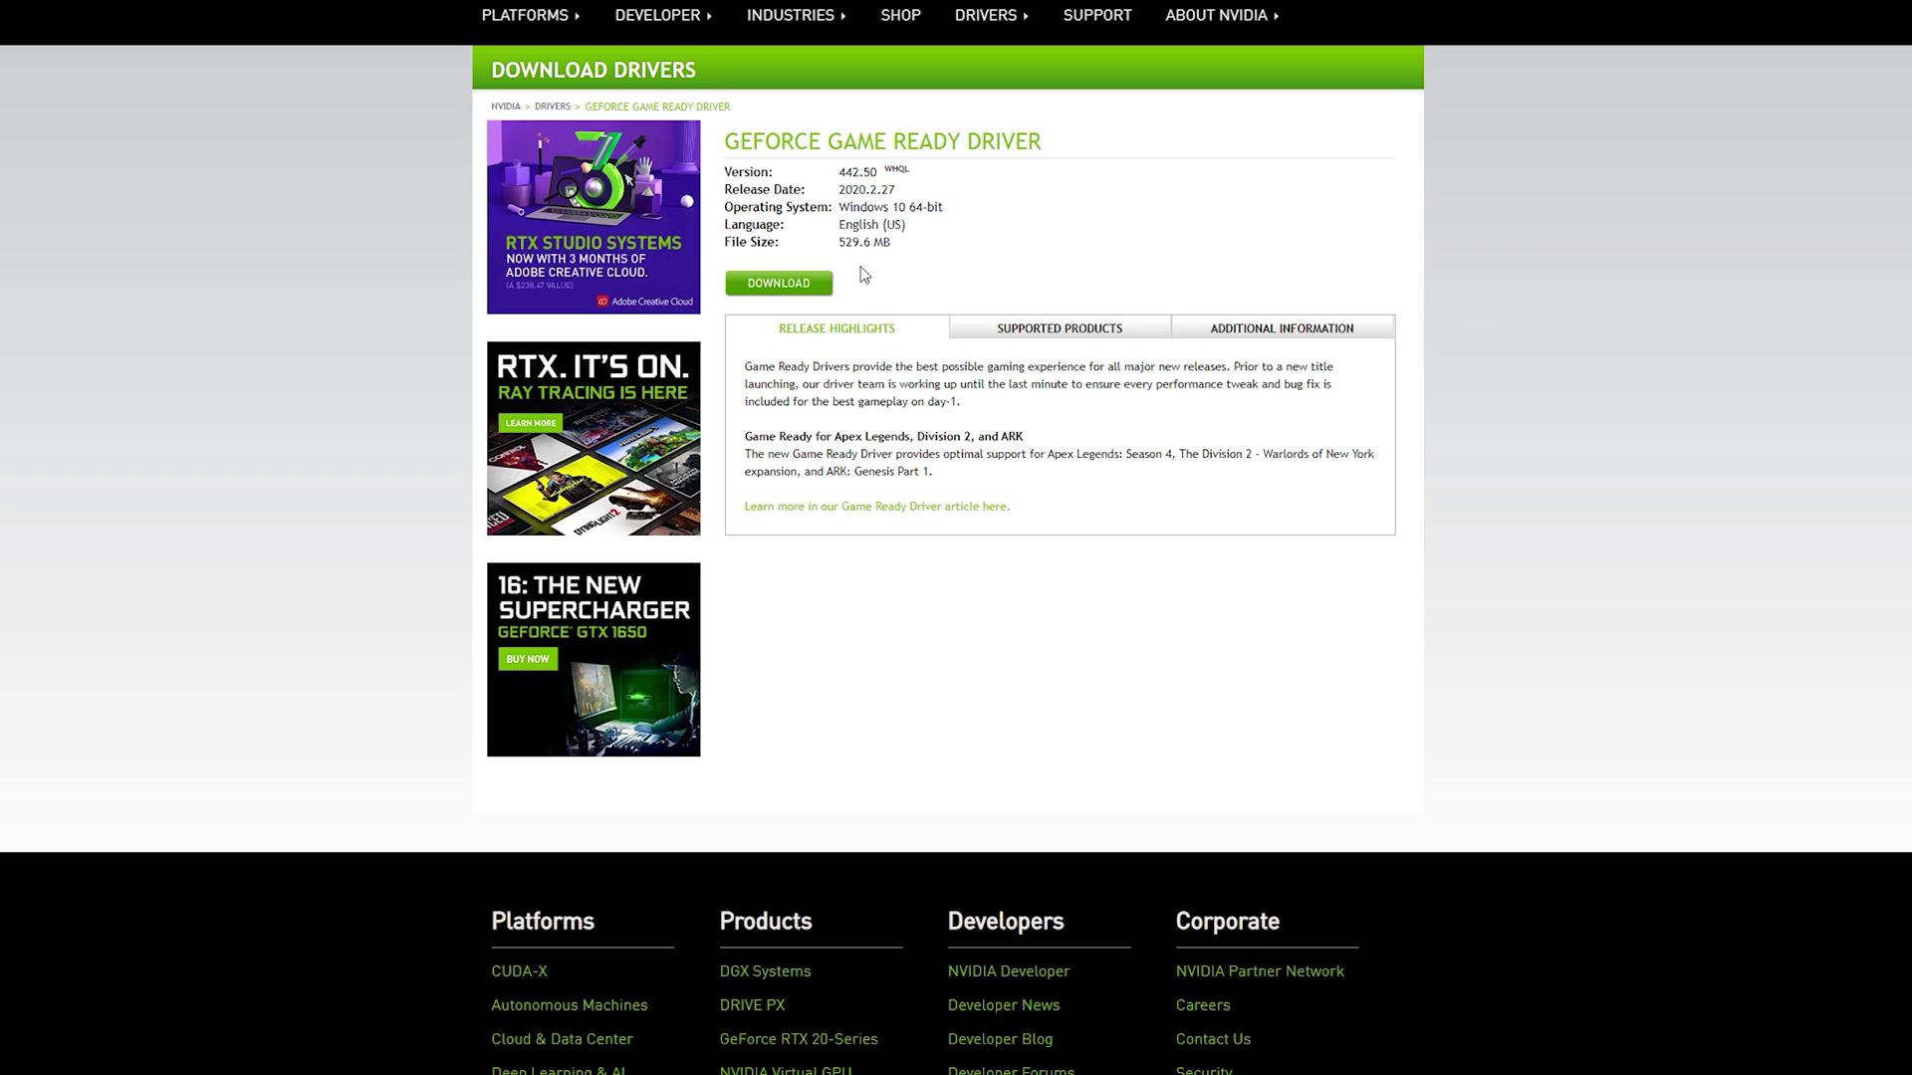
left_click(791, 294)
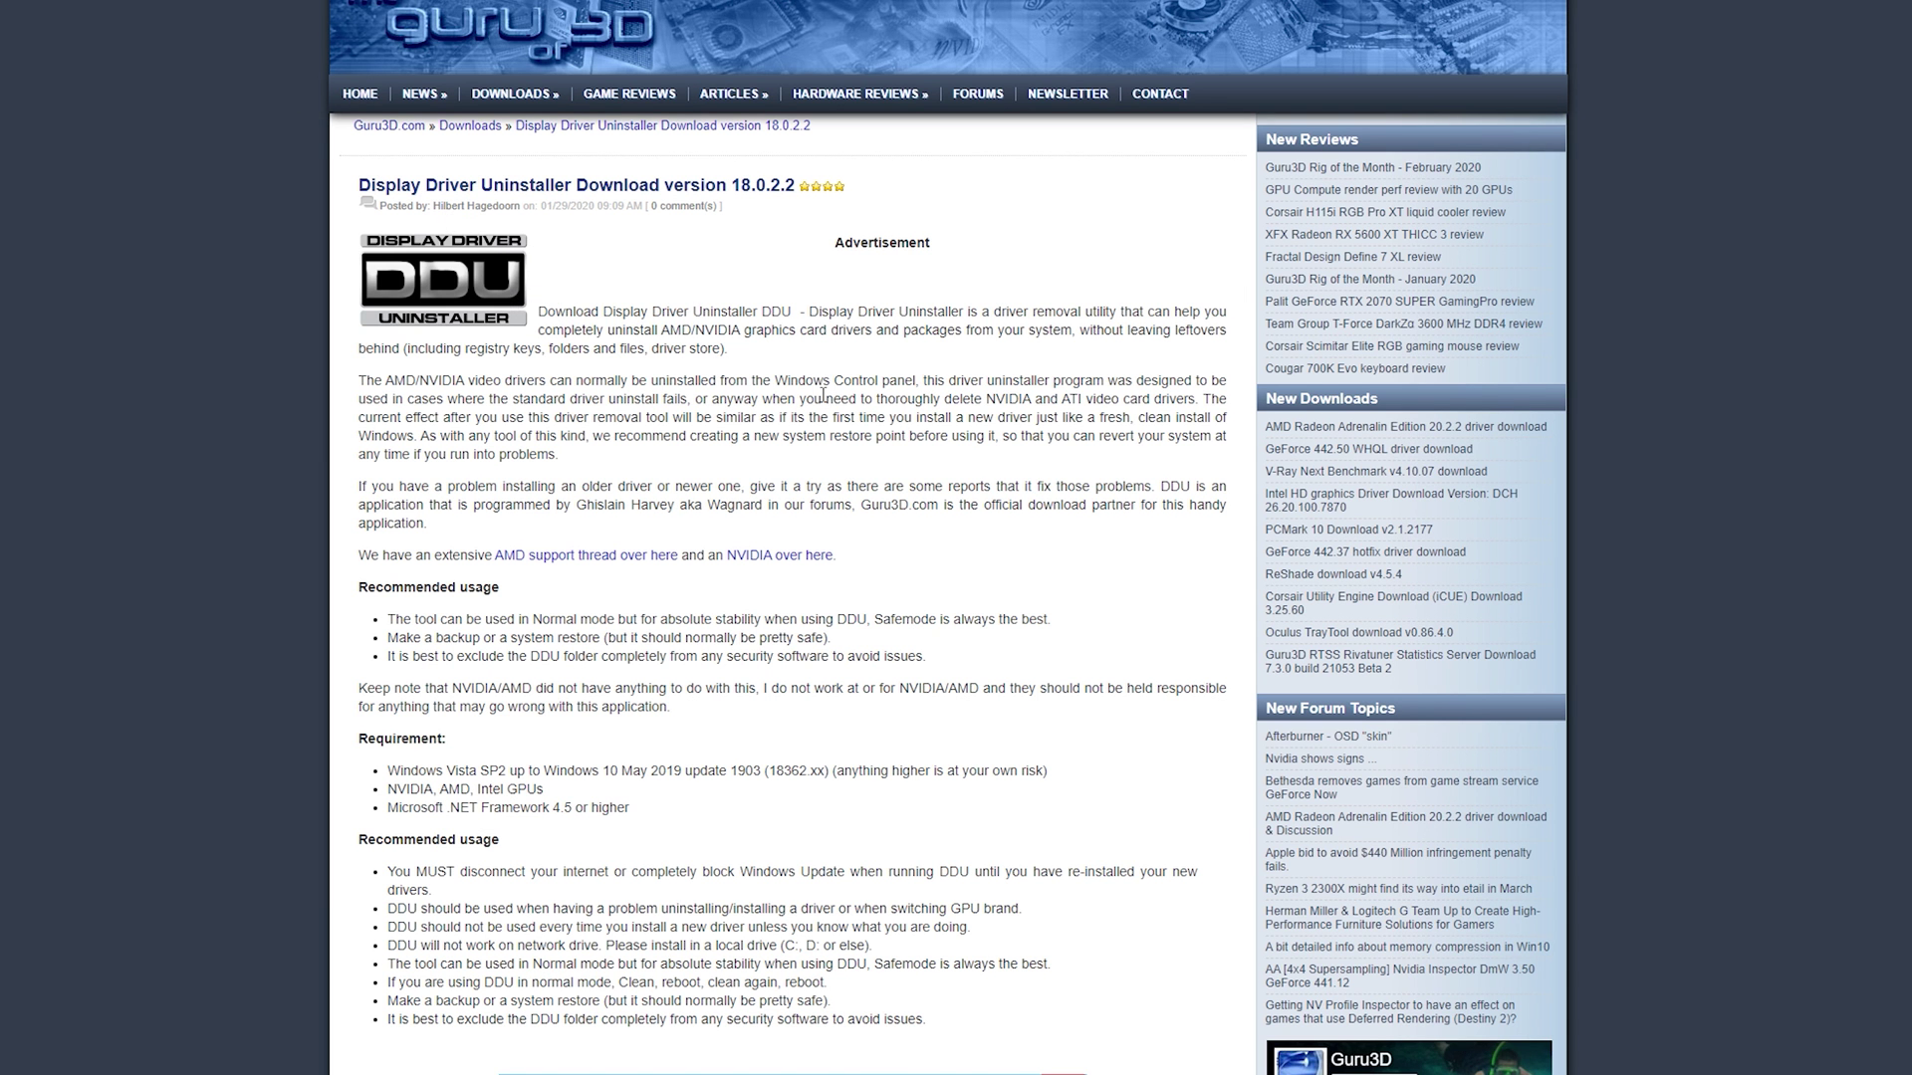
scroll(822, 396, "down", 2)
scroll(822, 401, "down", 5)
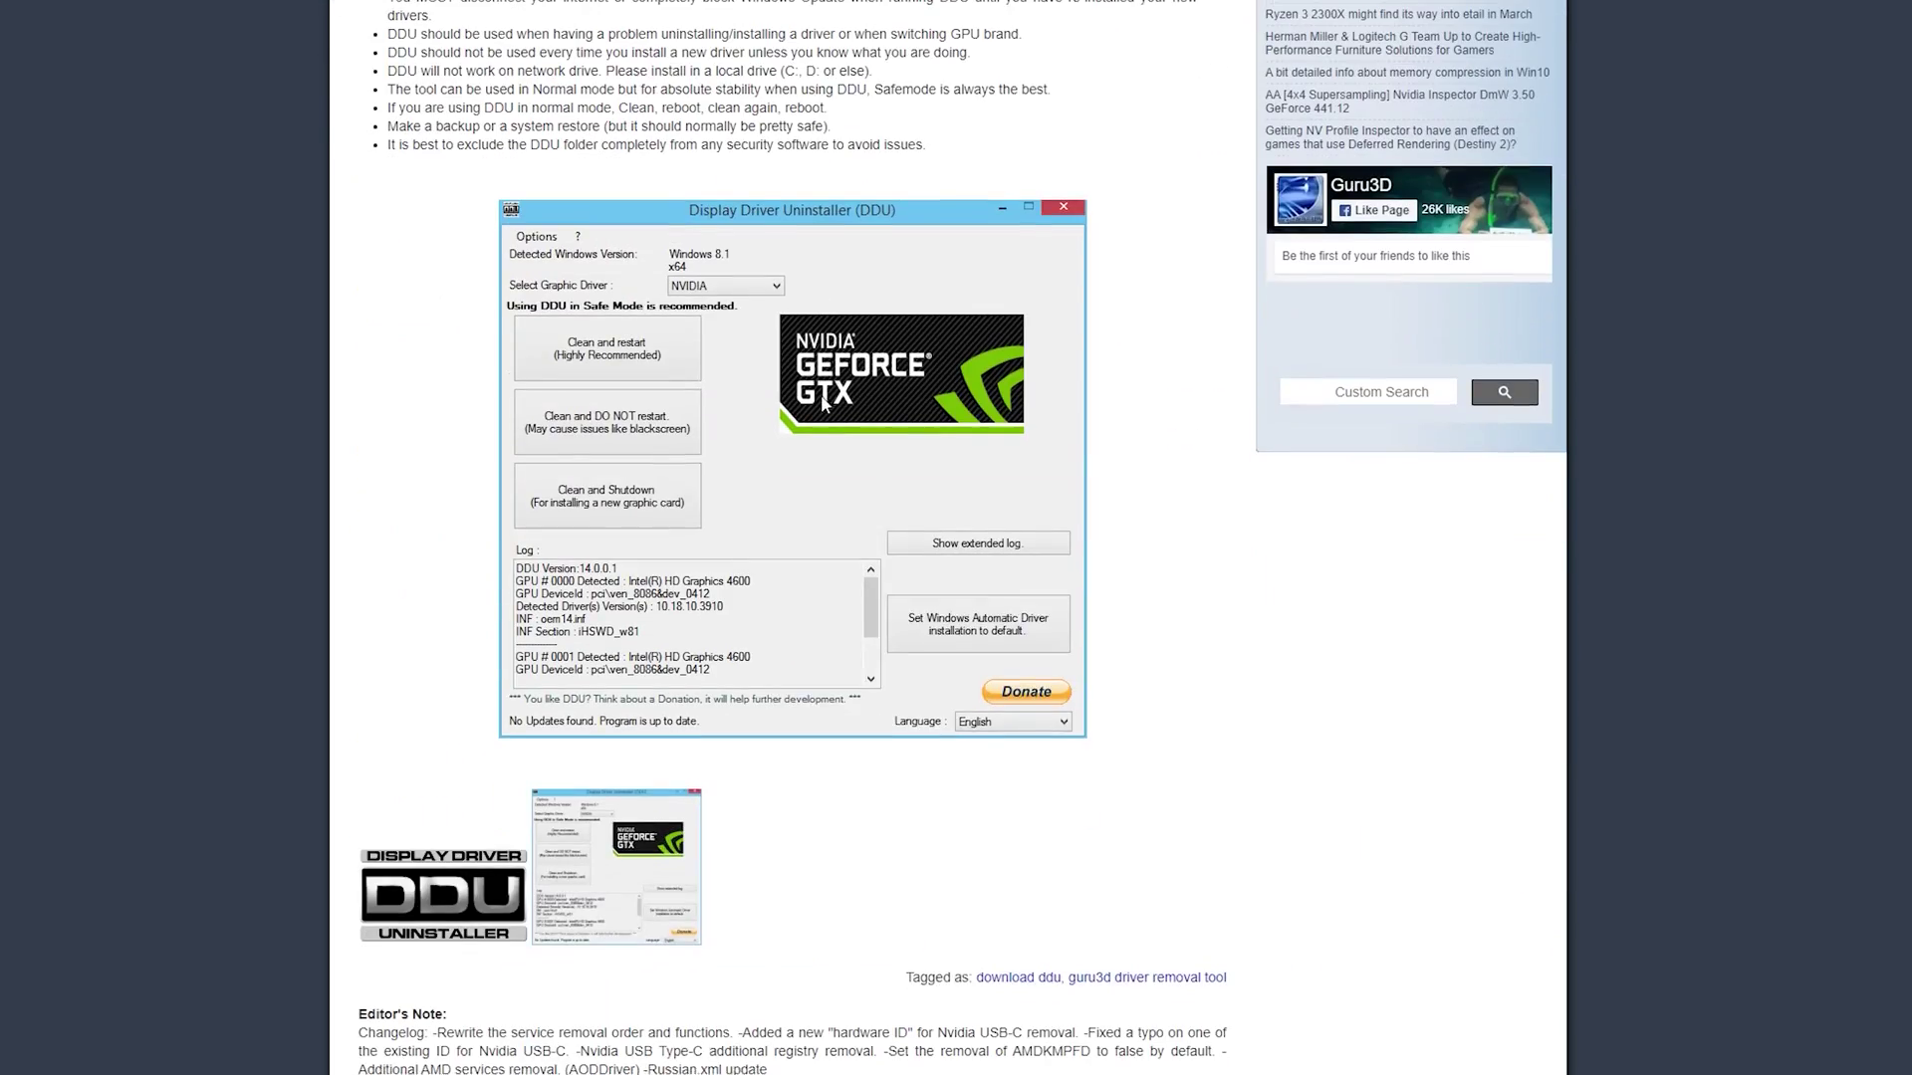
scroll(823, 411, "down", 2)
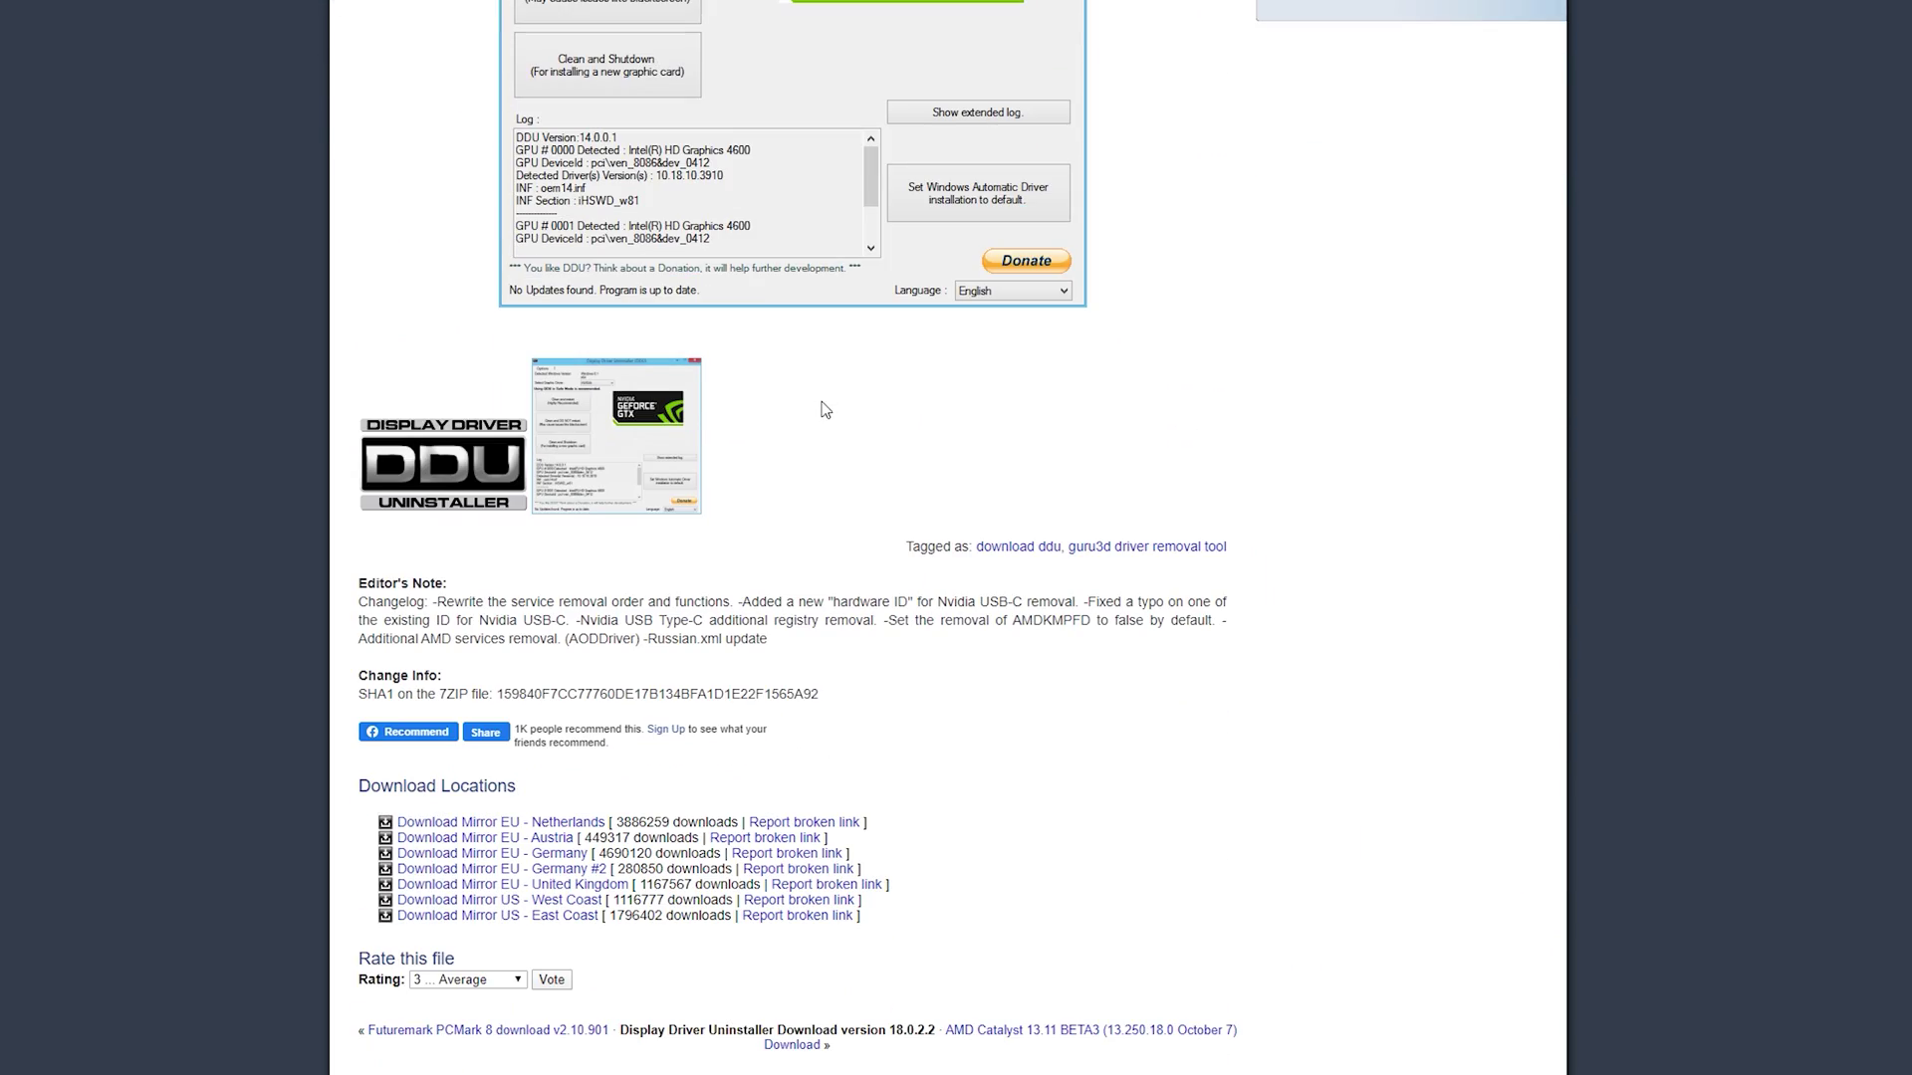
Download DDU 18.0.2.2 from the US East Coast mirror after trying the Netherlands mirror.
left_click(534, 822)
left_click(557, 916)
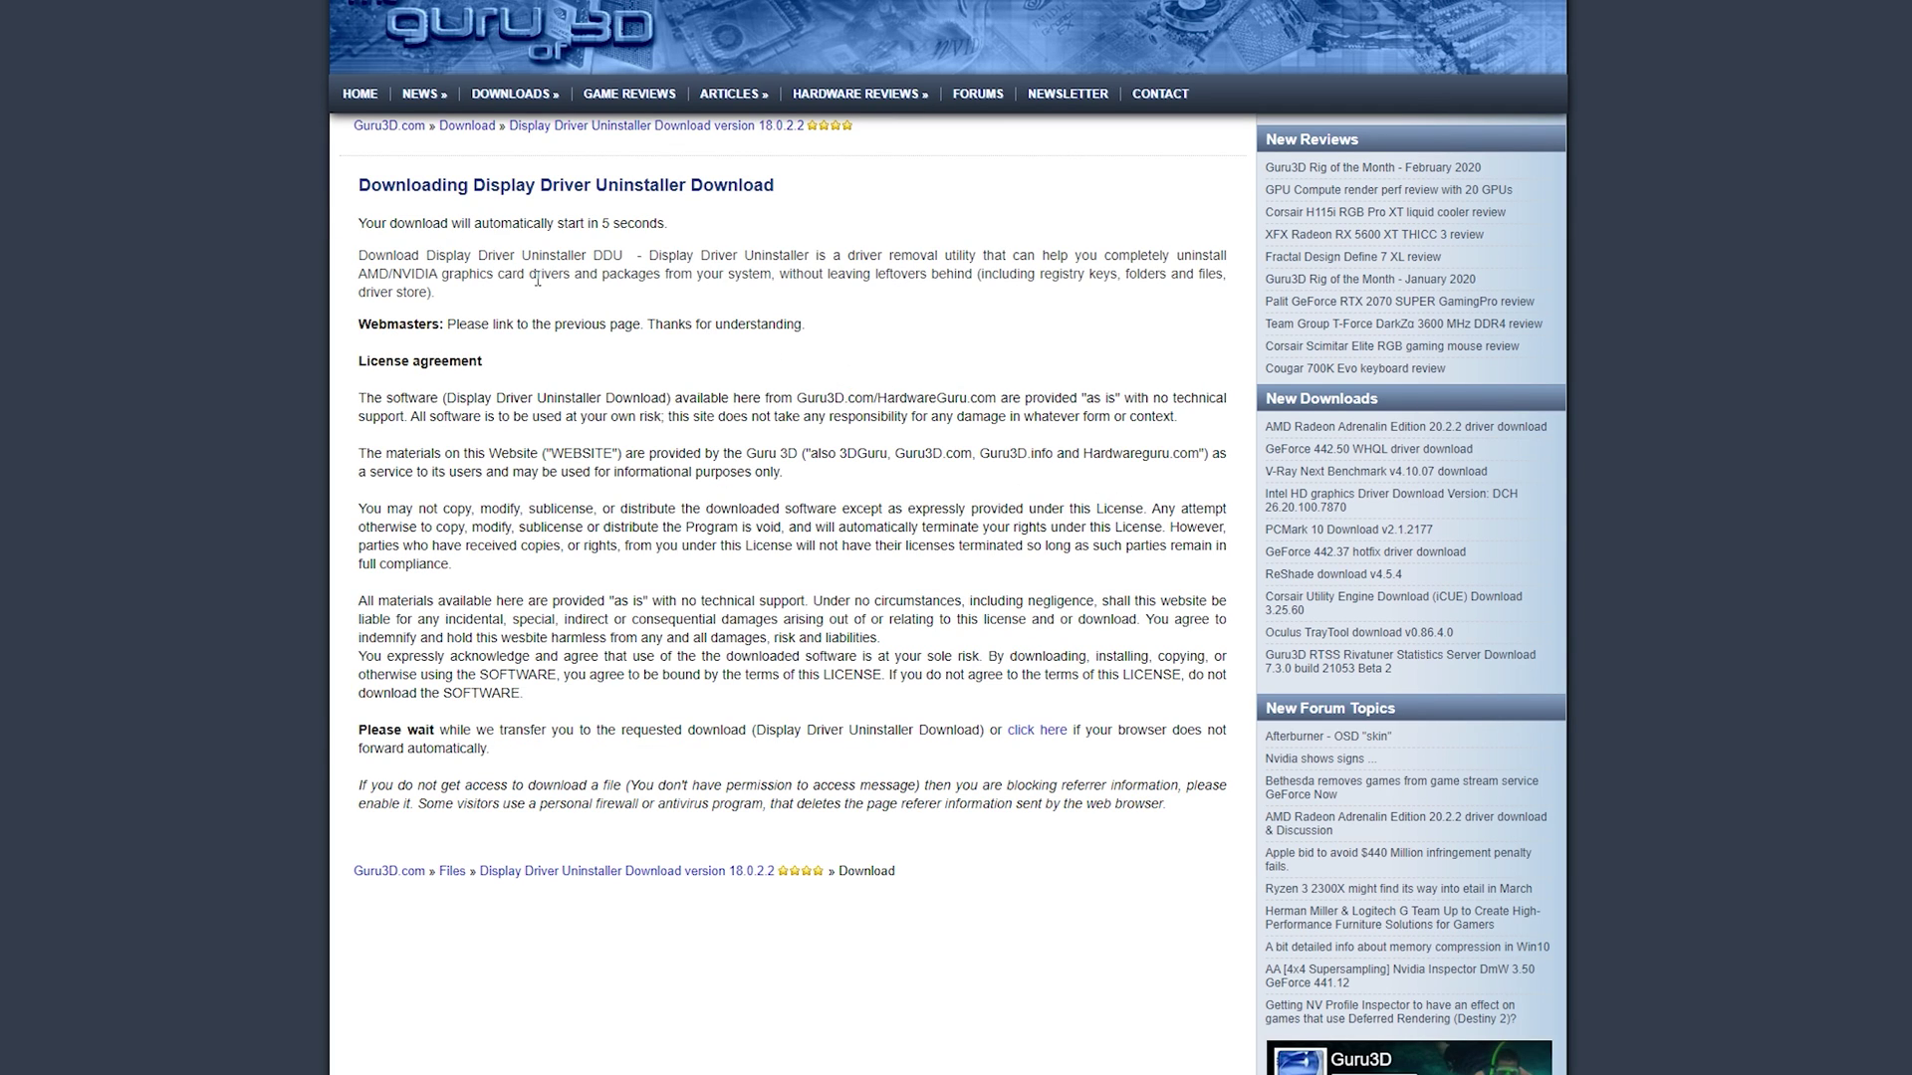
Show the downloaded DDU zip in its Downloads folder.
left_click_drag(359, 222, 667, 224)
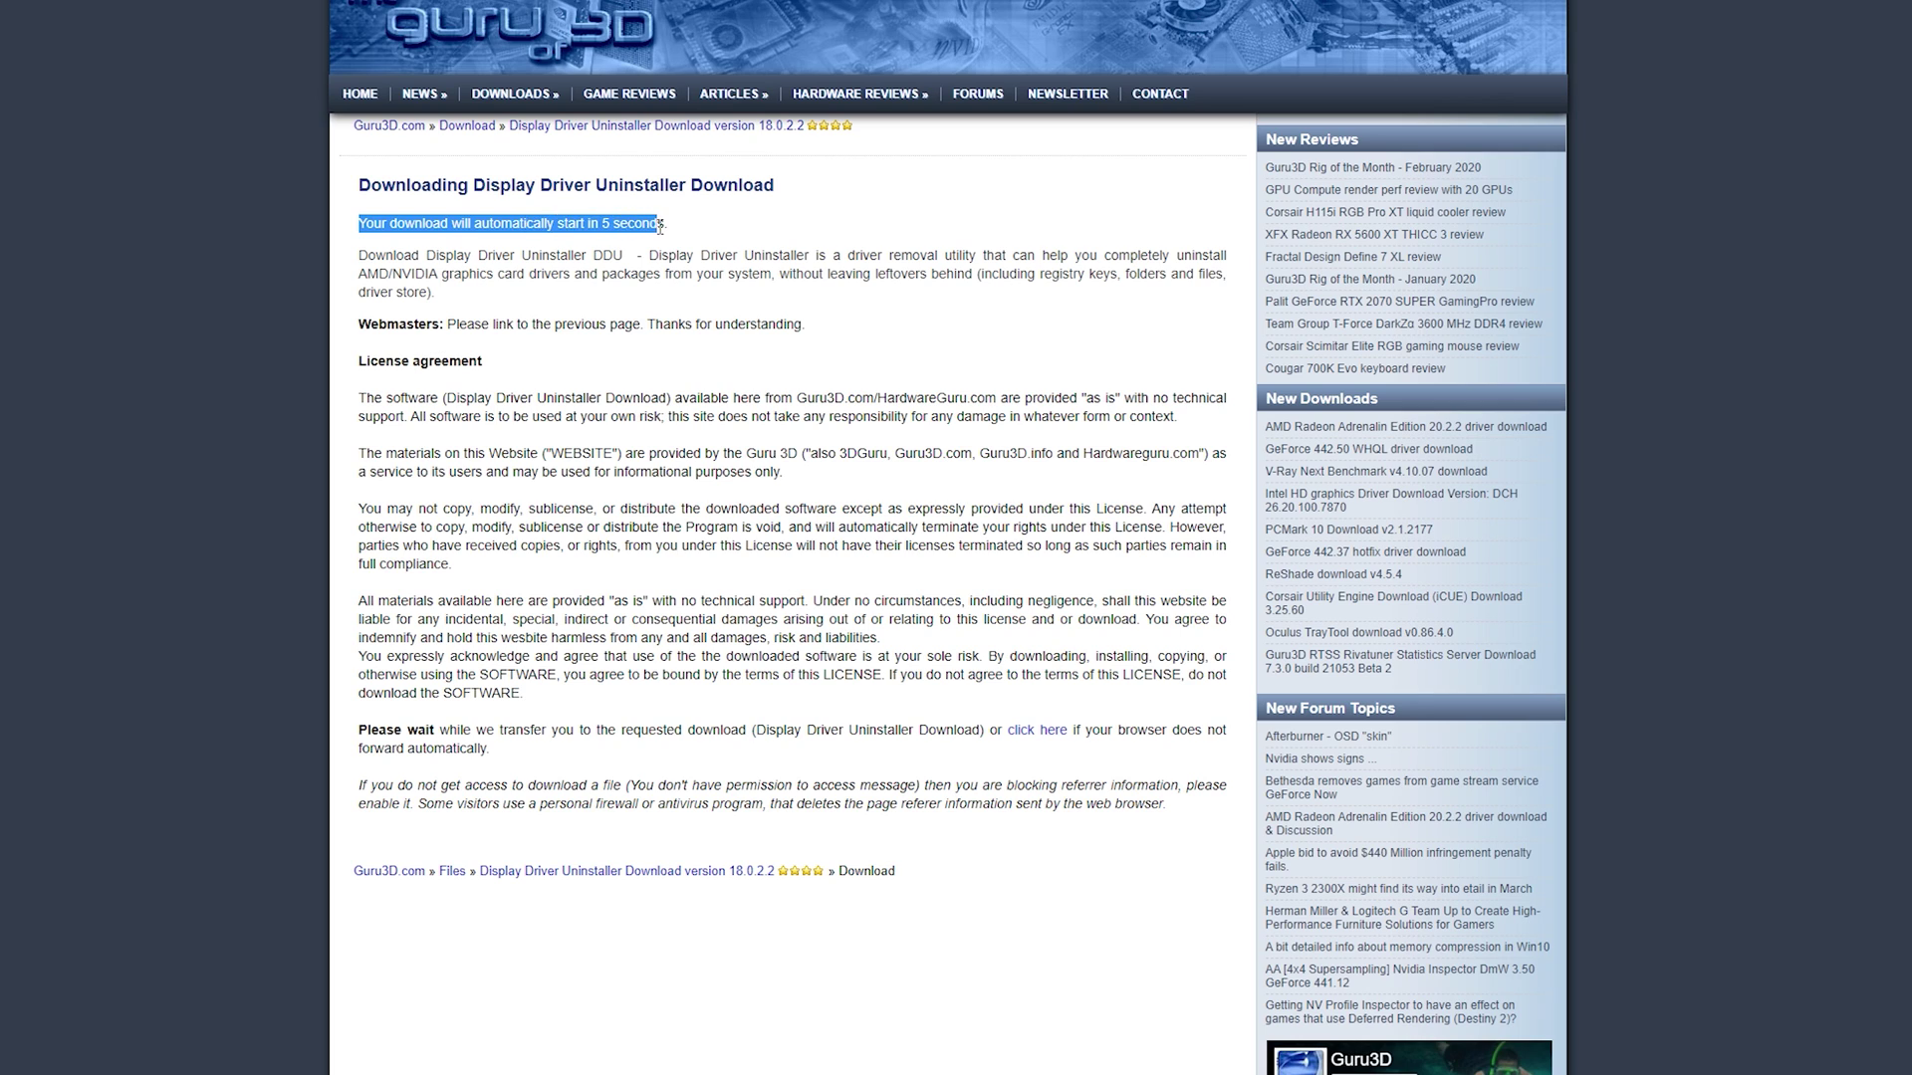
left_click(295, 814)
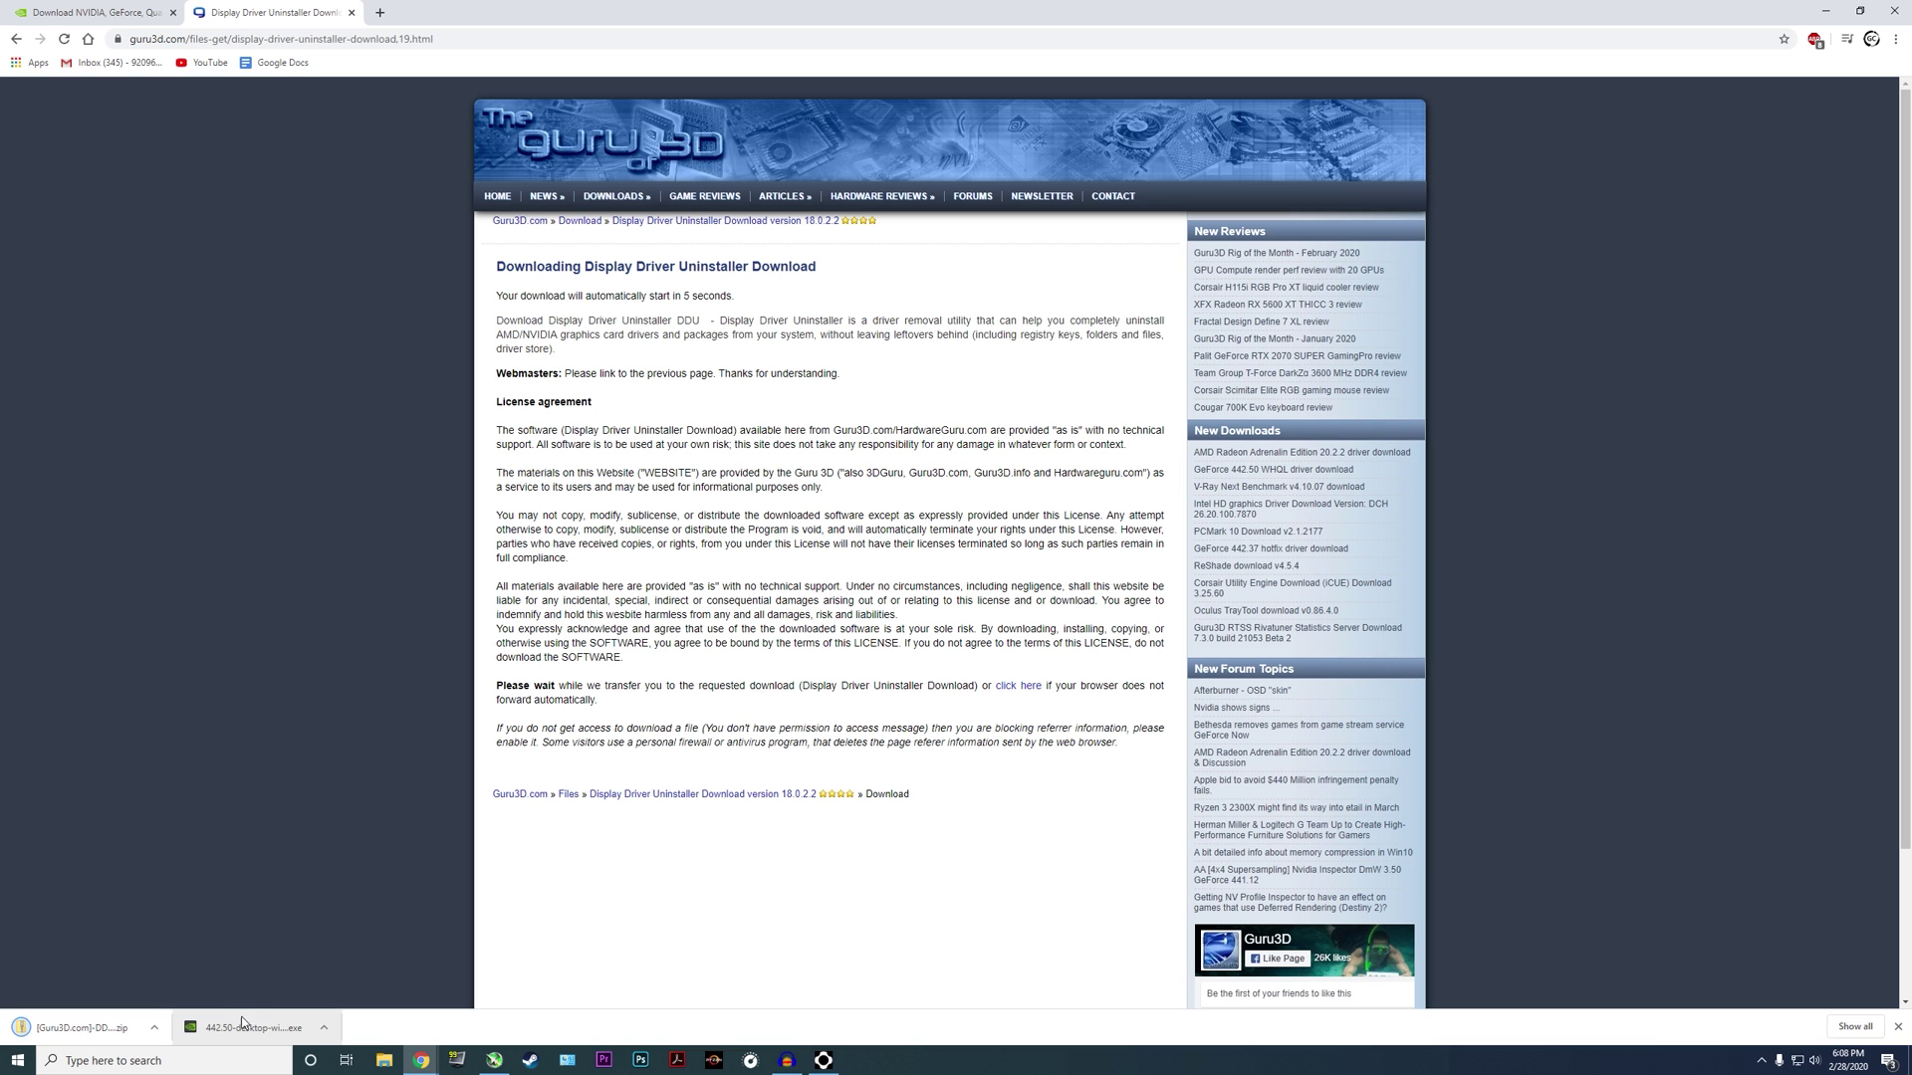
left_click(154, 1030)
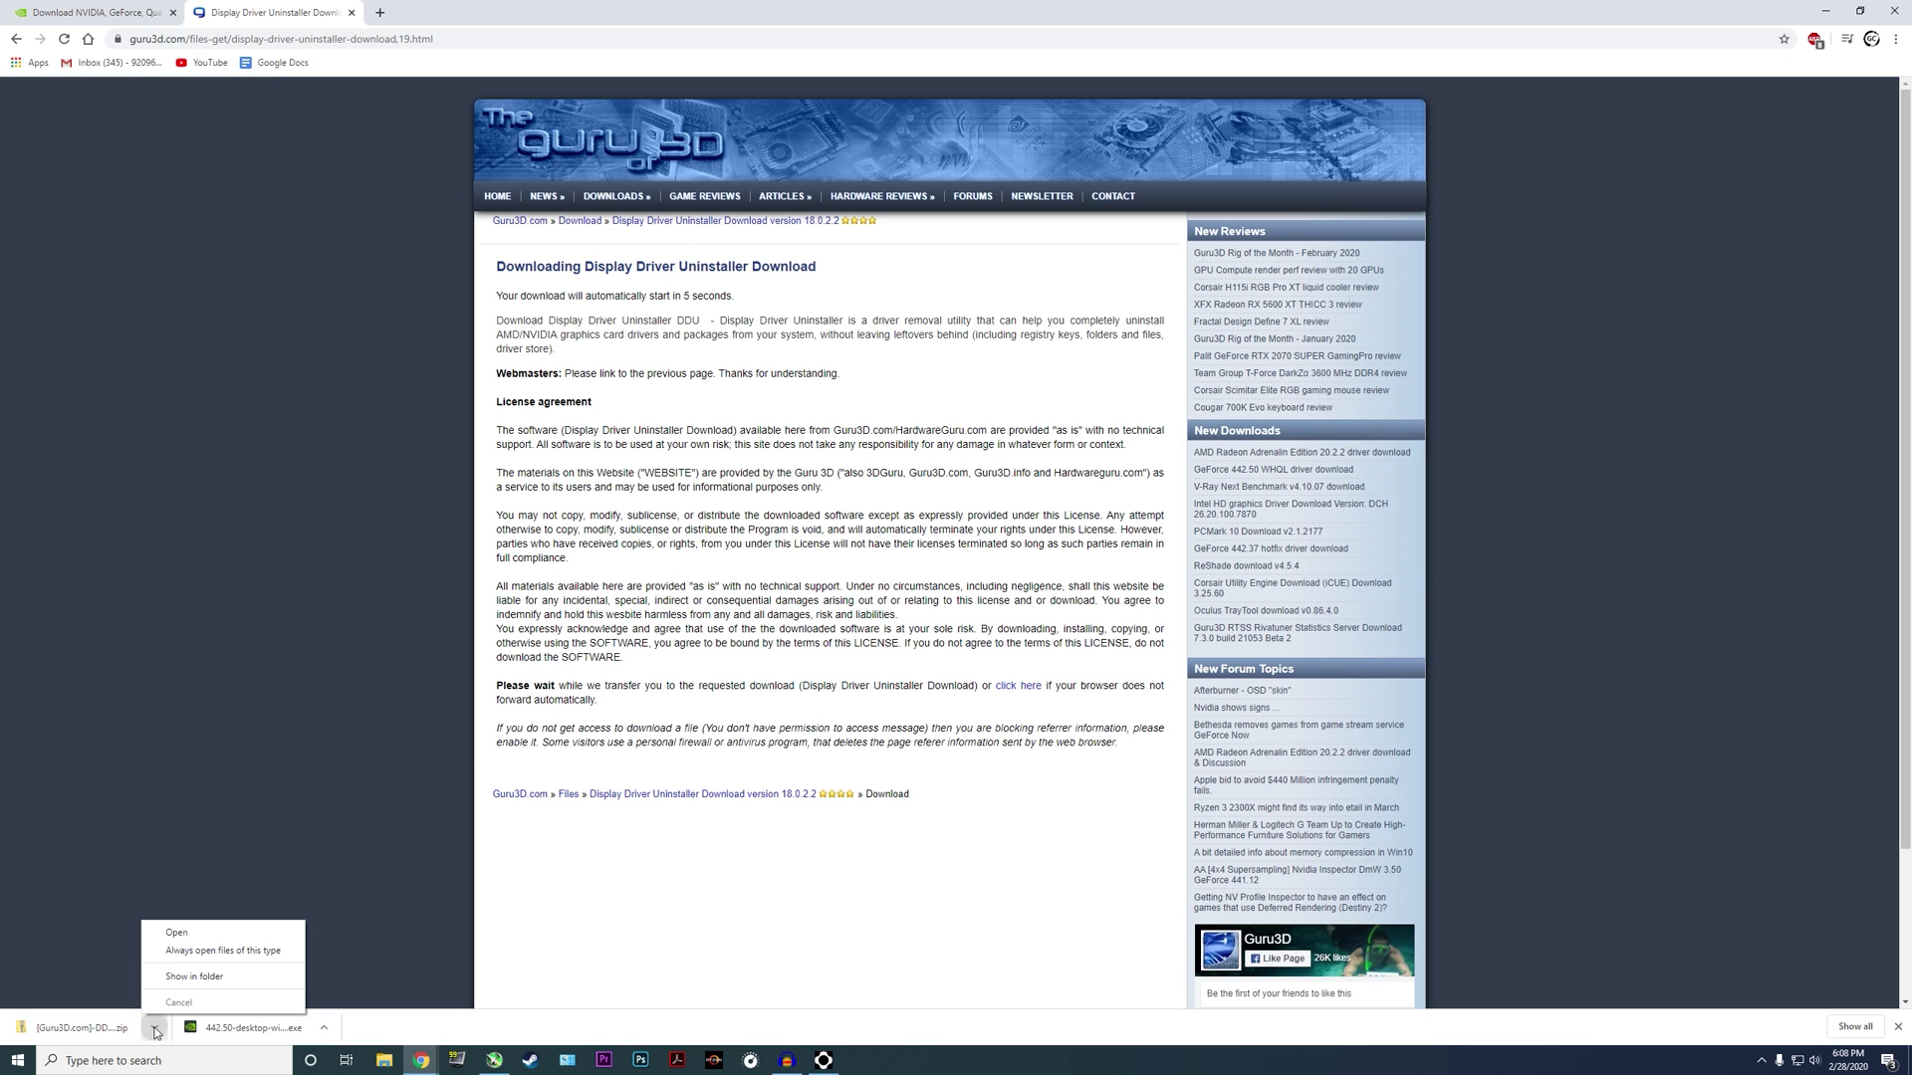
left_click(208, 987)
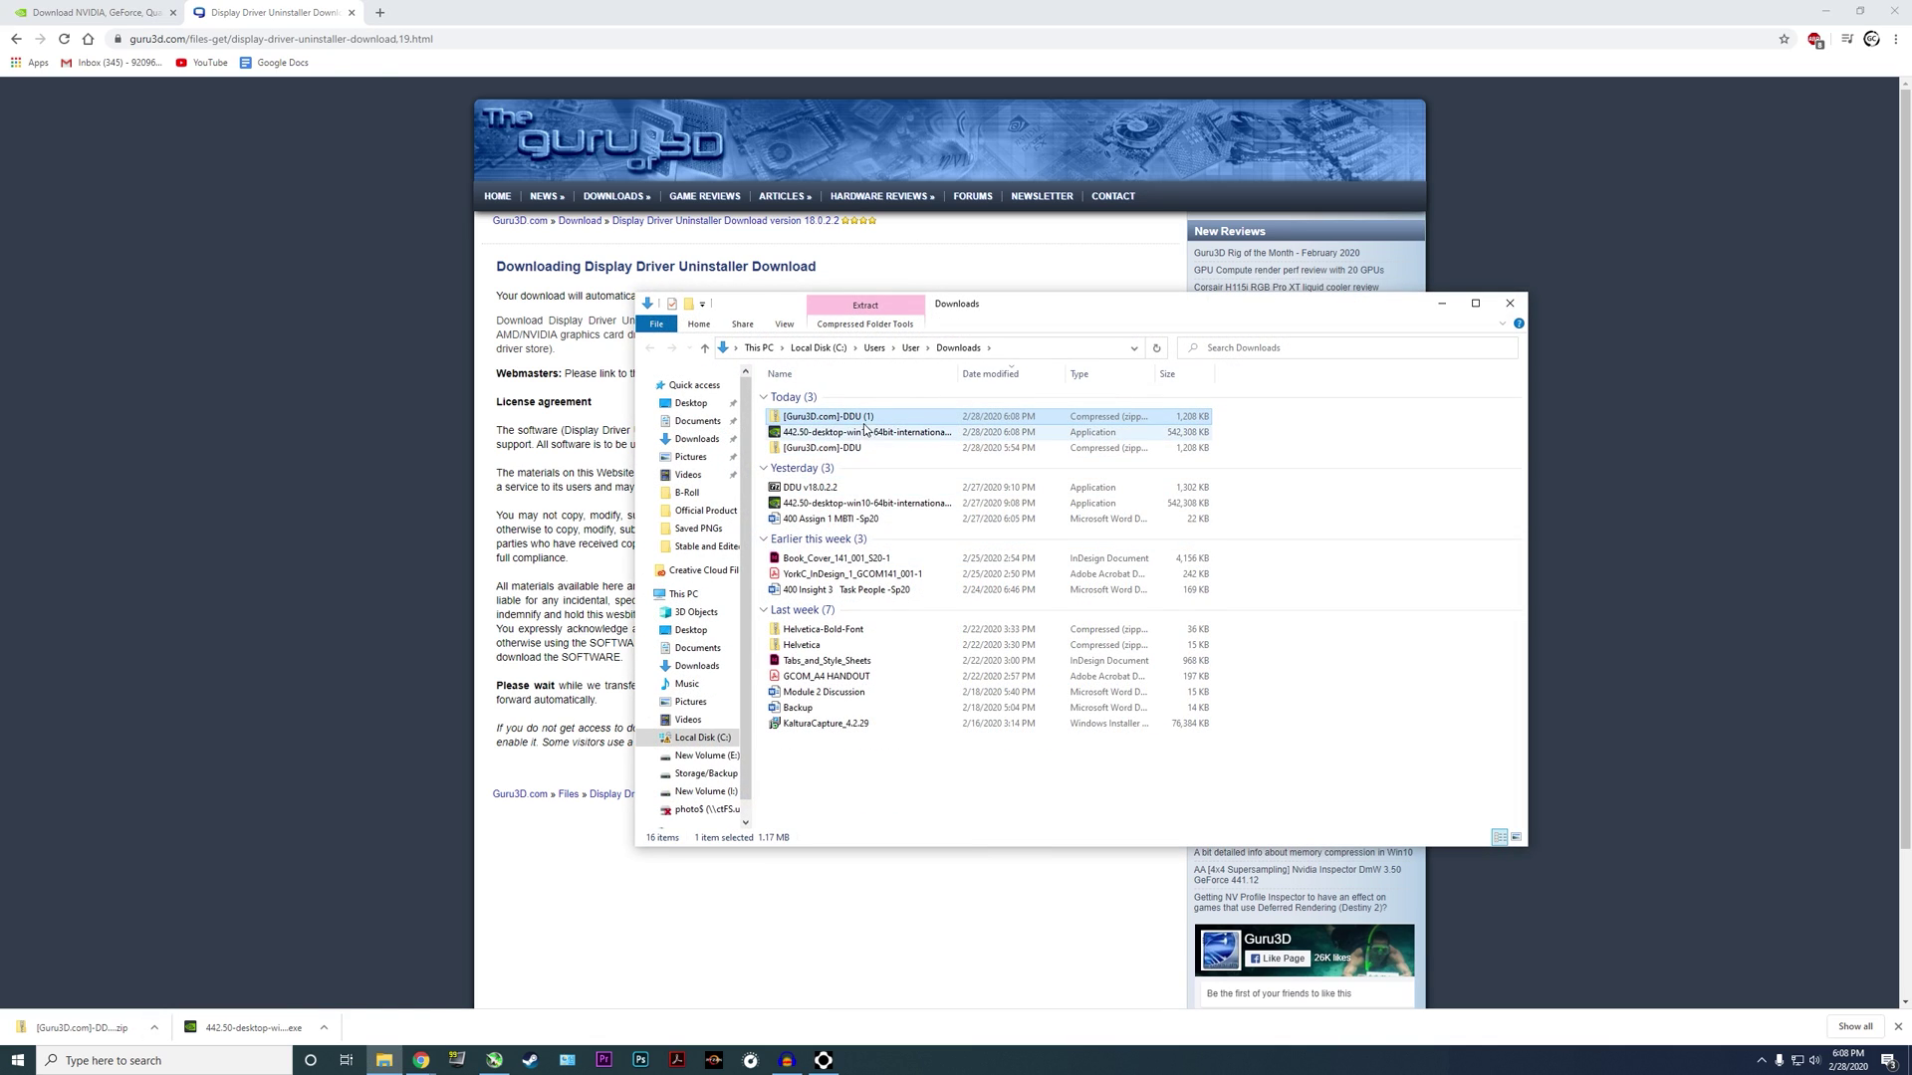
mouse_move(763, 356)
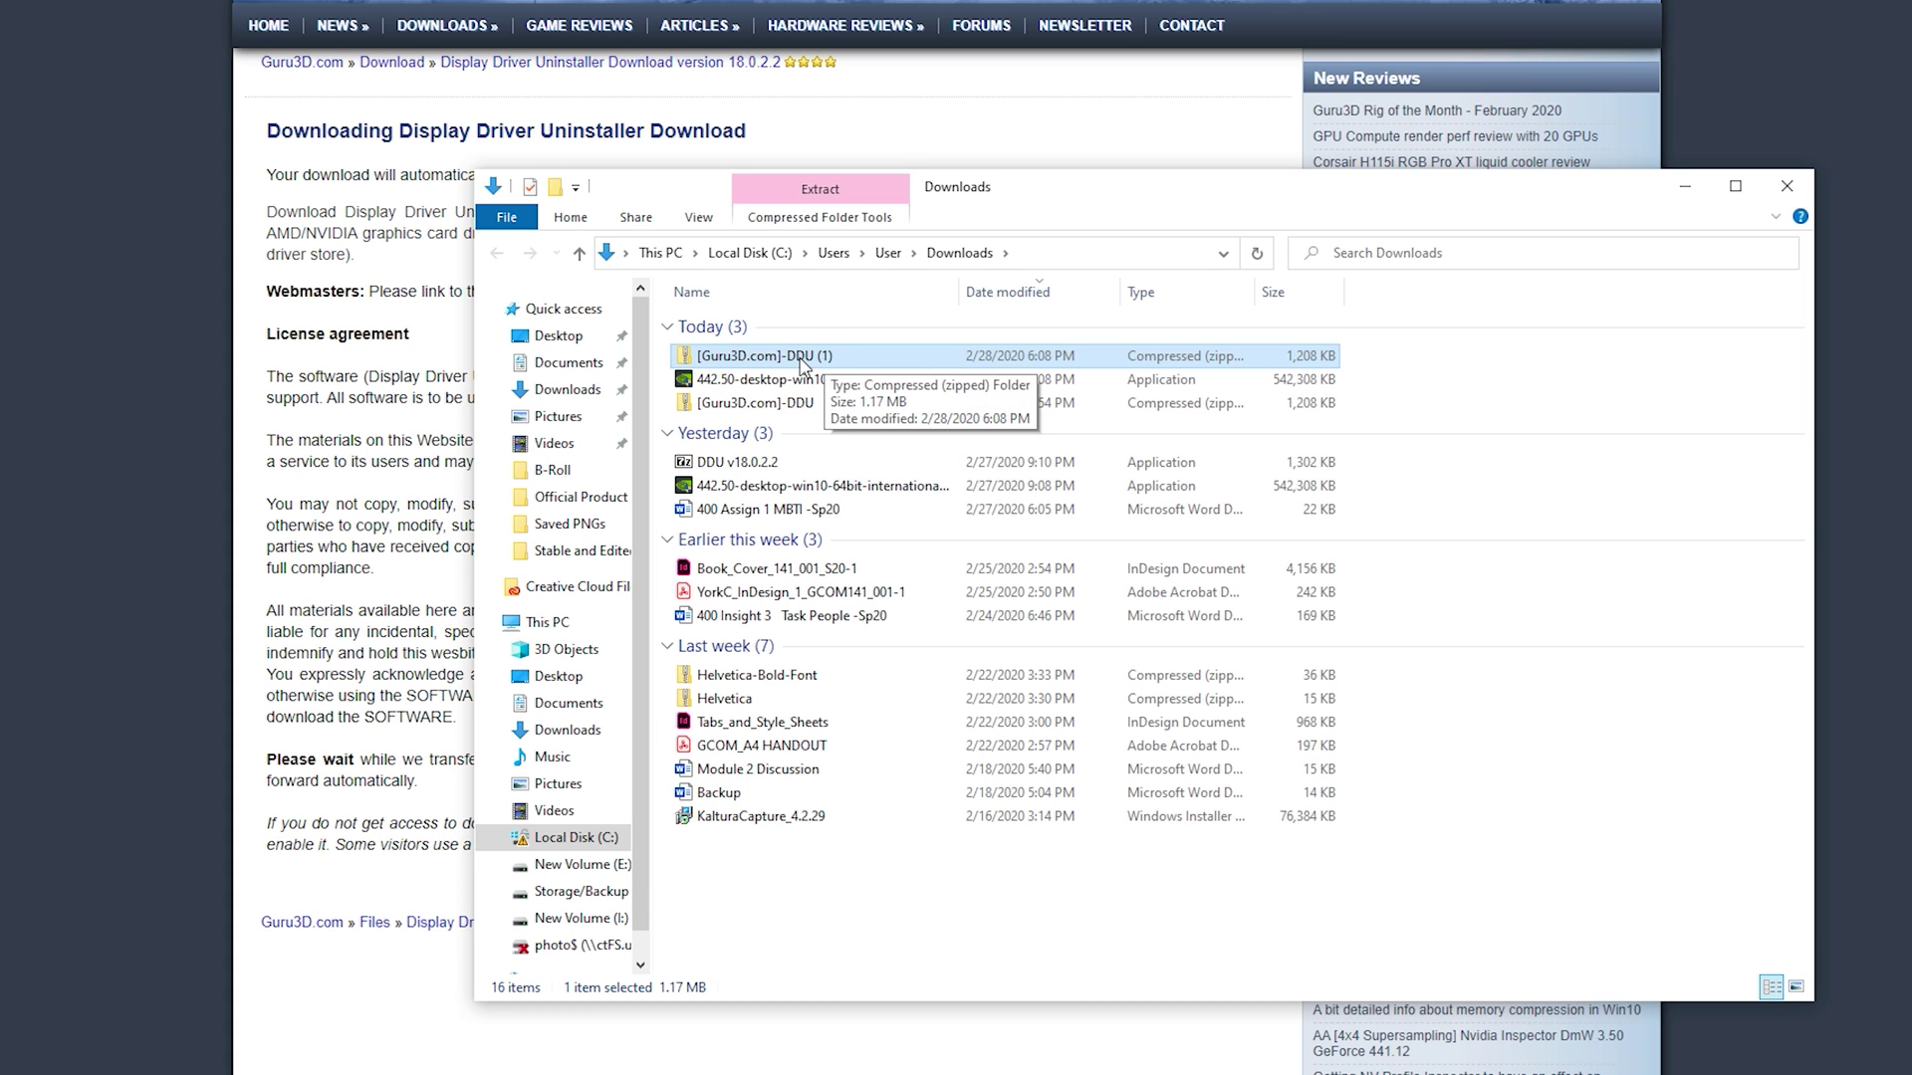
Extract the DDU zip into the DDU (1) folder, move it to the desktop, and close Downloads.
right_click(807, 365)
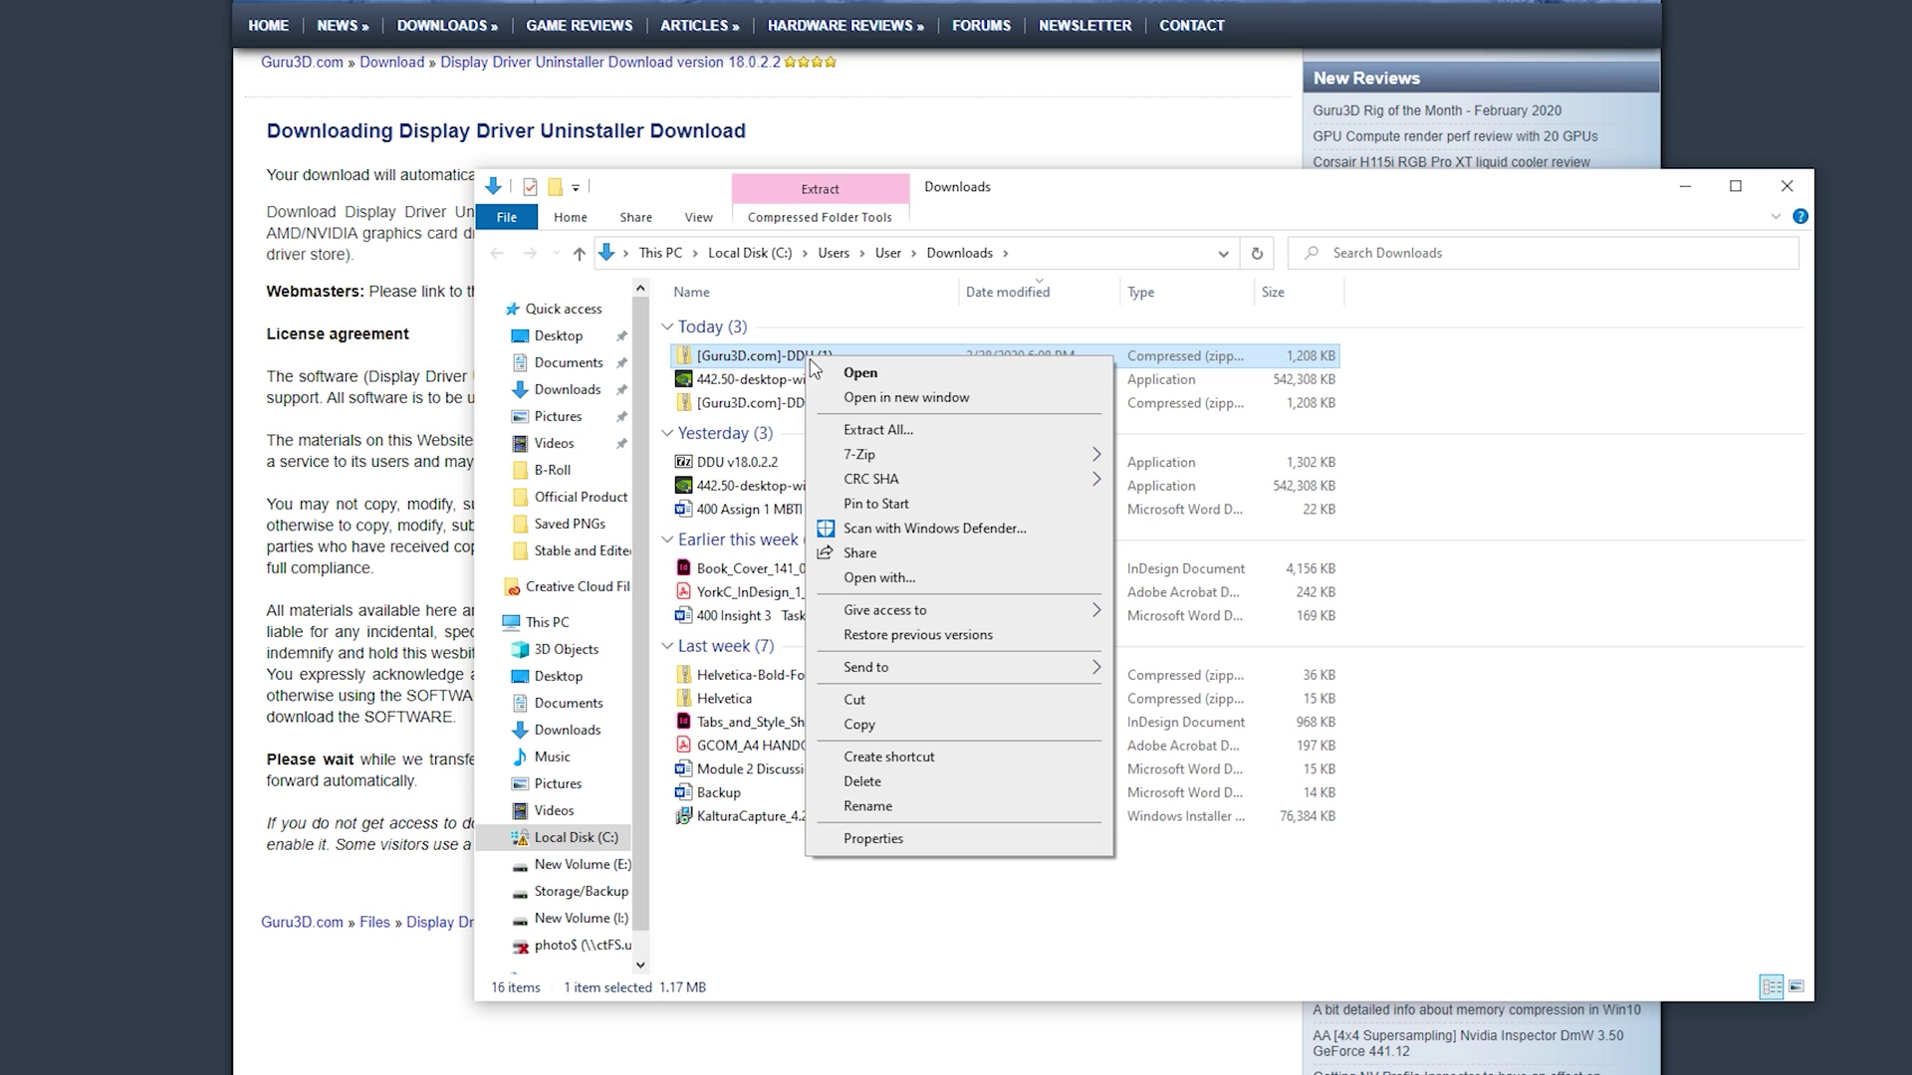
left_click(892, 432)
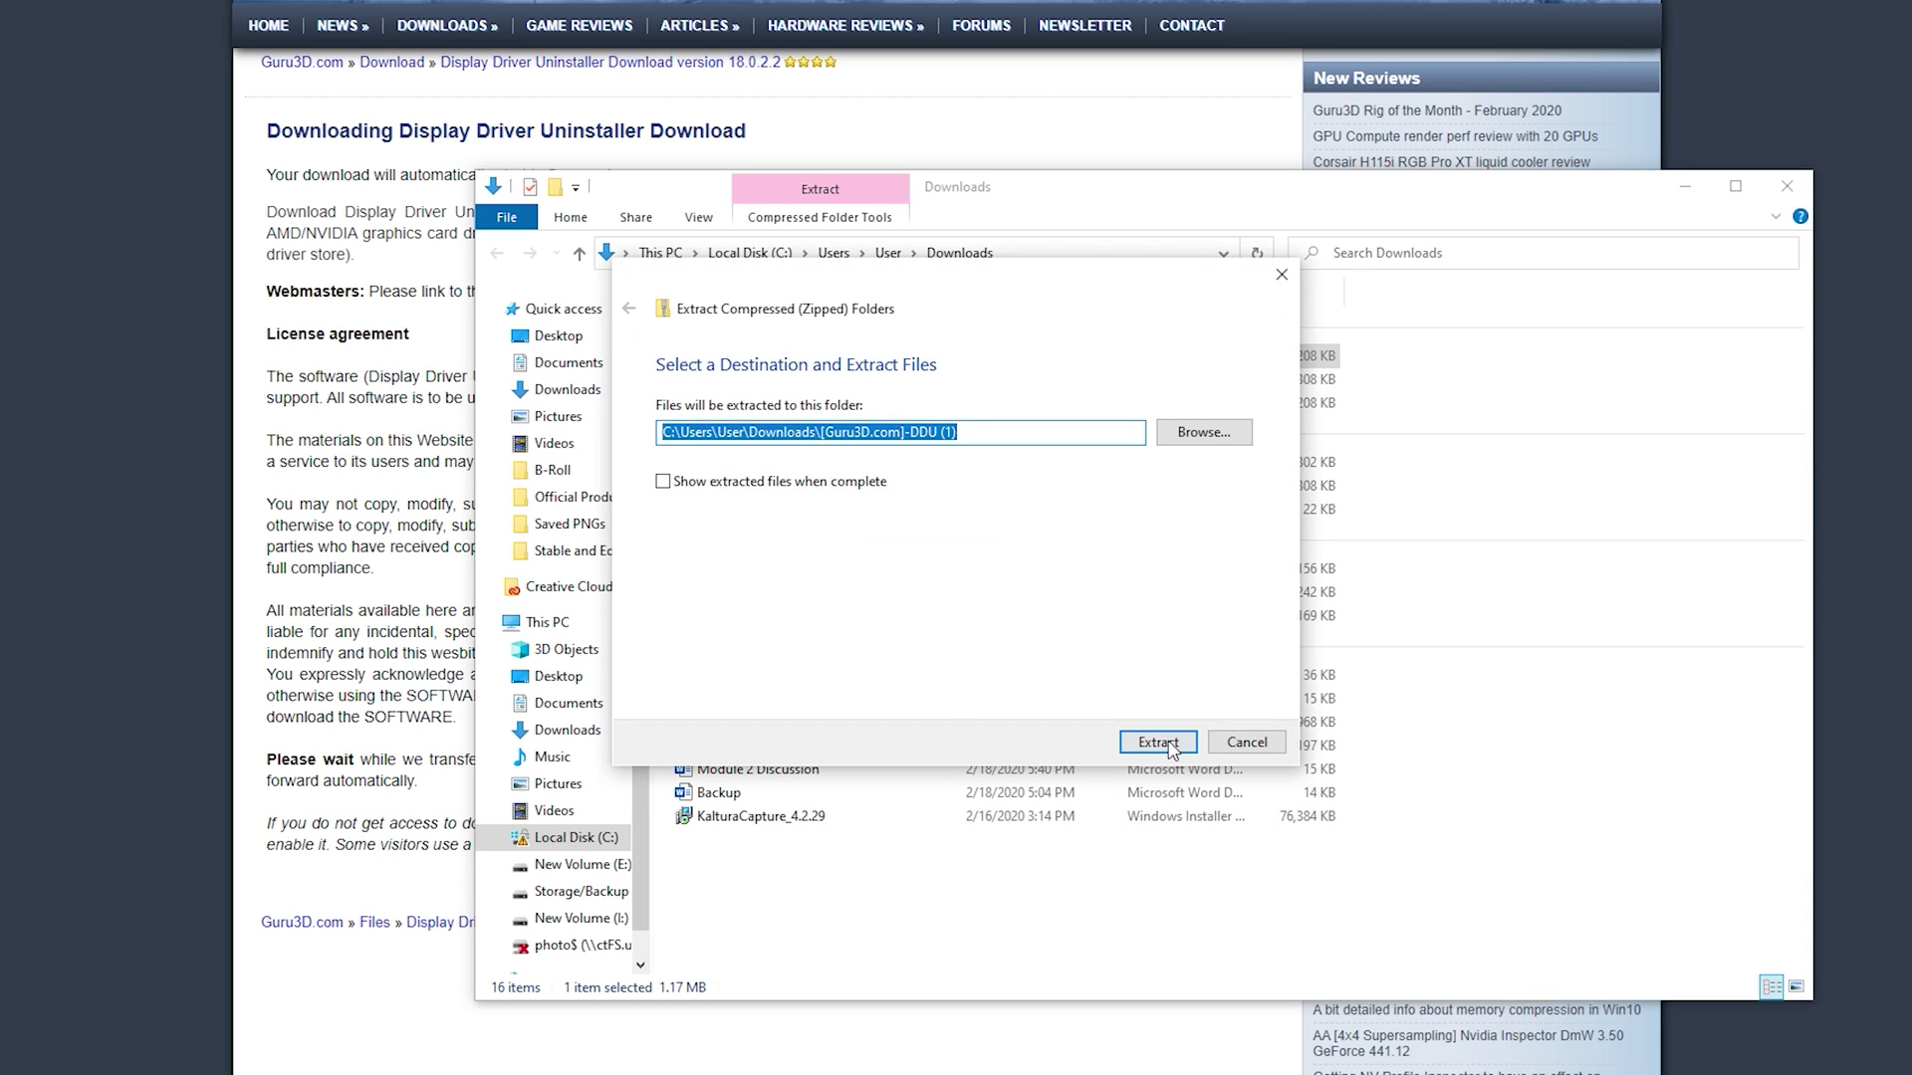
left_click(1169, 750)
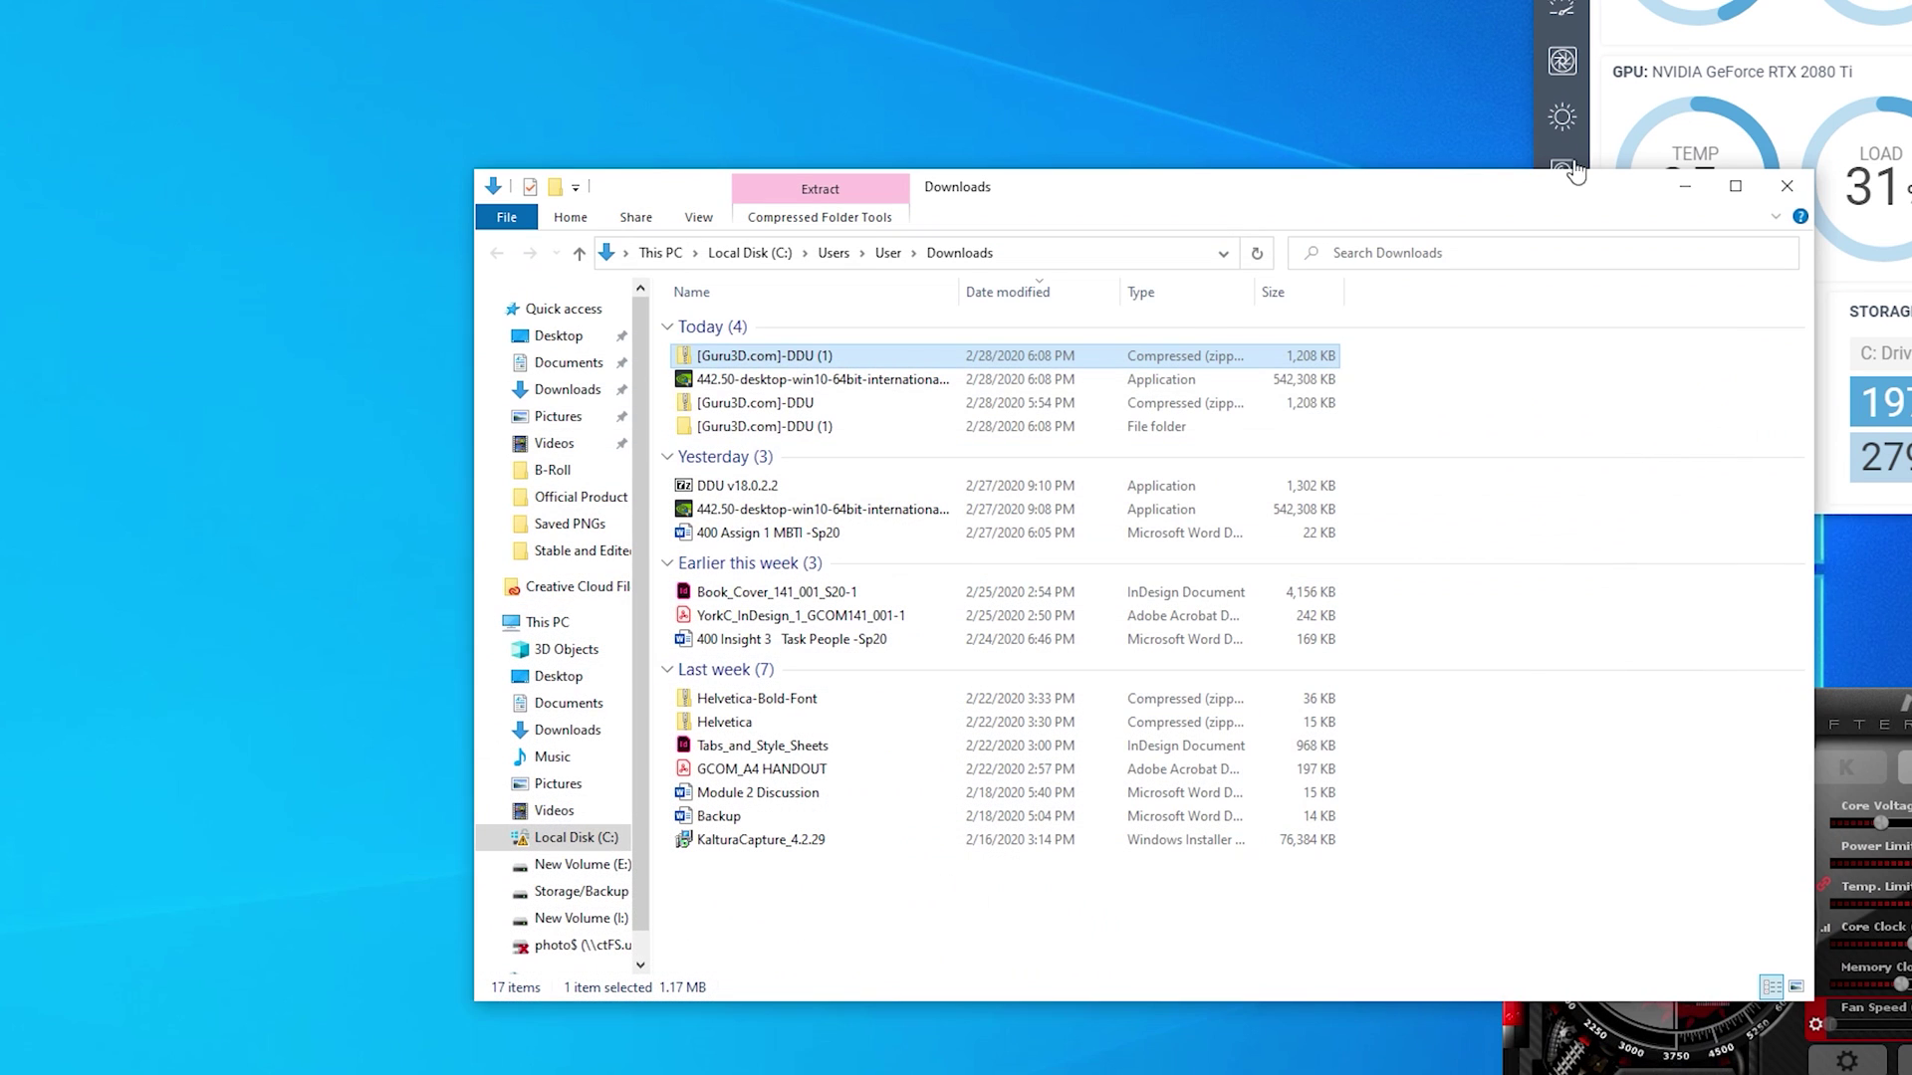
left_click_drag(734, 434, 112, 328)
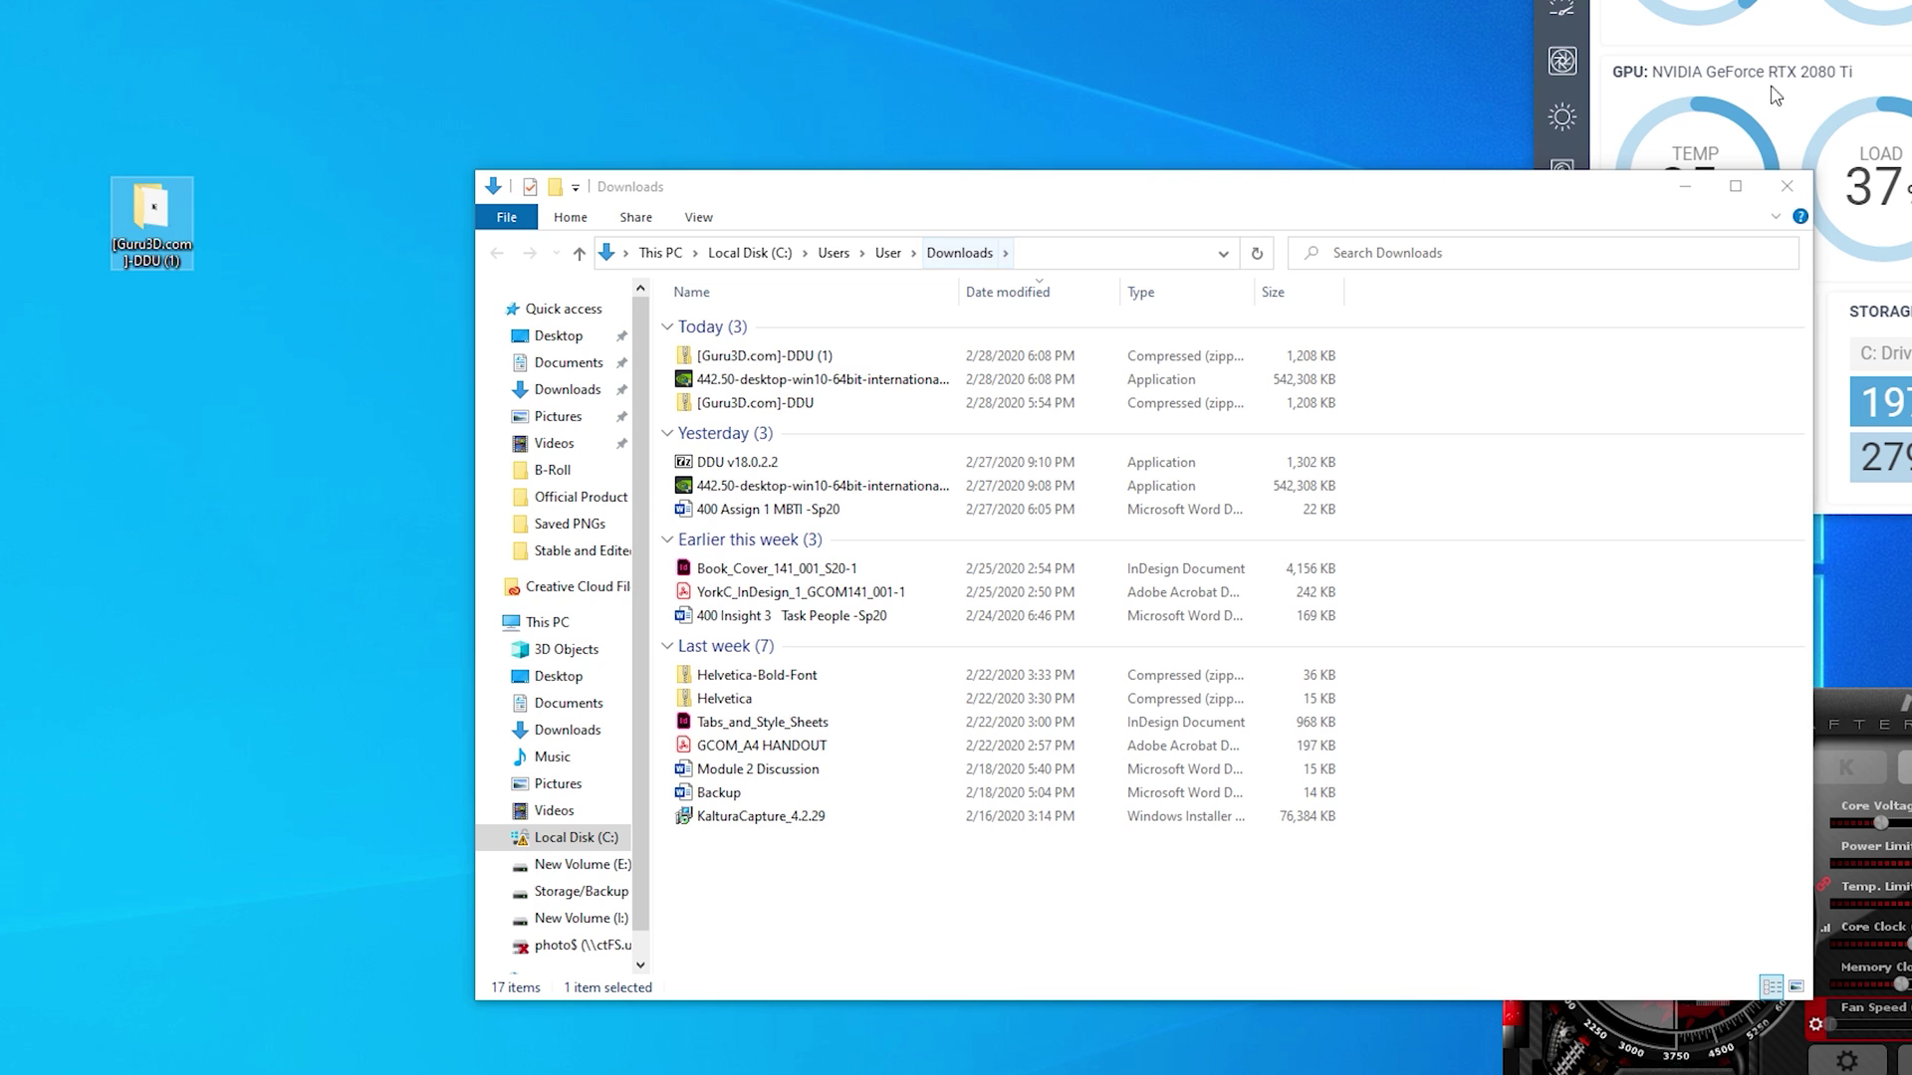
left_click(1786, 185)
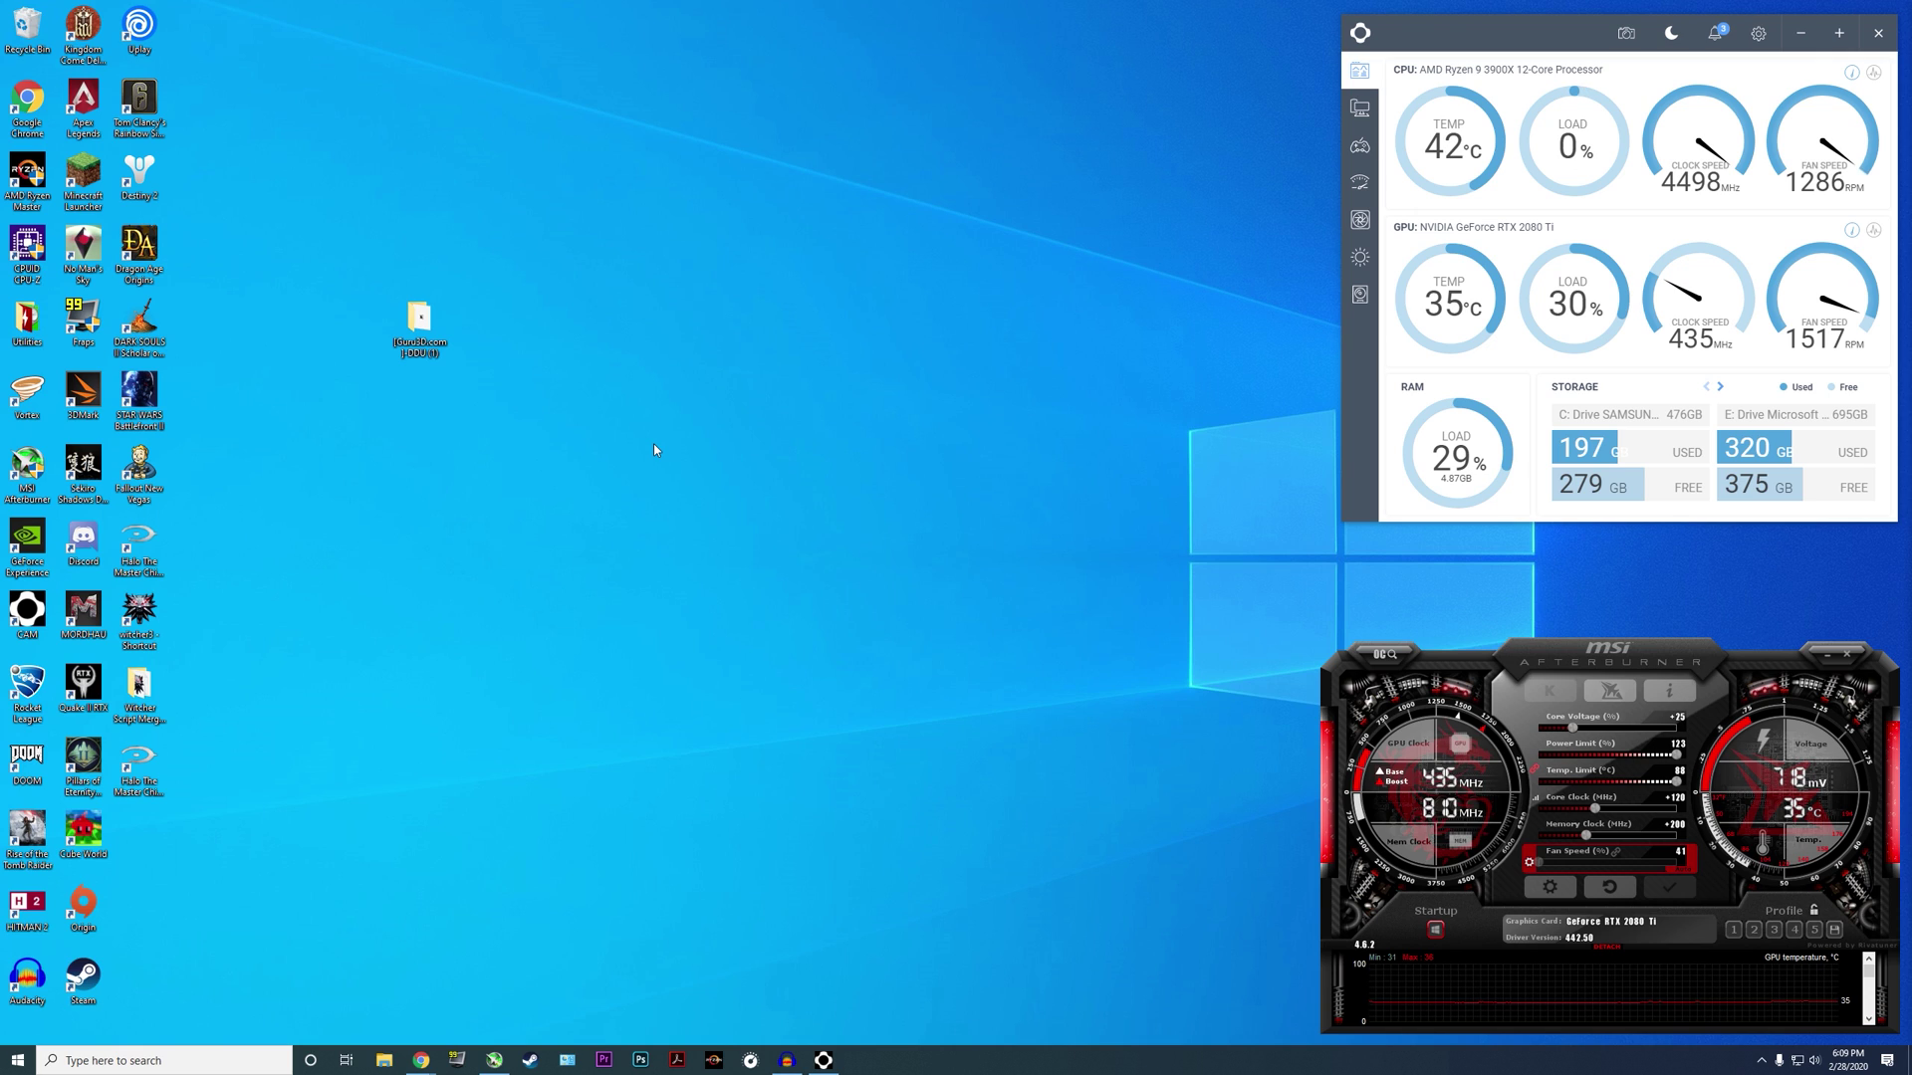
left_click(19, 1060)
left_click(18, 1027)
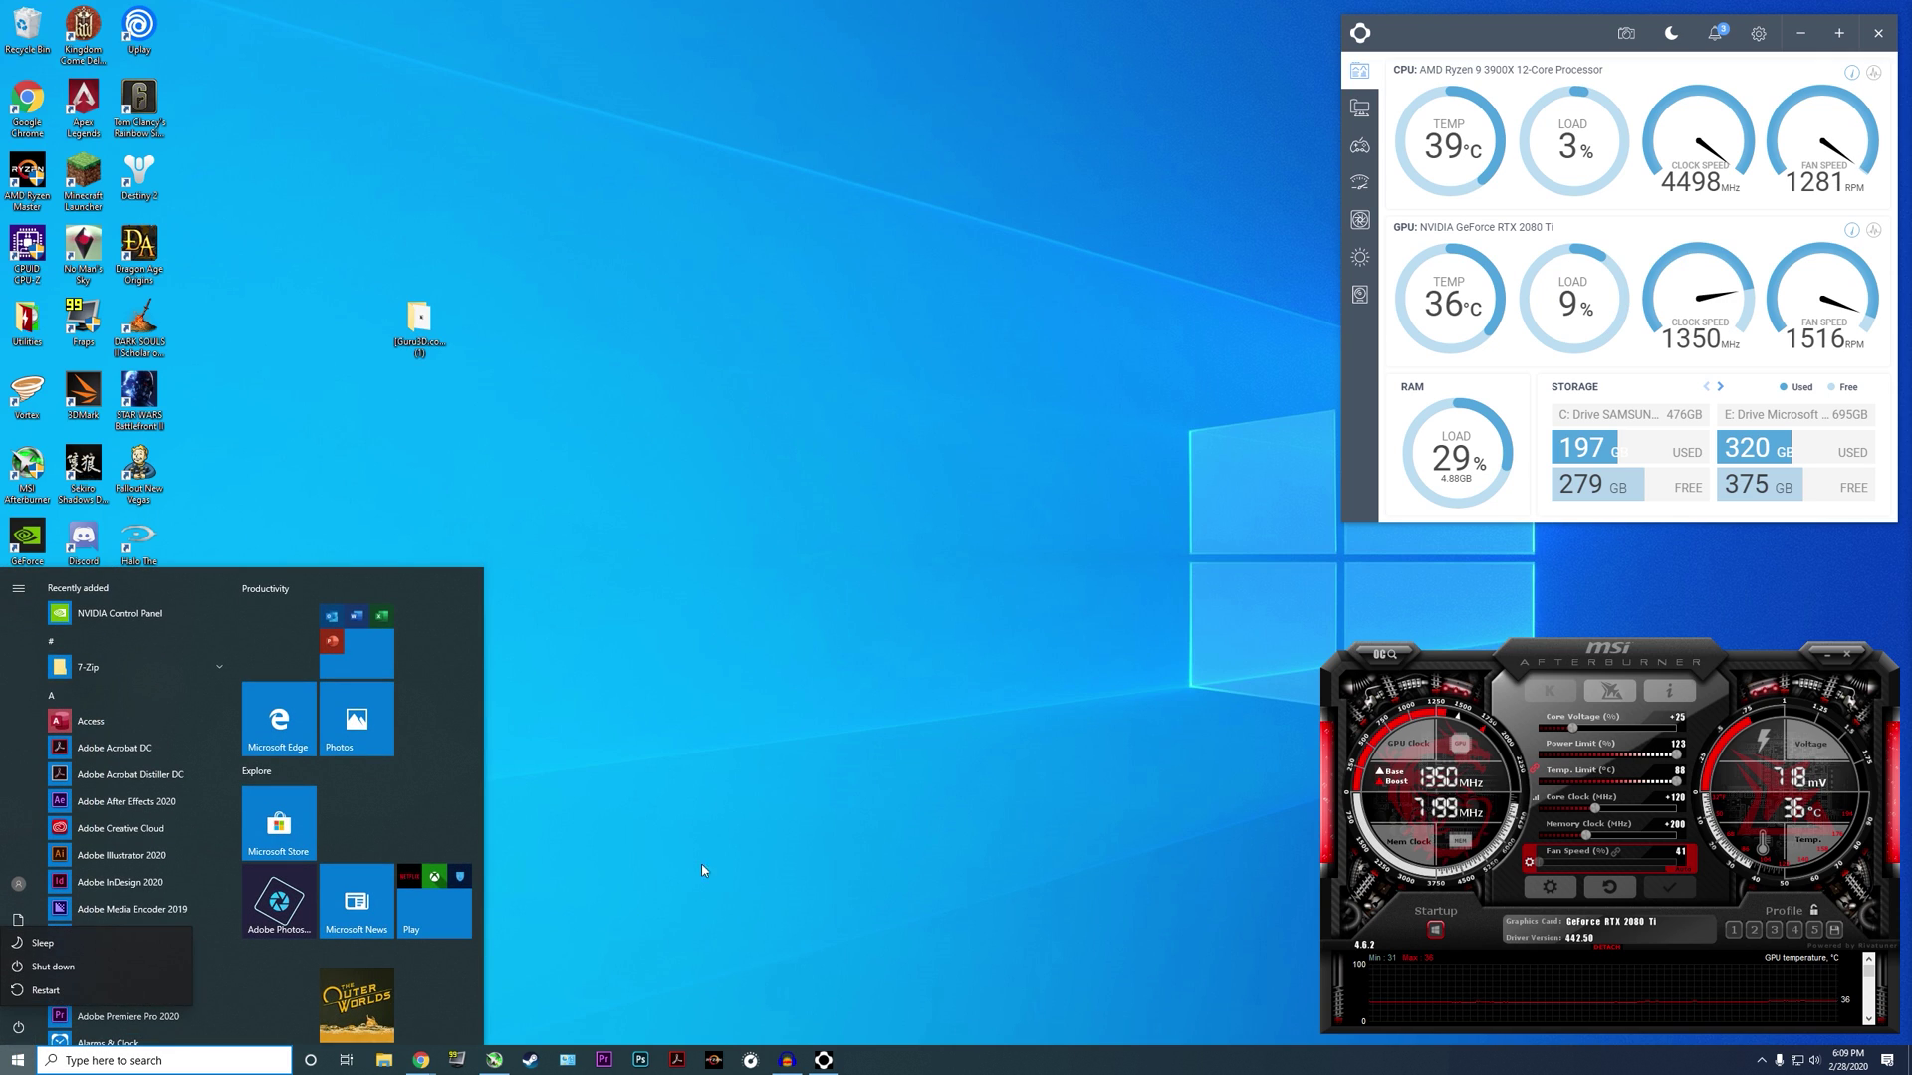
left_click(774, 789)
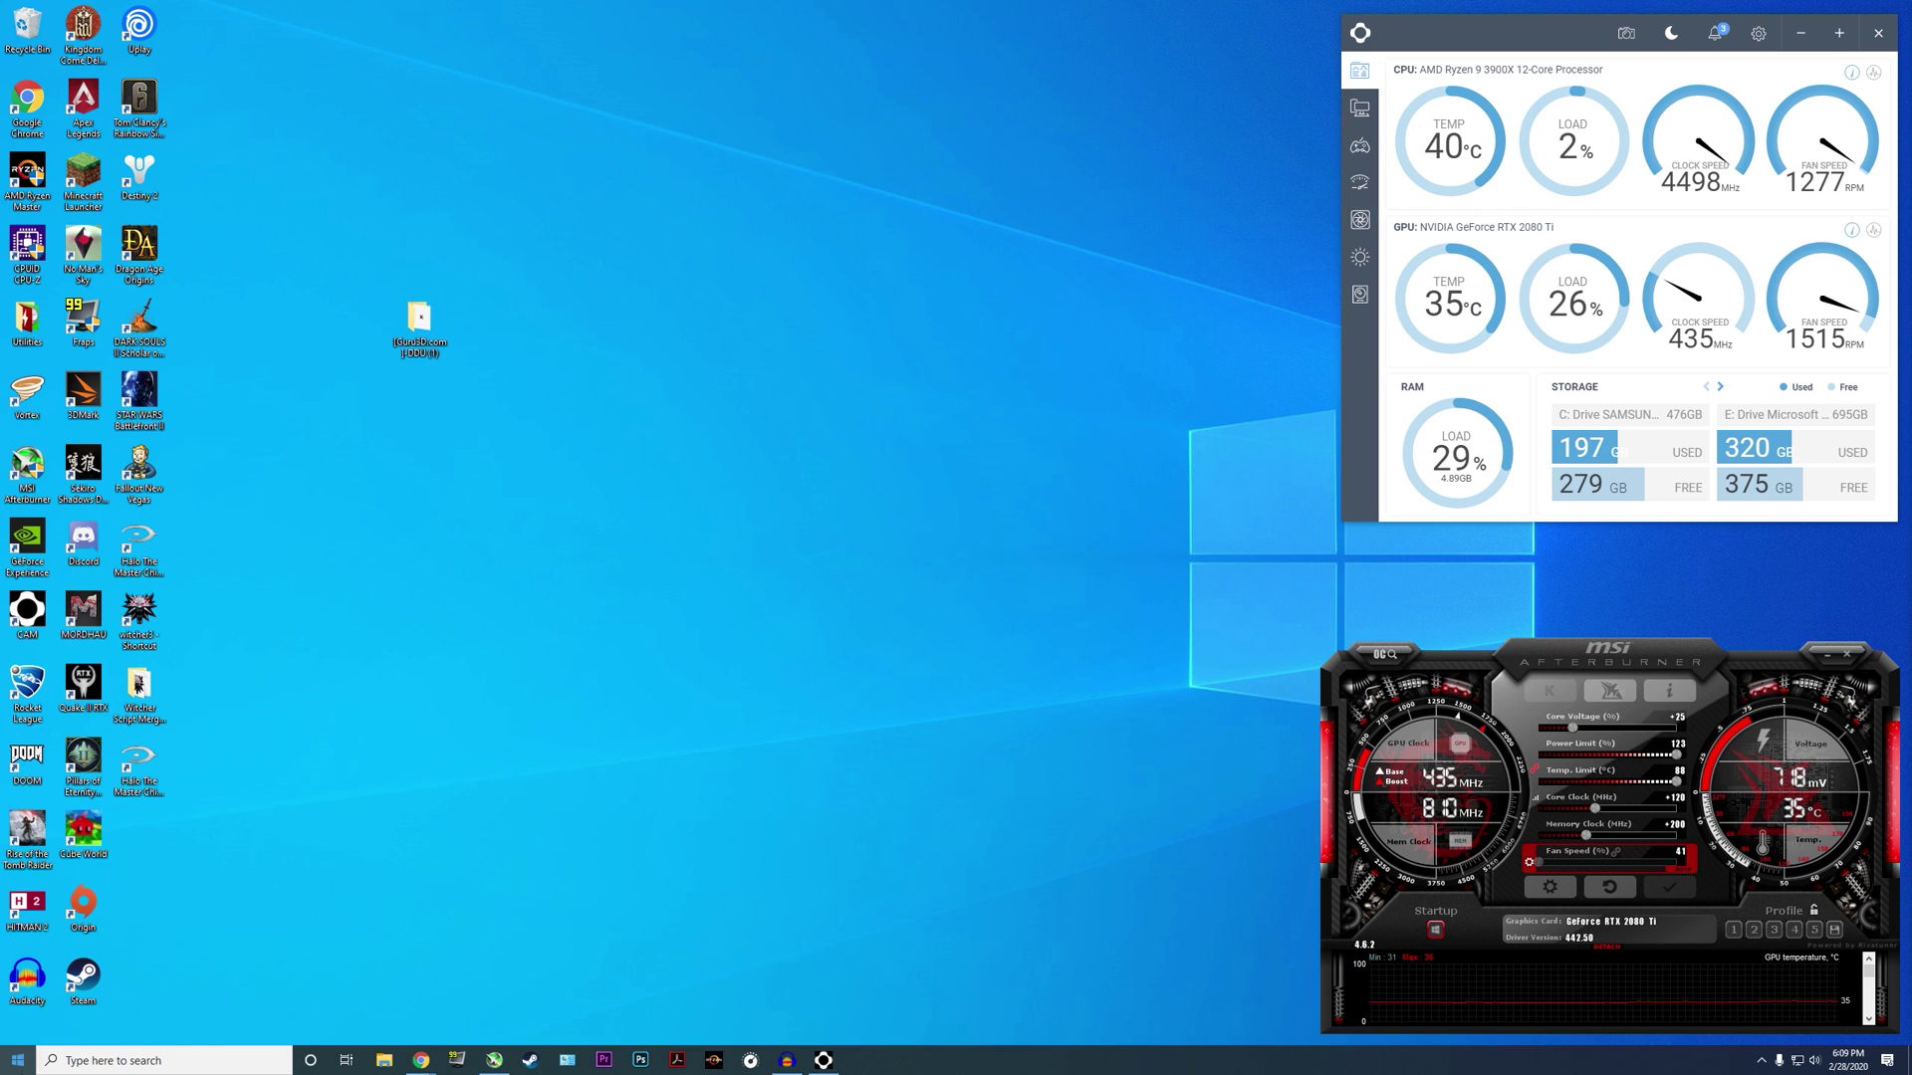
left_click(17, 1059)
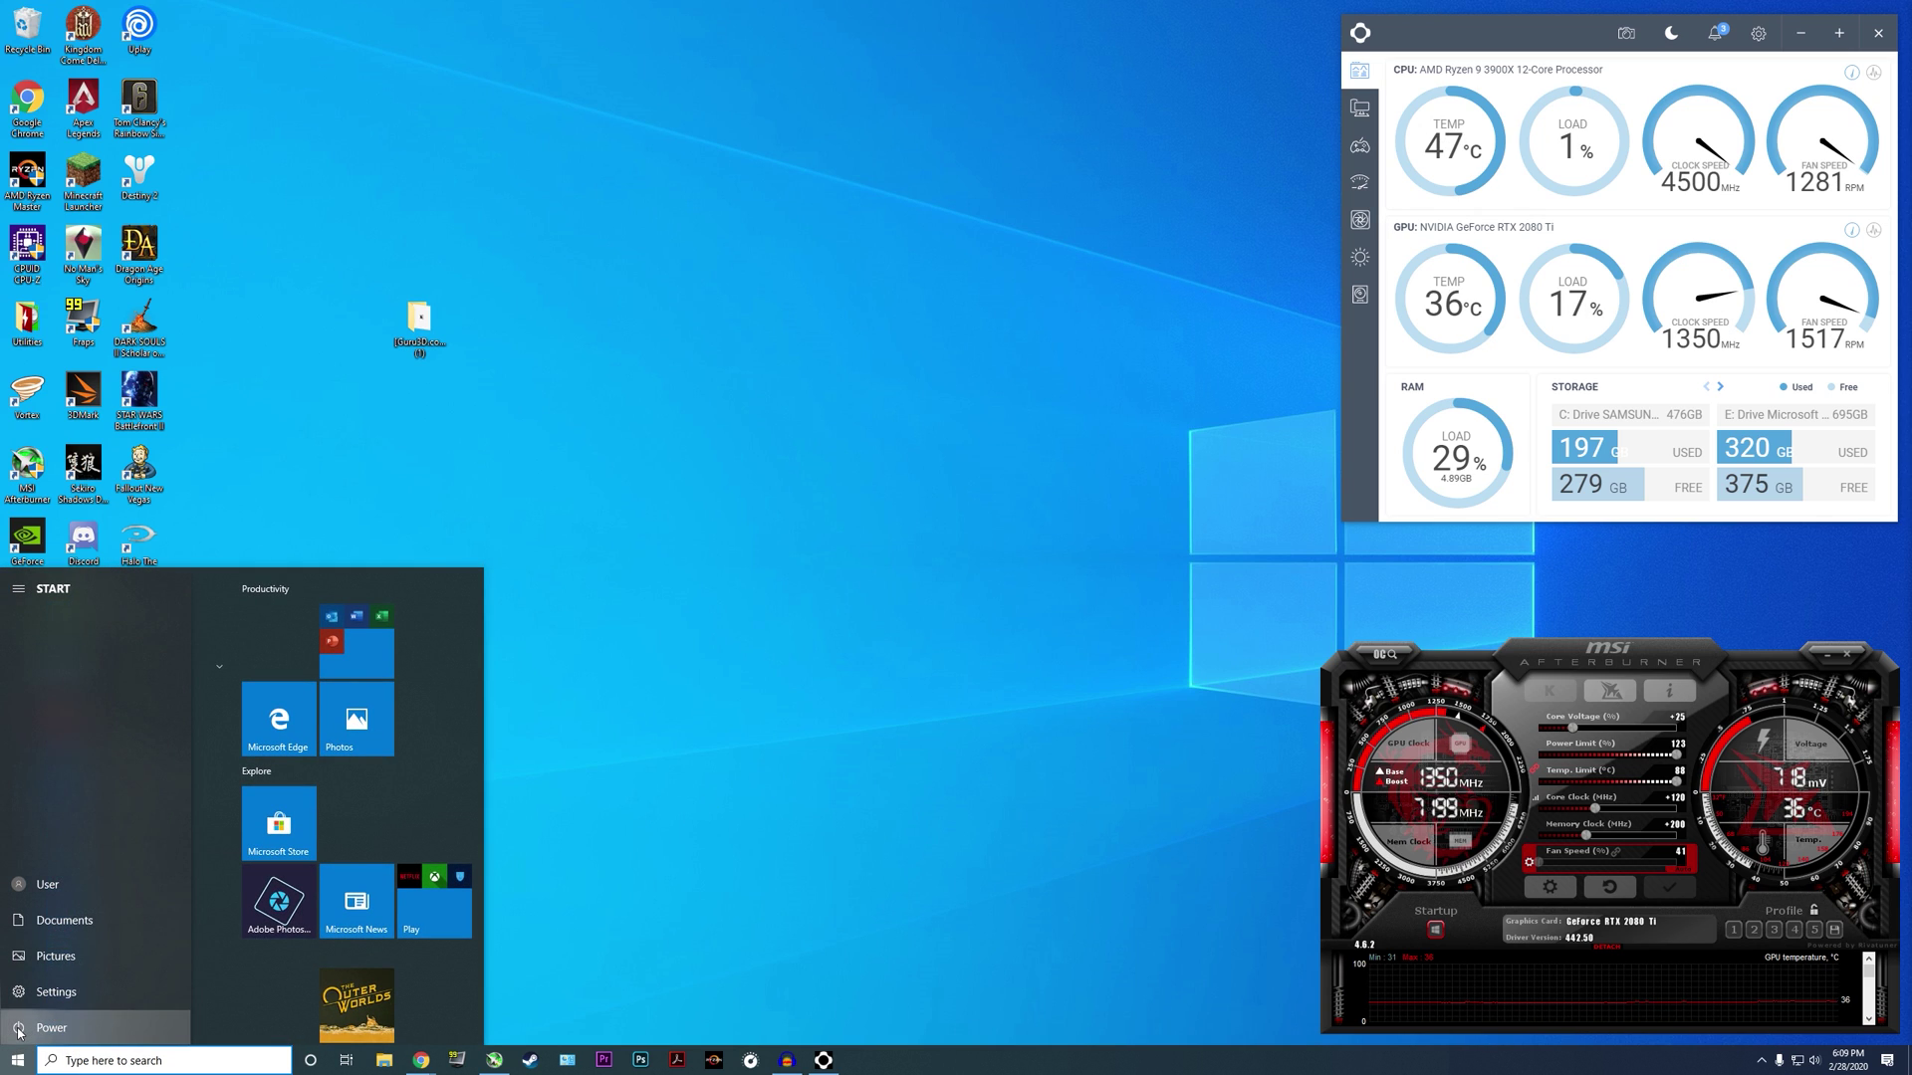
left_click(17, 1030)
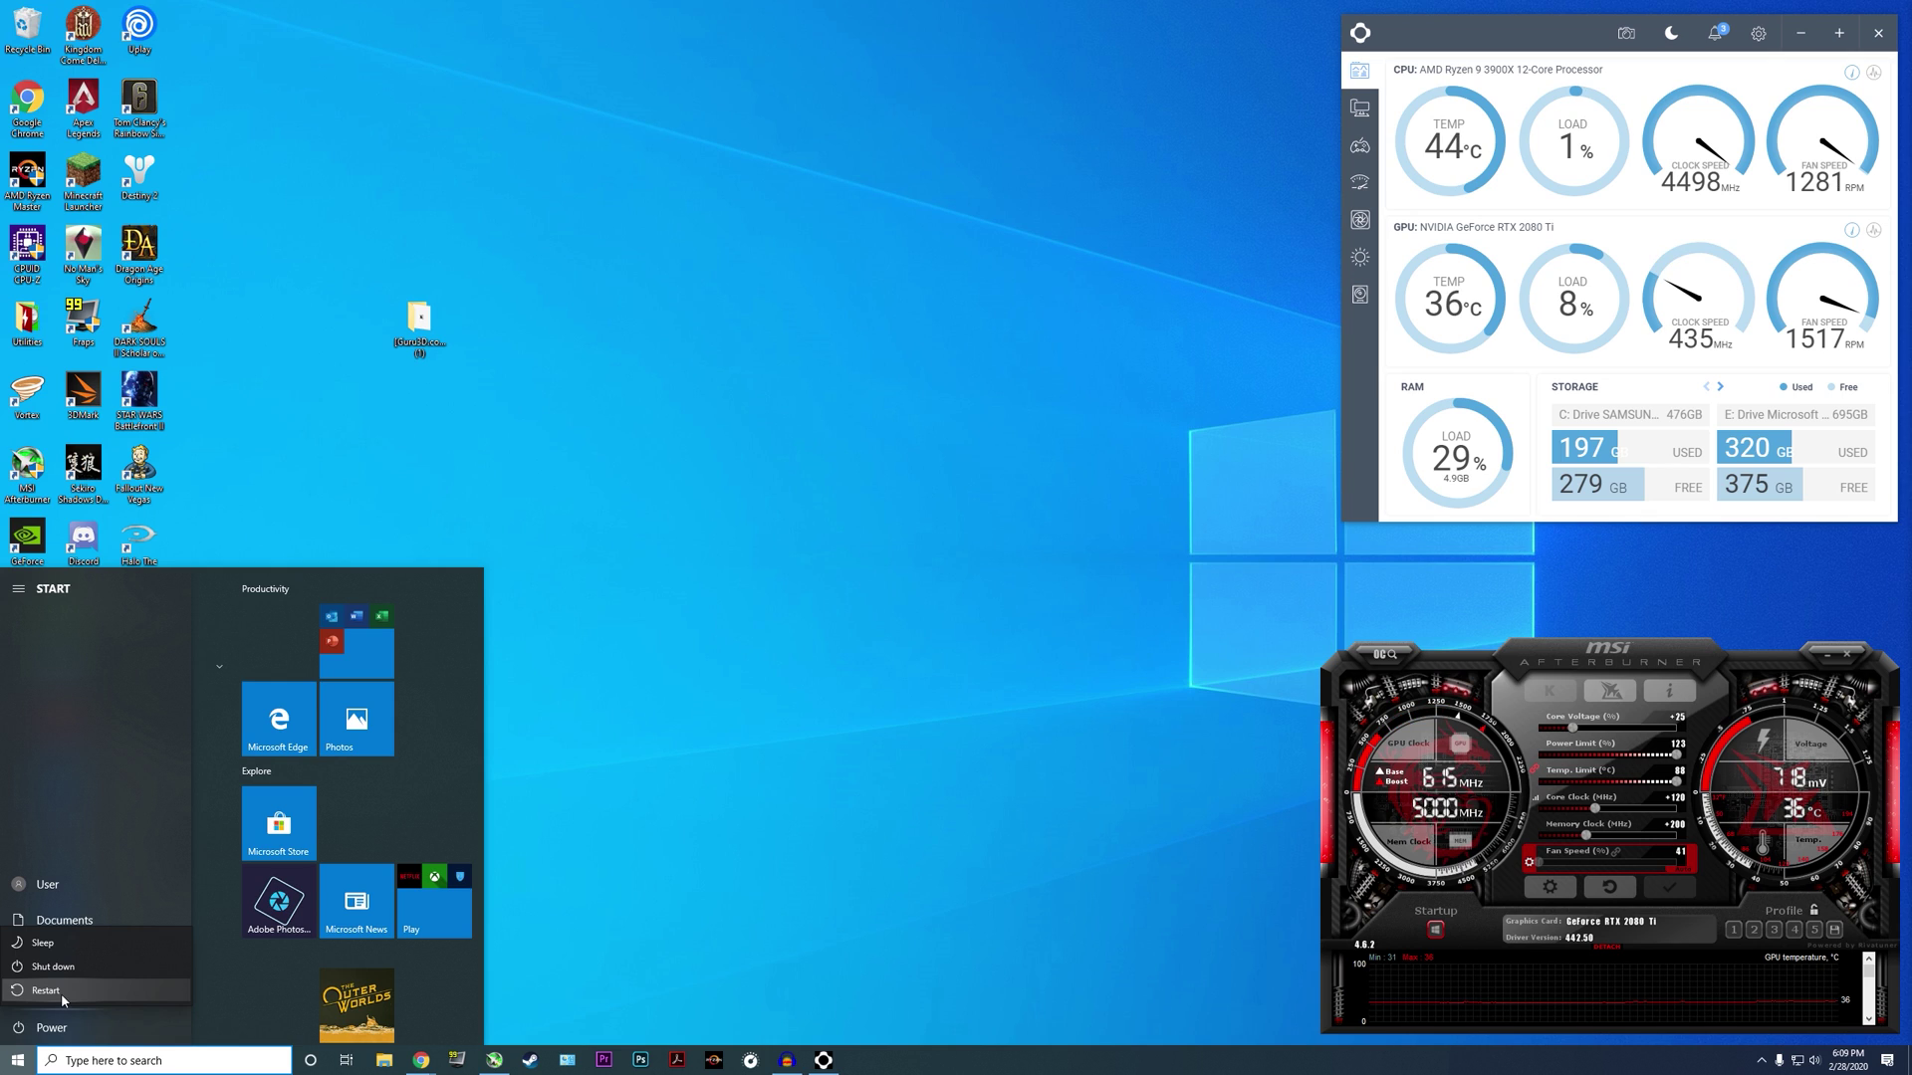
left_click(720, 897)
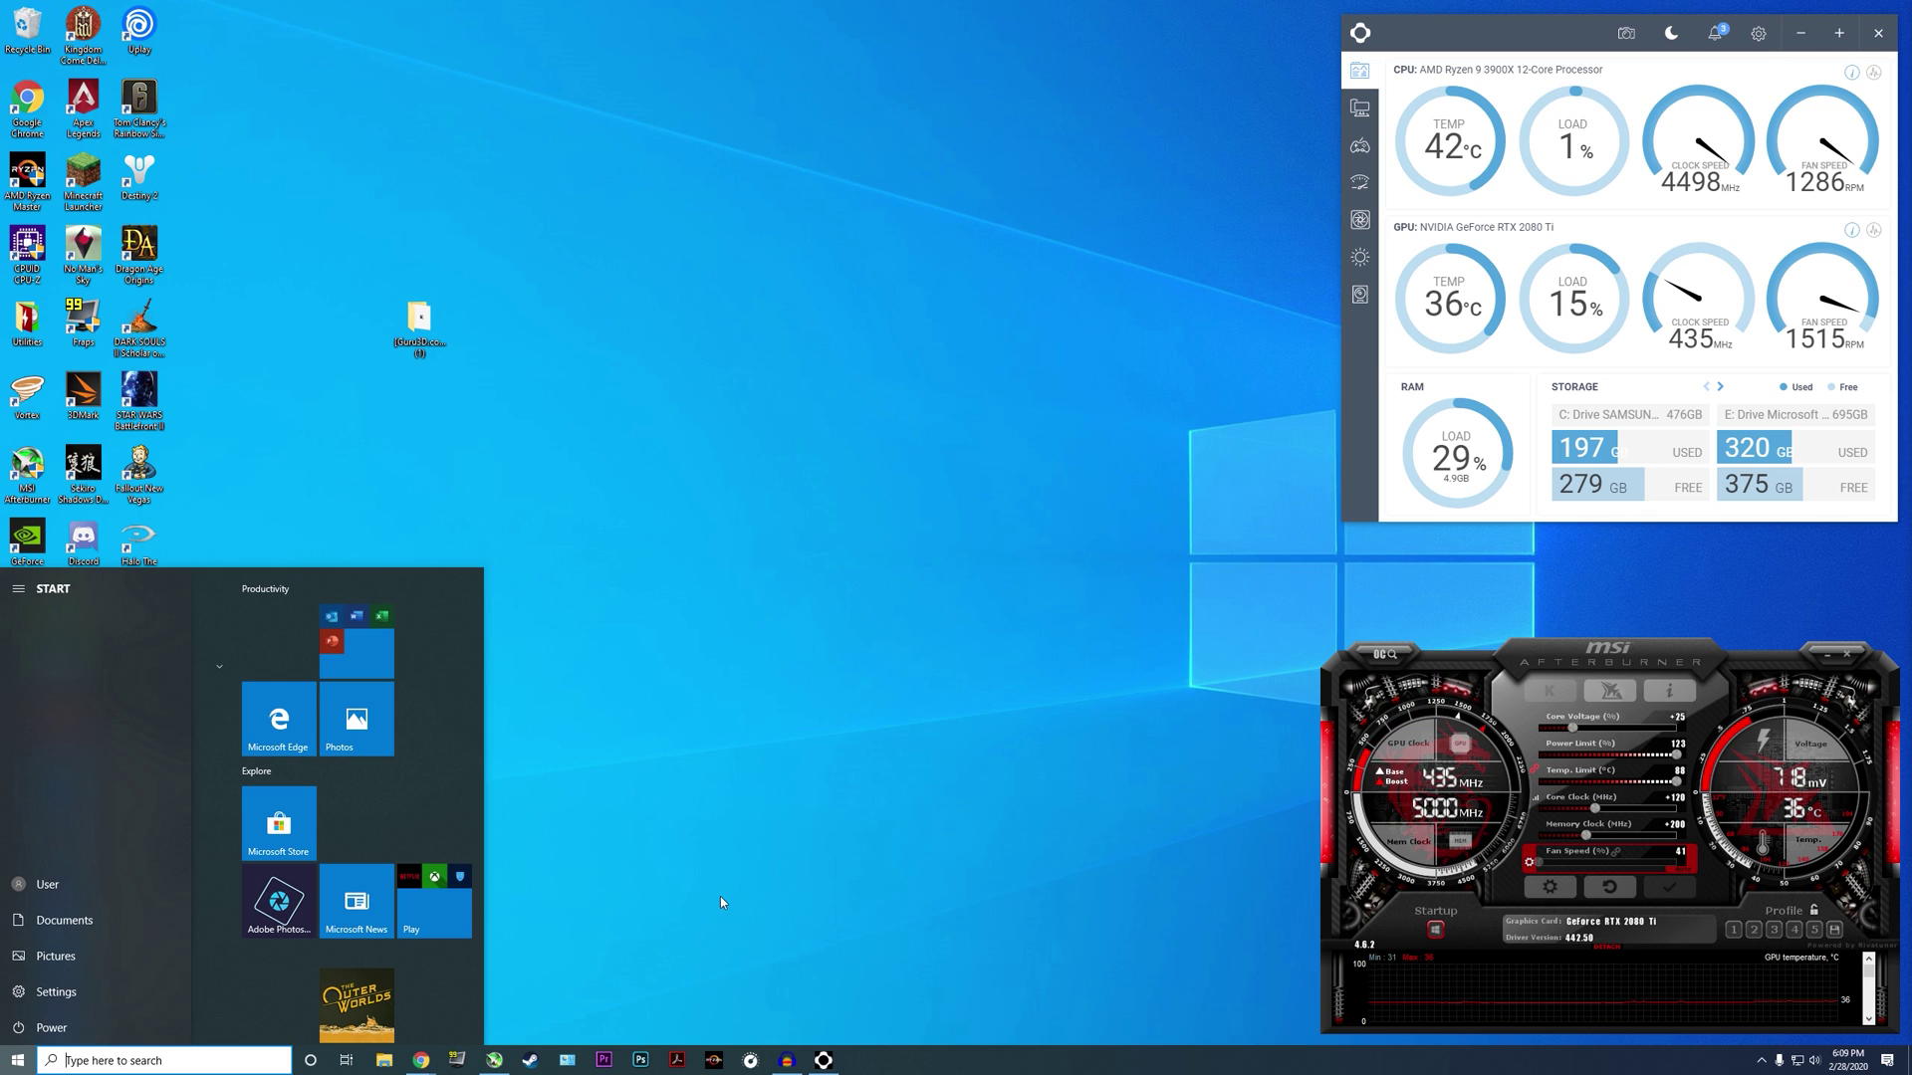
left_click(720, 896)
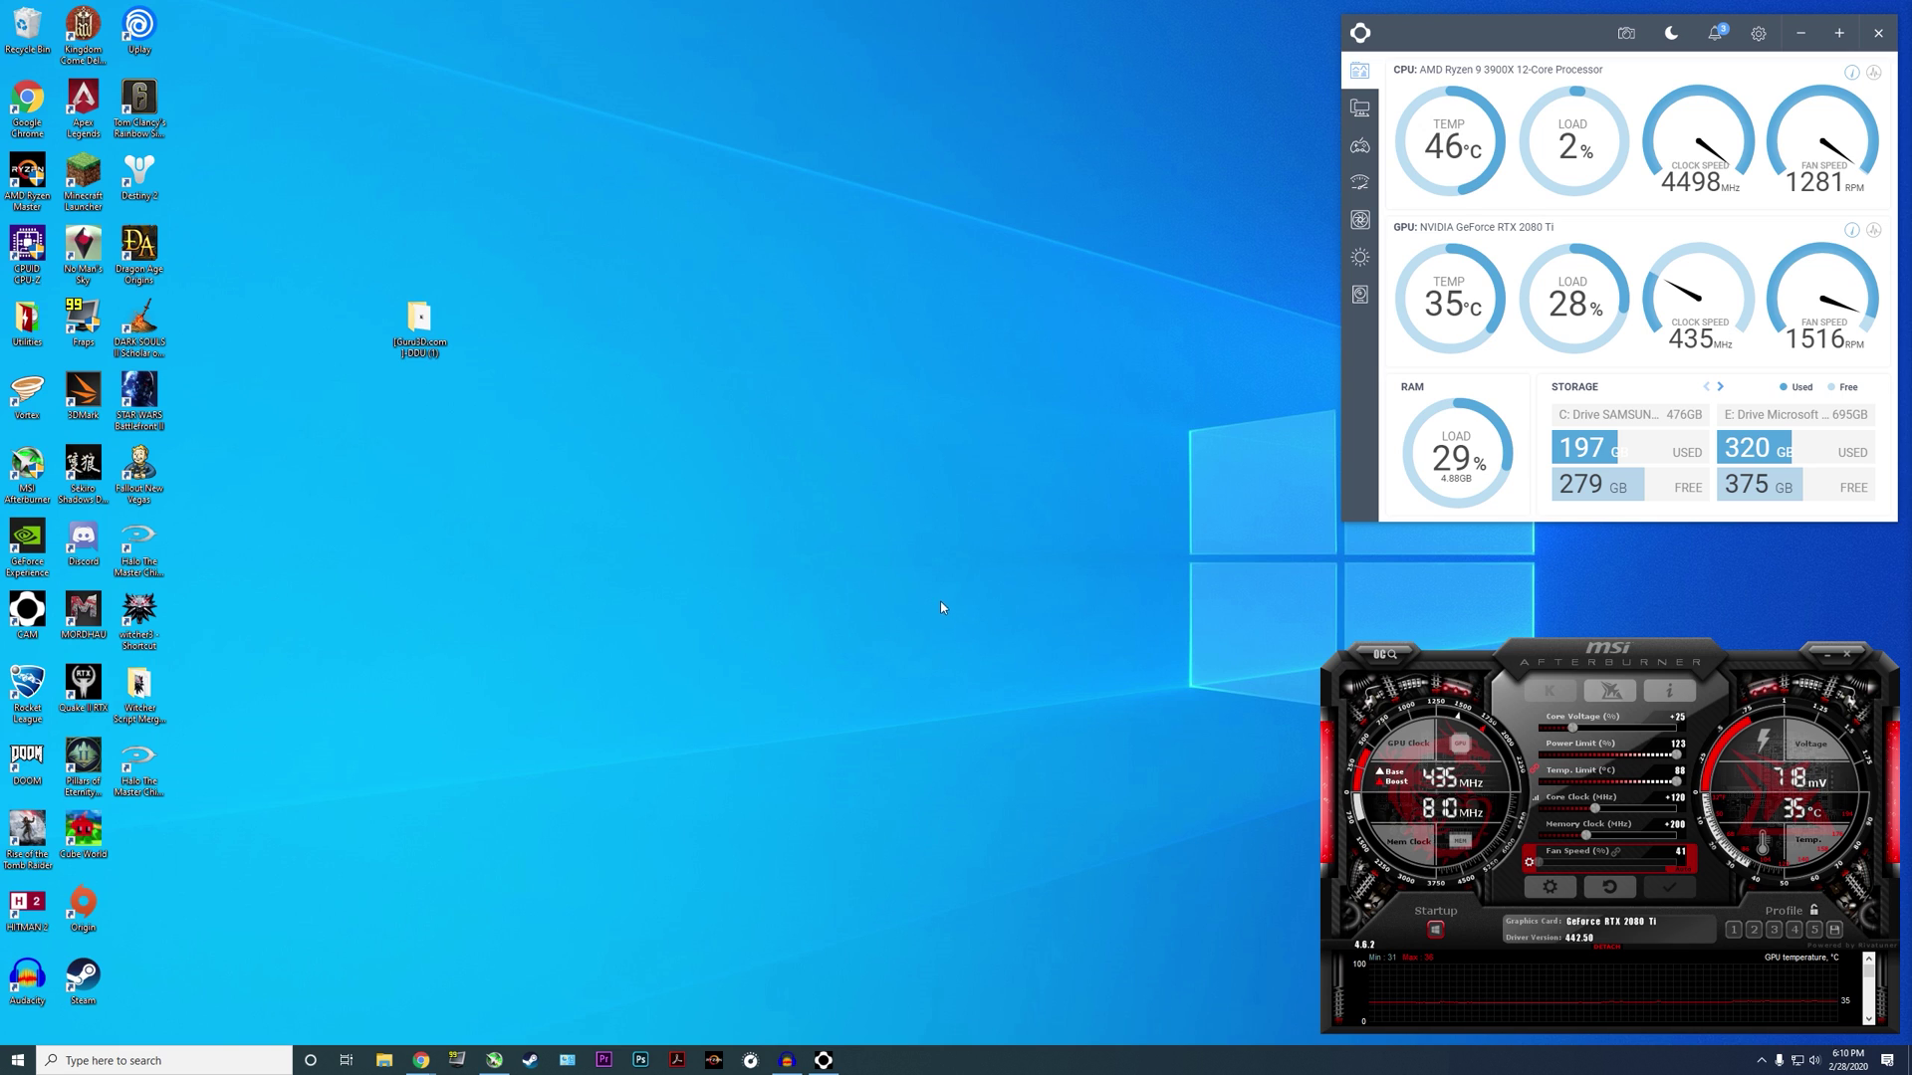
Extract the DDU v18.0.2.2 self-extracting archive from the desktop DDU folder to the suggested location.
double_click(432, 339)
left_click_drag(998, 318, 780, 320)
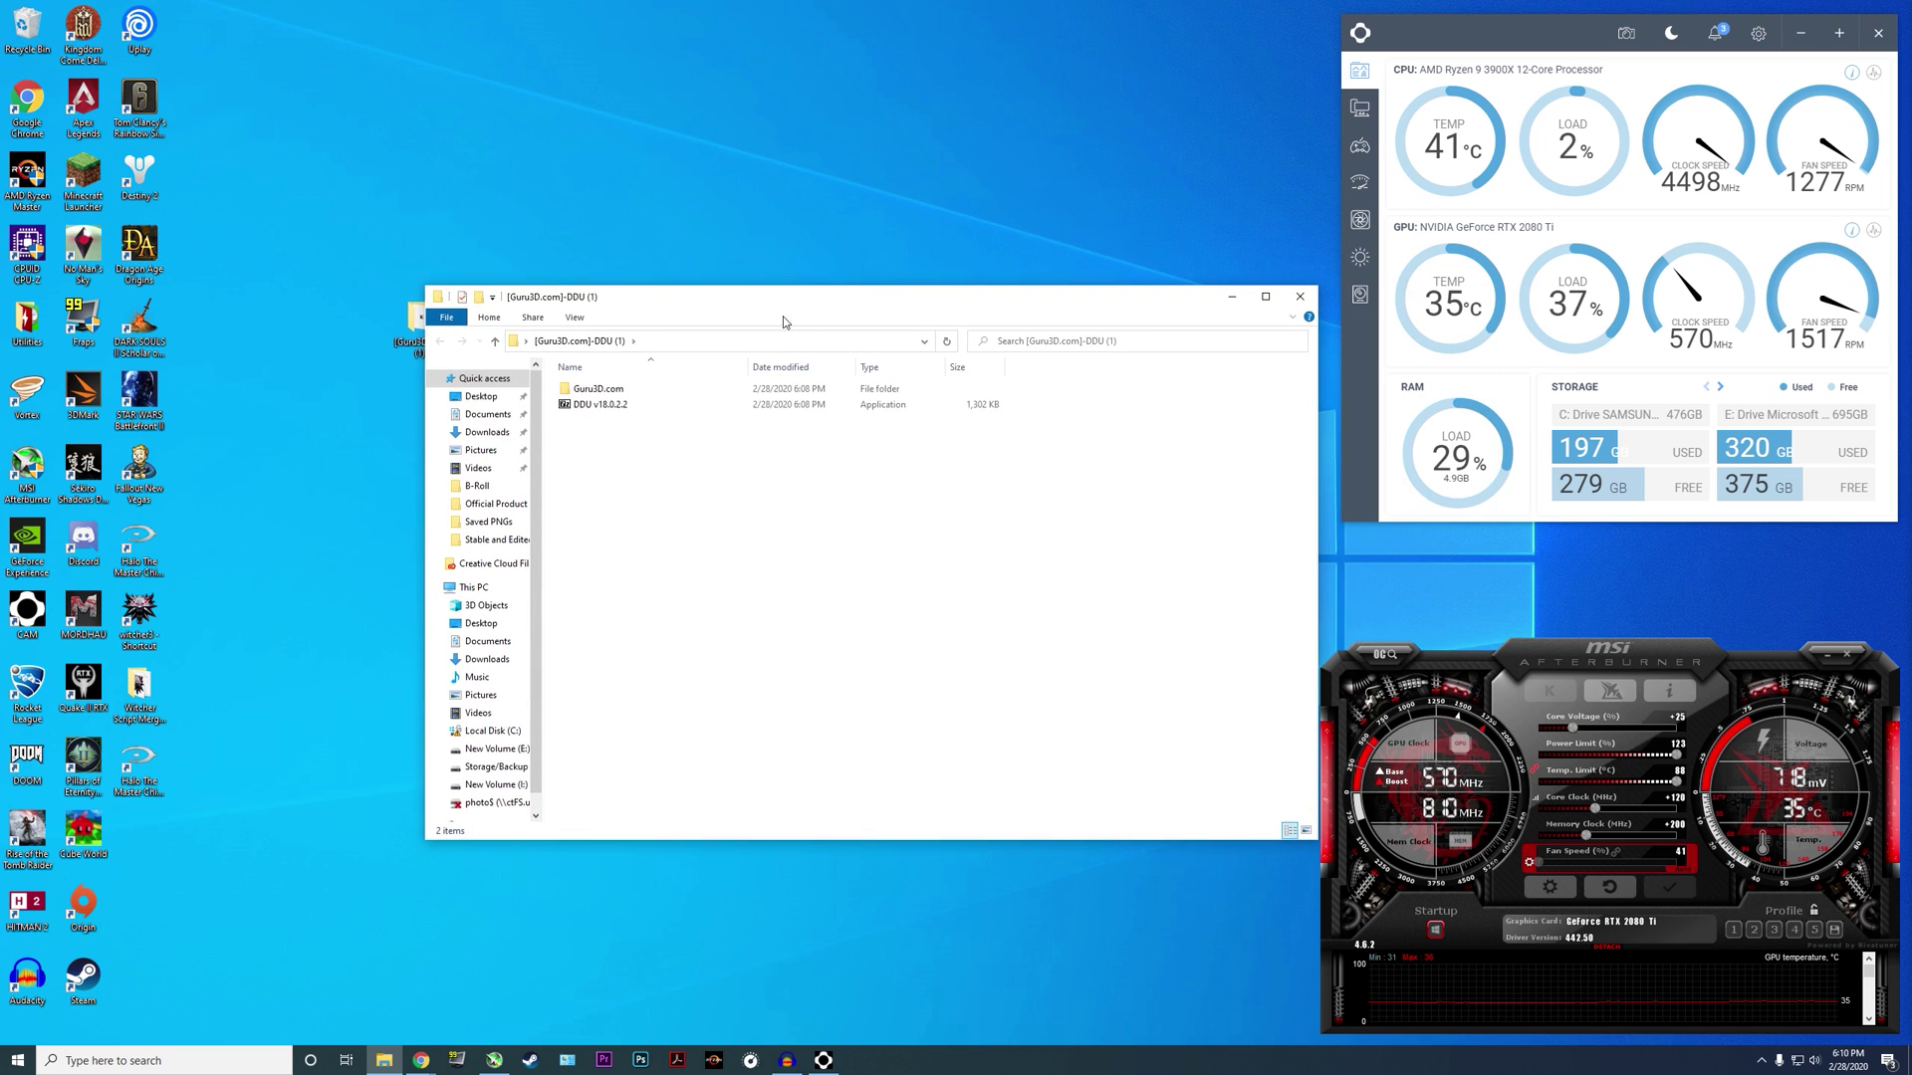
left_click(569, 410)
left_click_drag(643, 299, 768, 218)
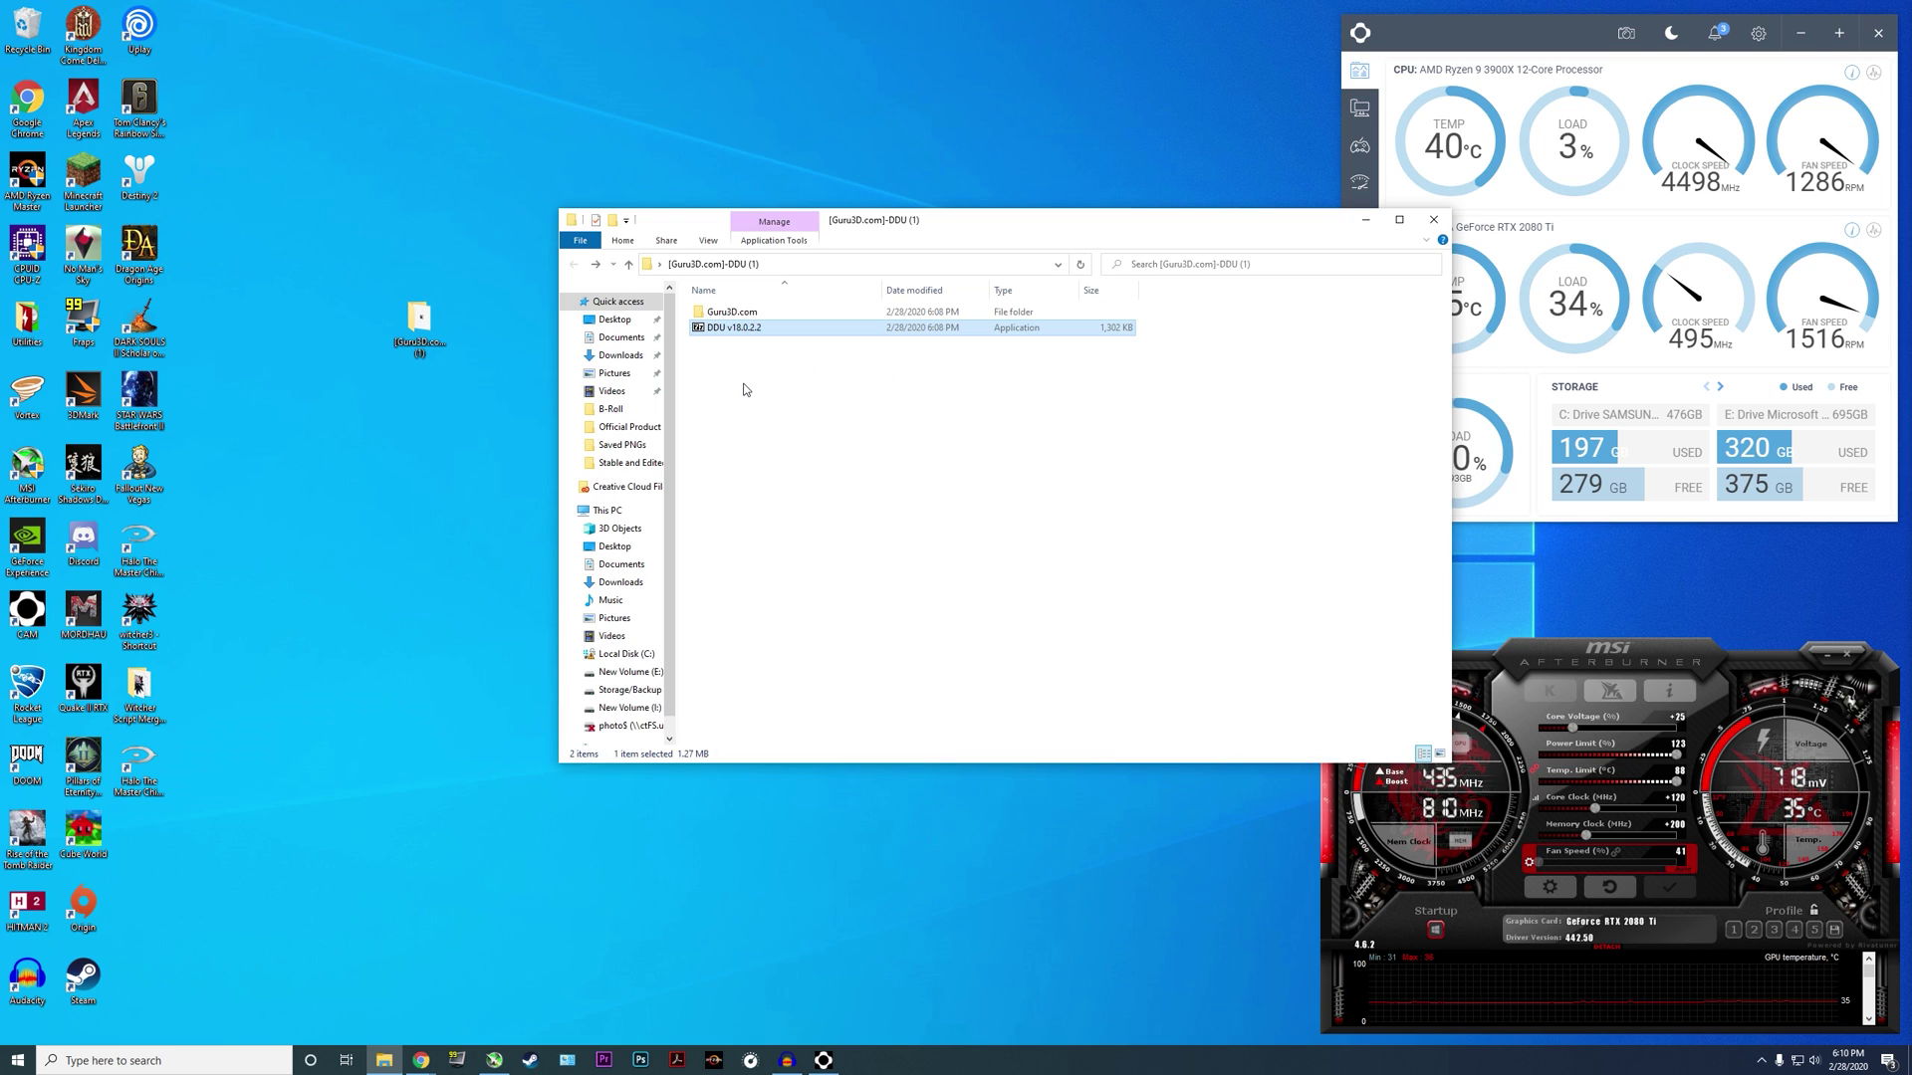
double_click(743, 334)
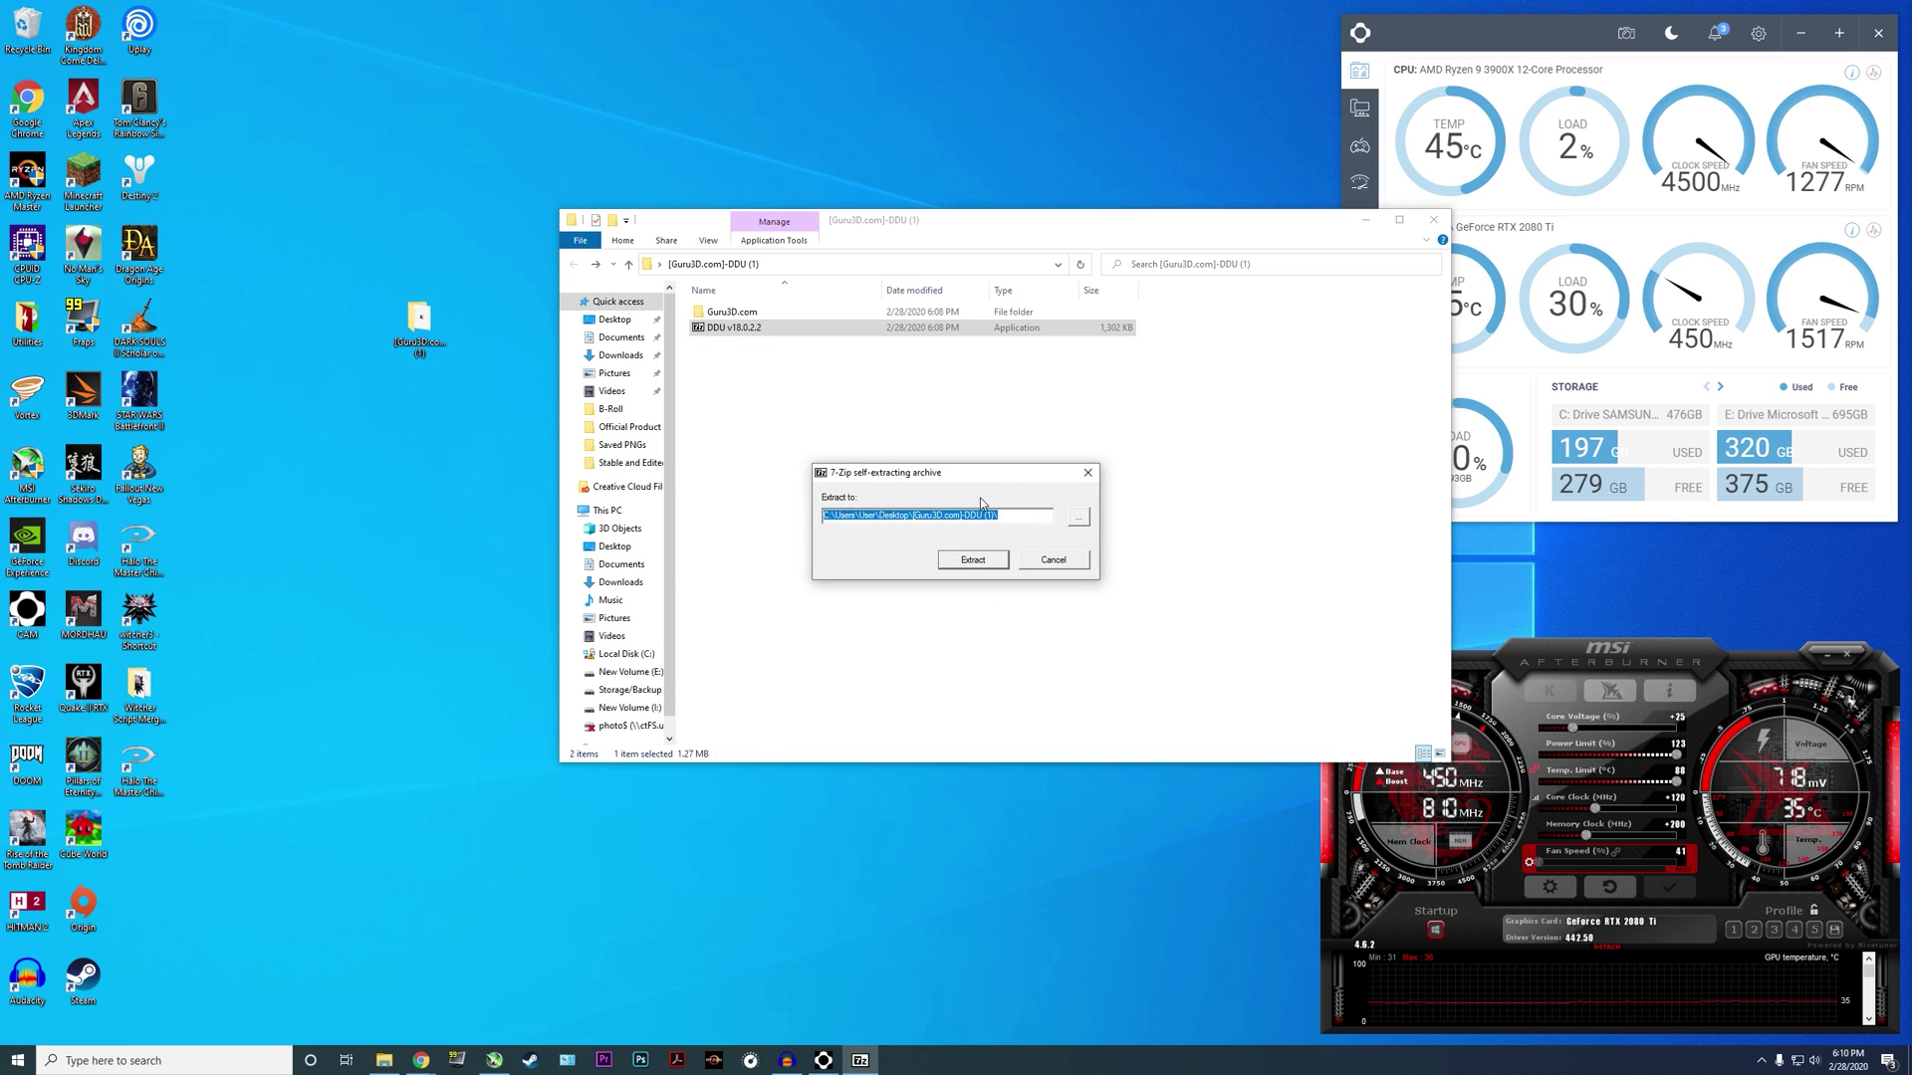
left_click(977, 562)
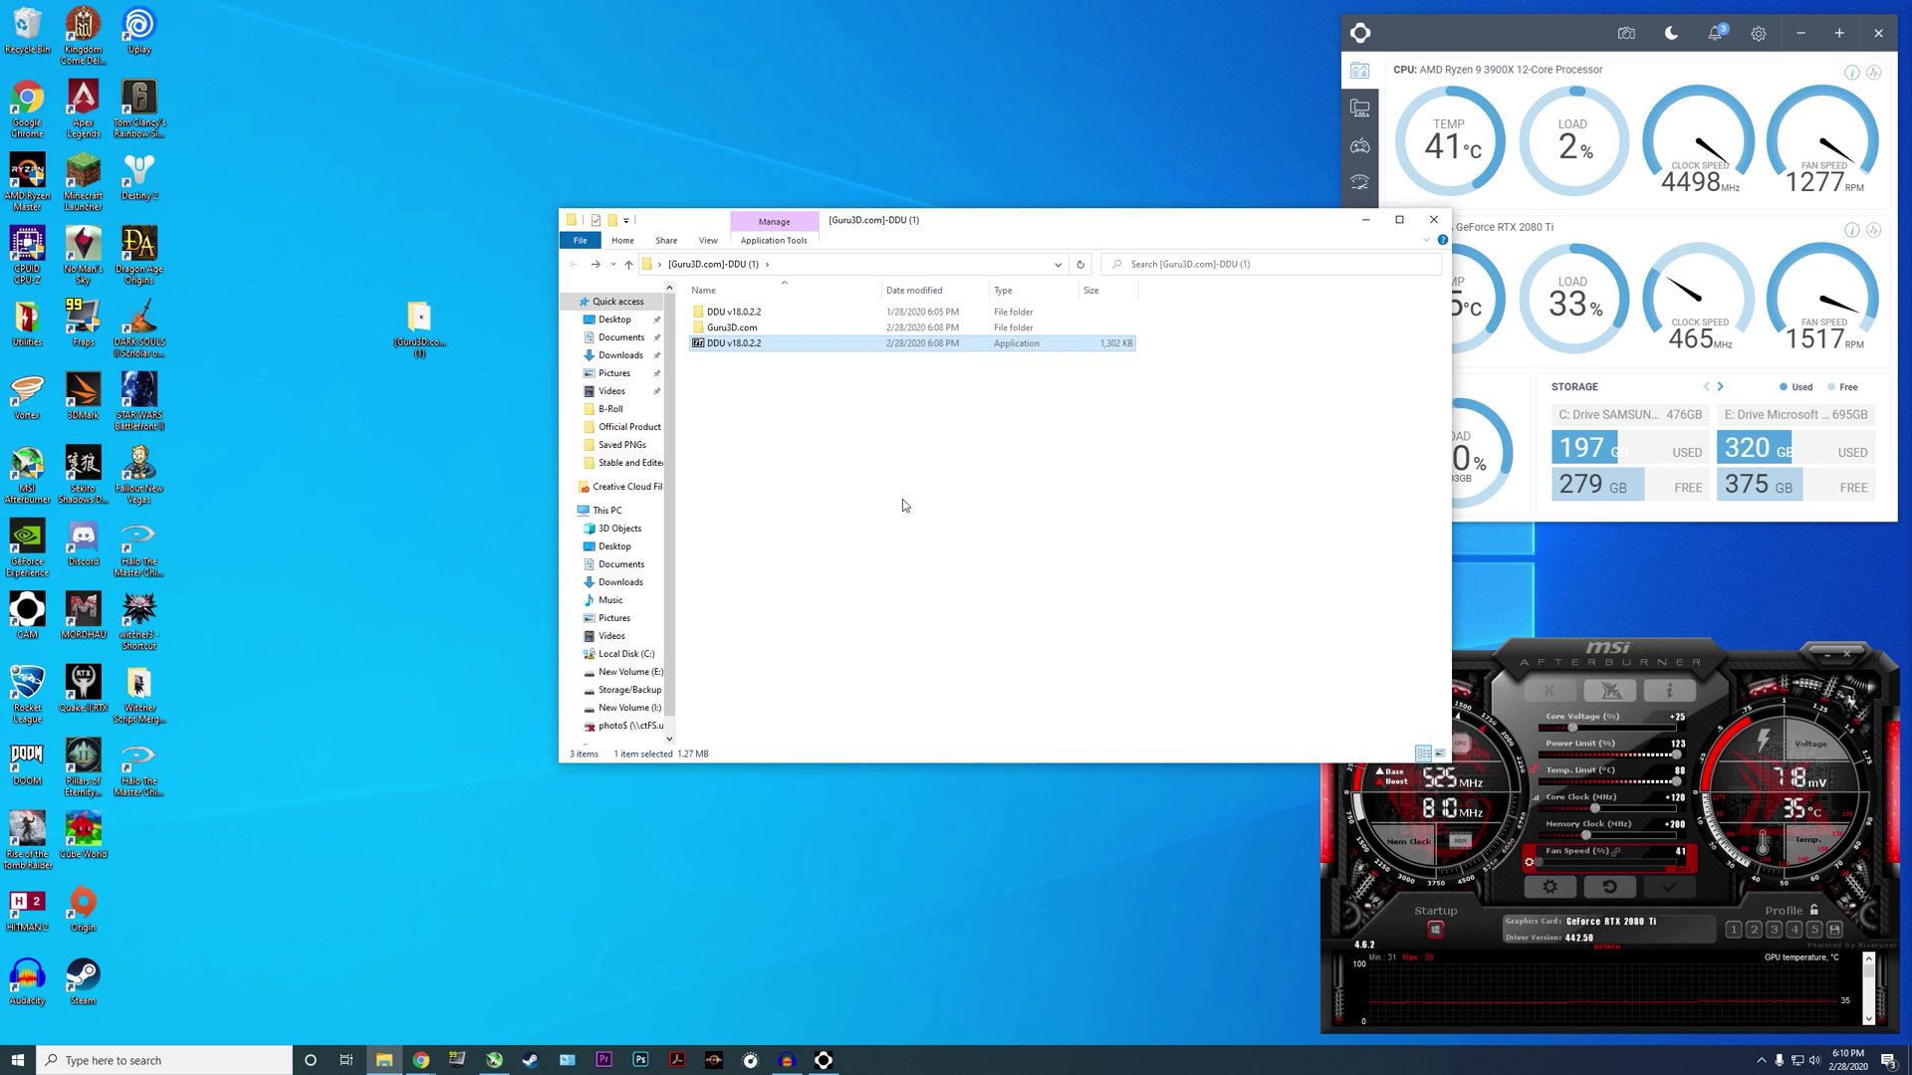
Open the DDU v18.0.2.2 folder and start Display Driver Uninstaller, approving its permission prompt.
double_click(745, 314)
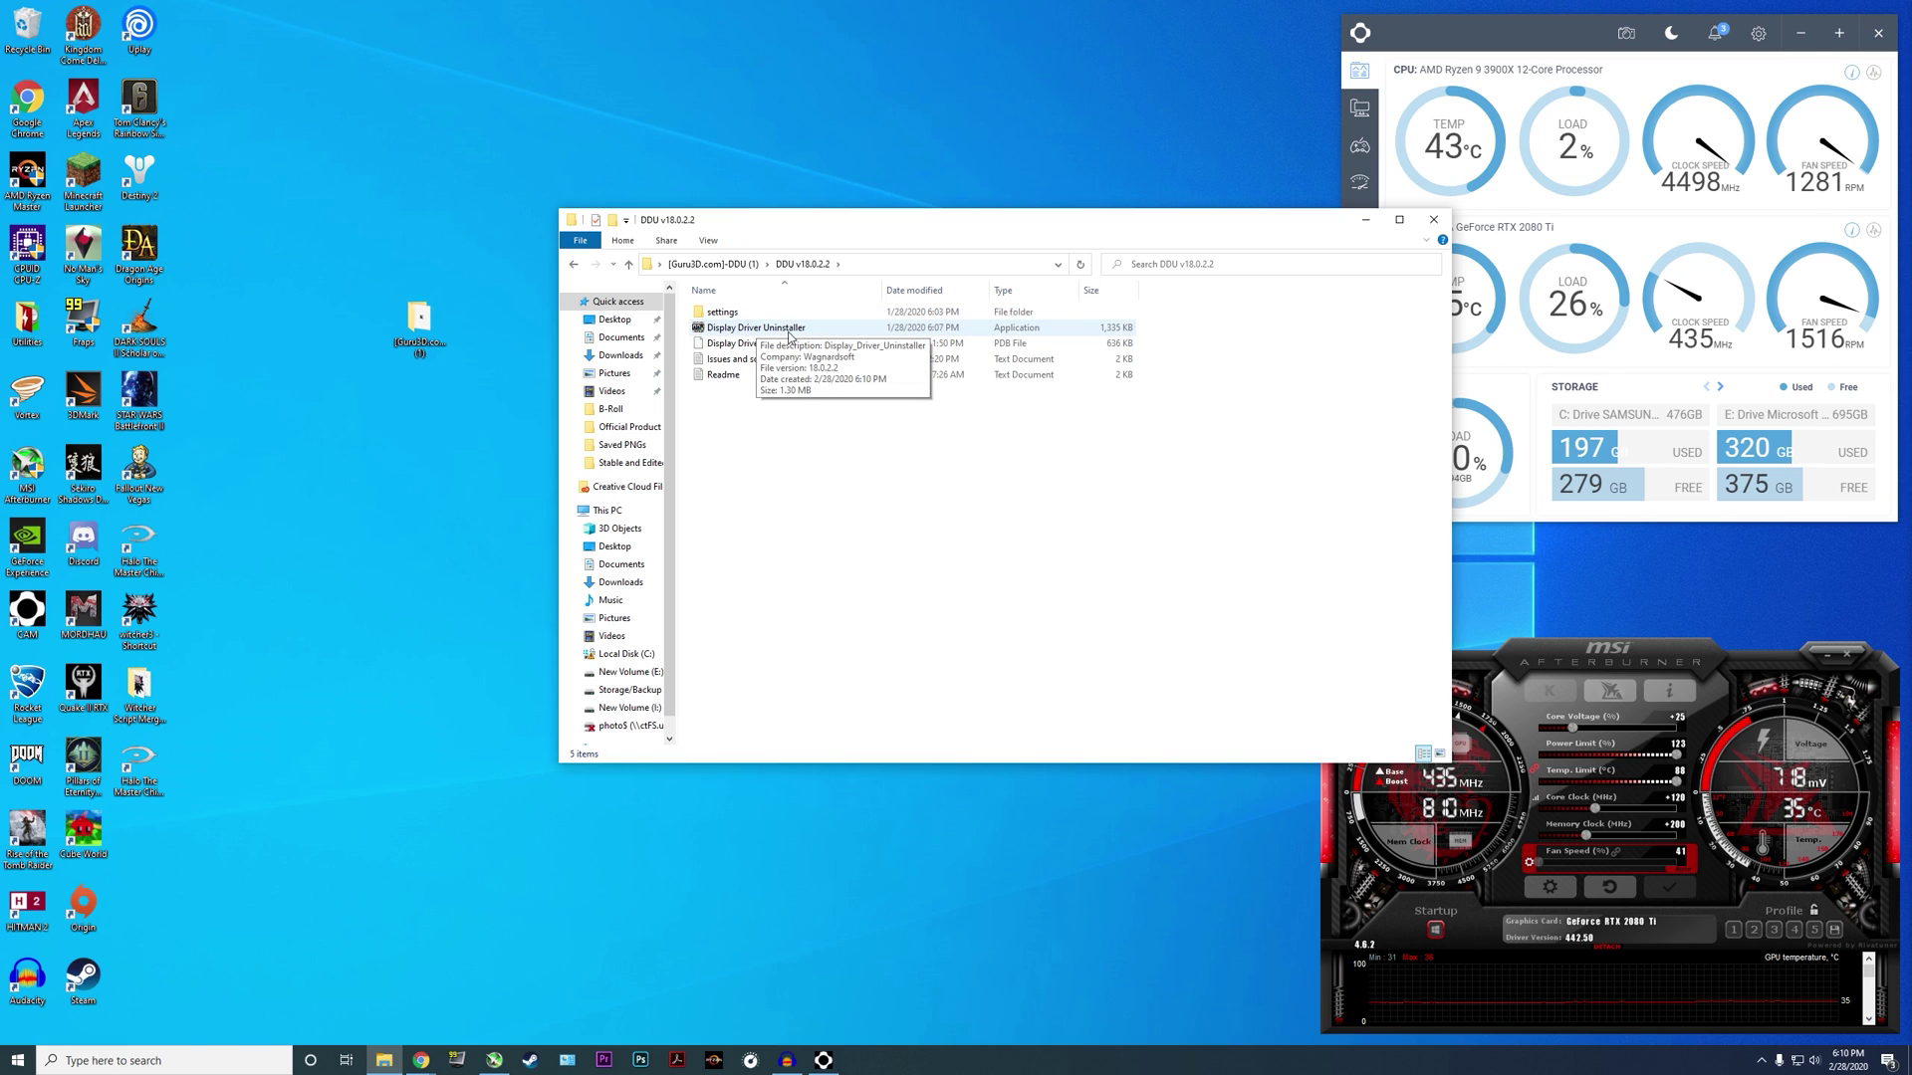
double_click(769, 331)
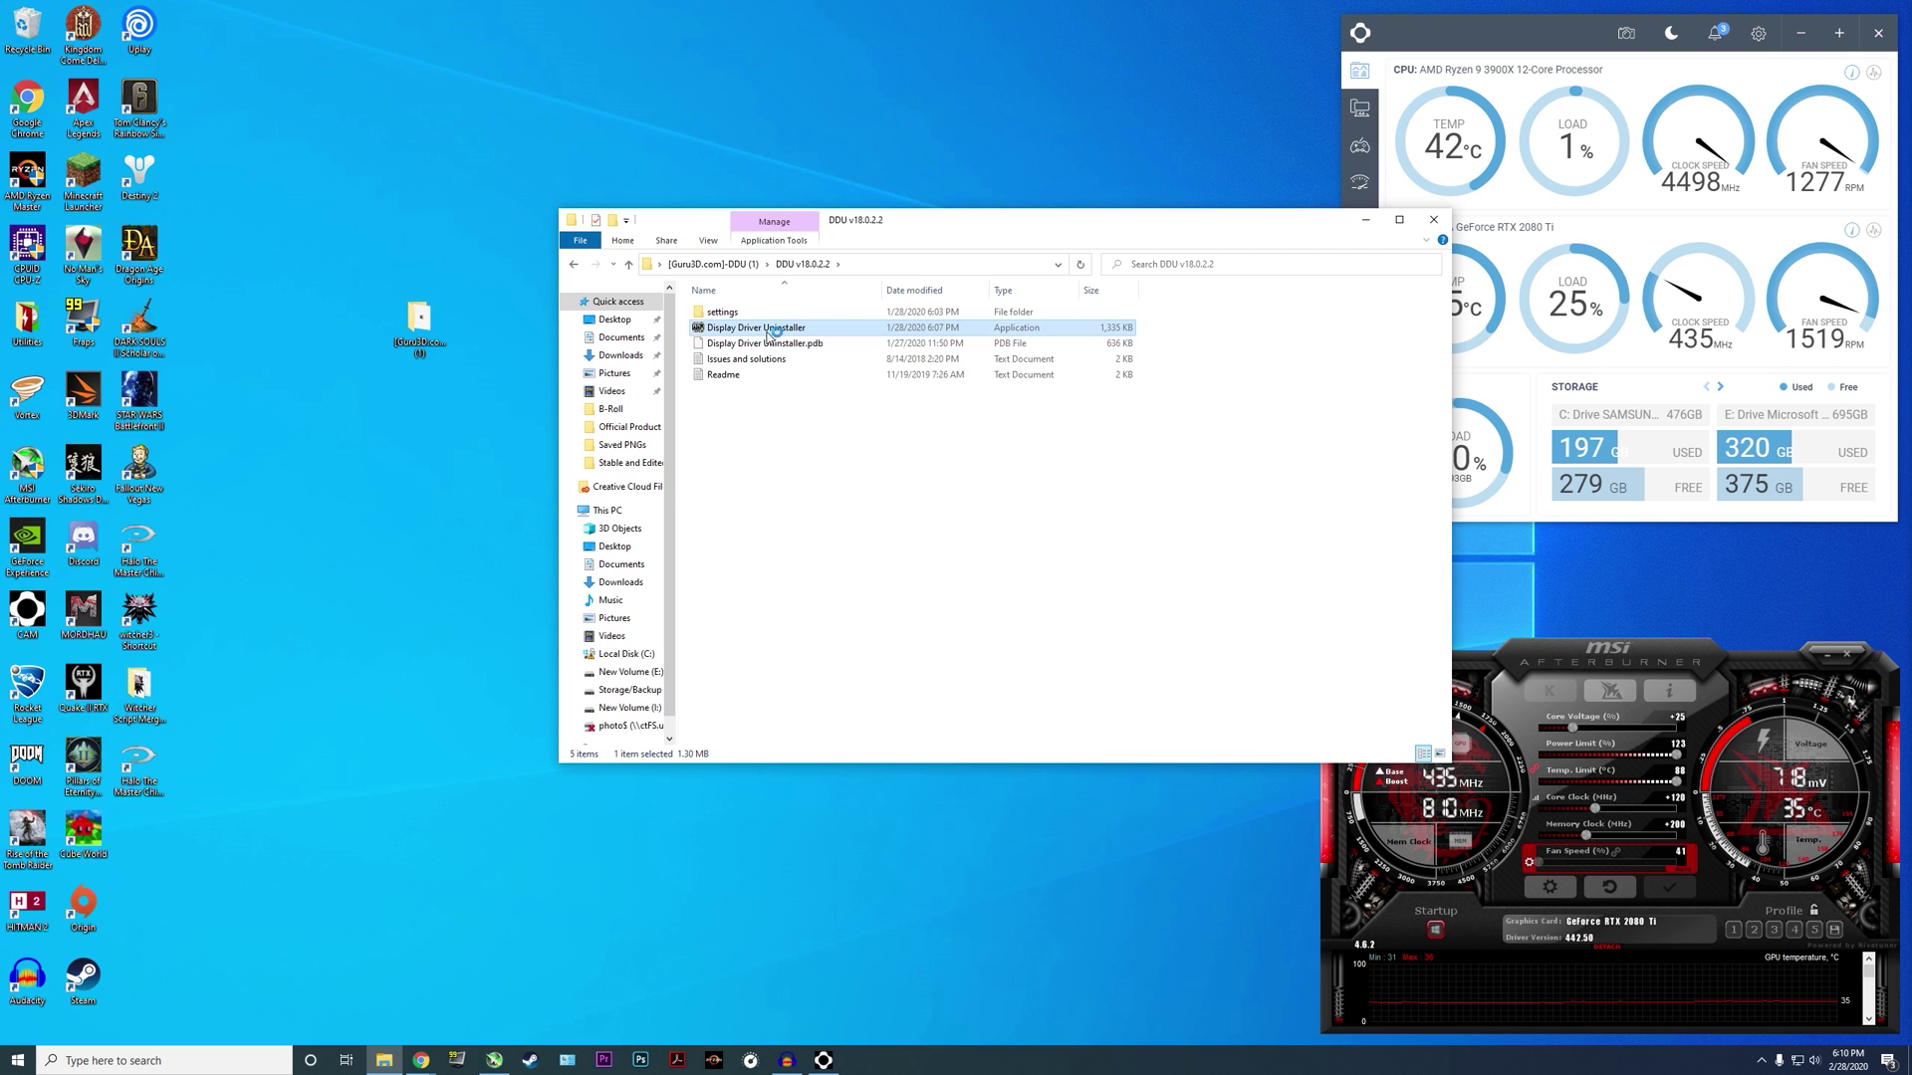
left_click(893, 639)
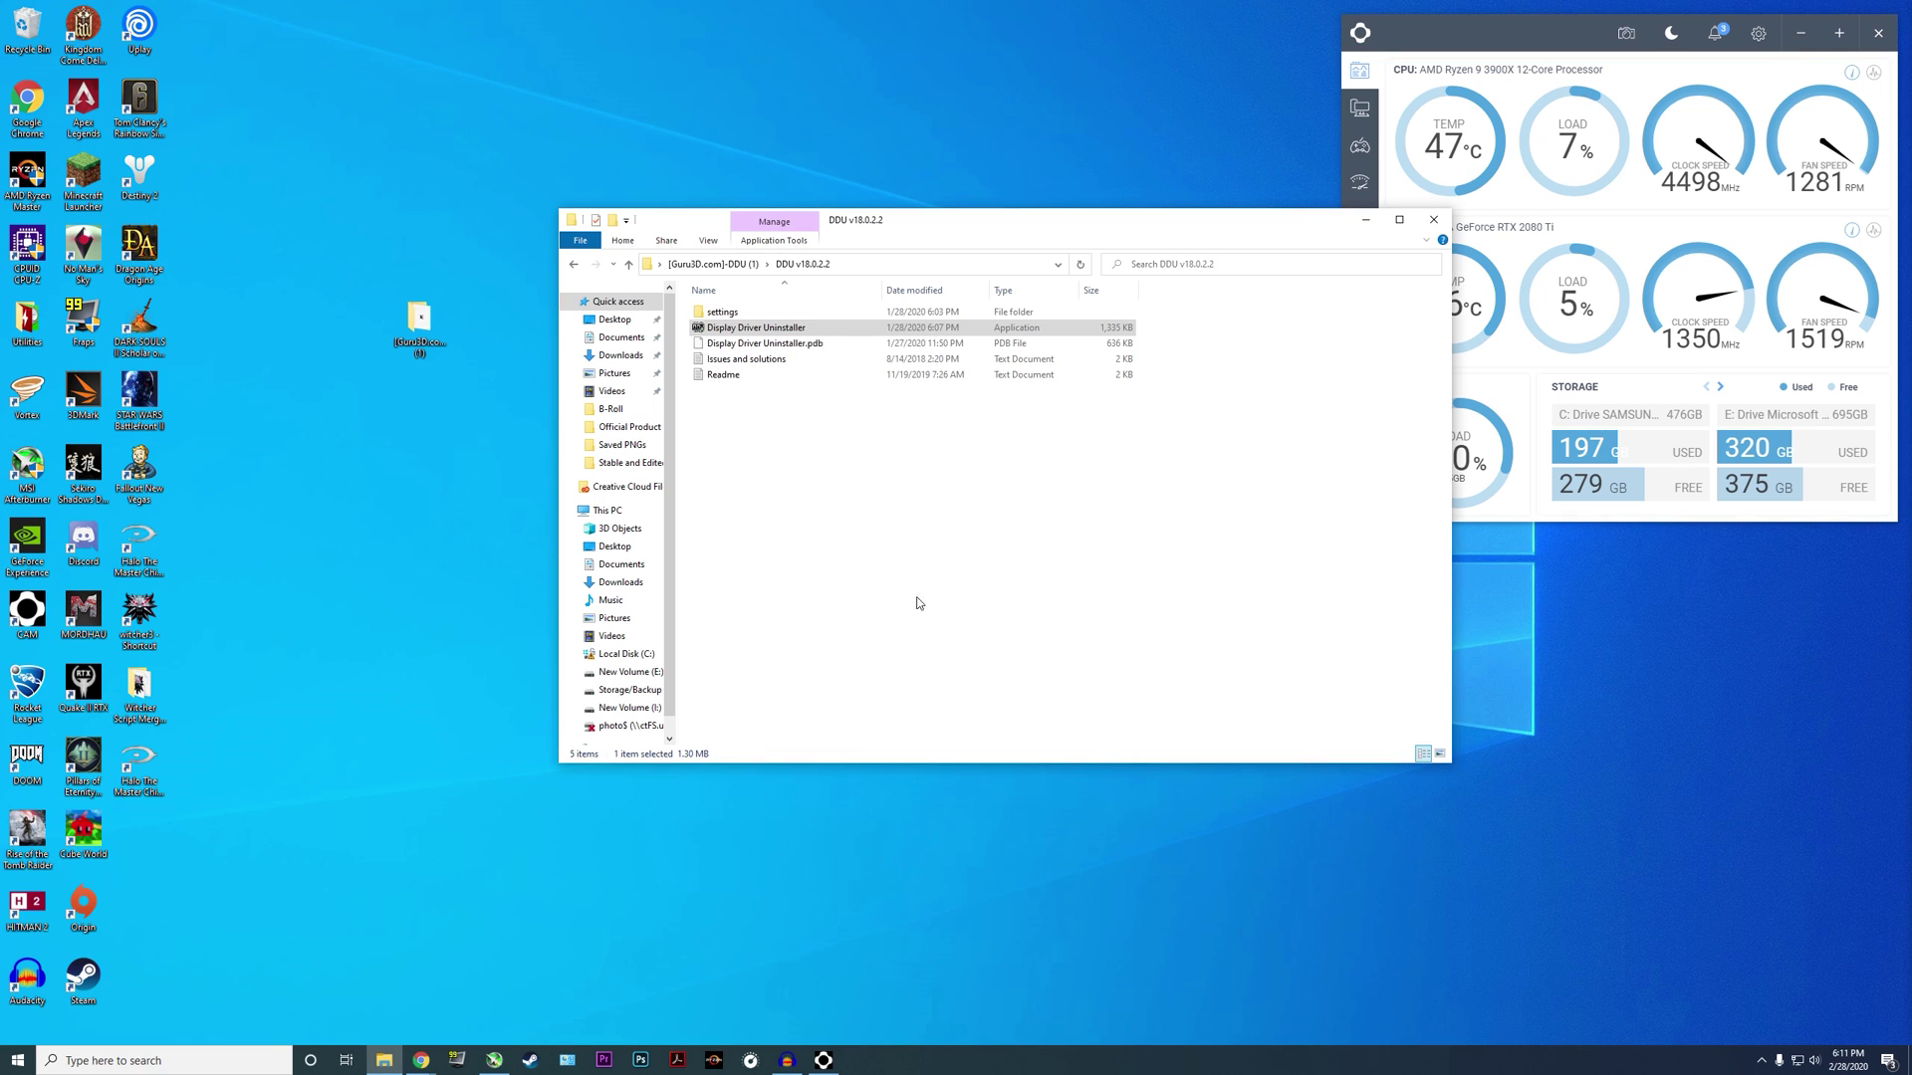
left_click_drag(1019, 505, 967, 354)
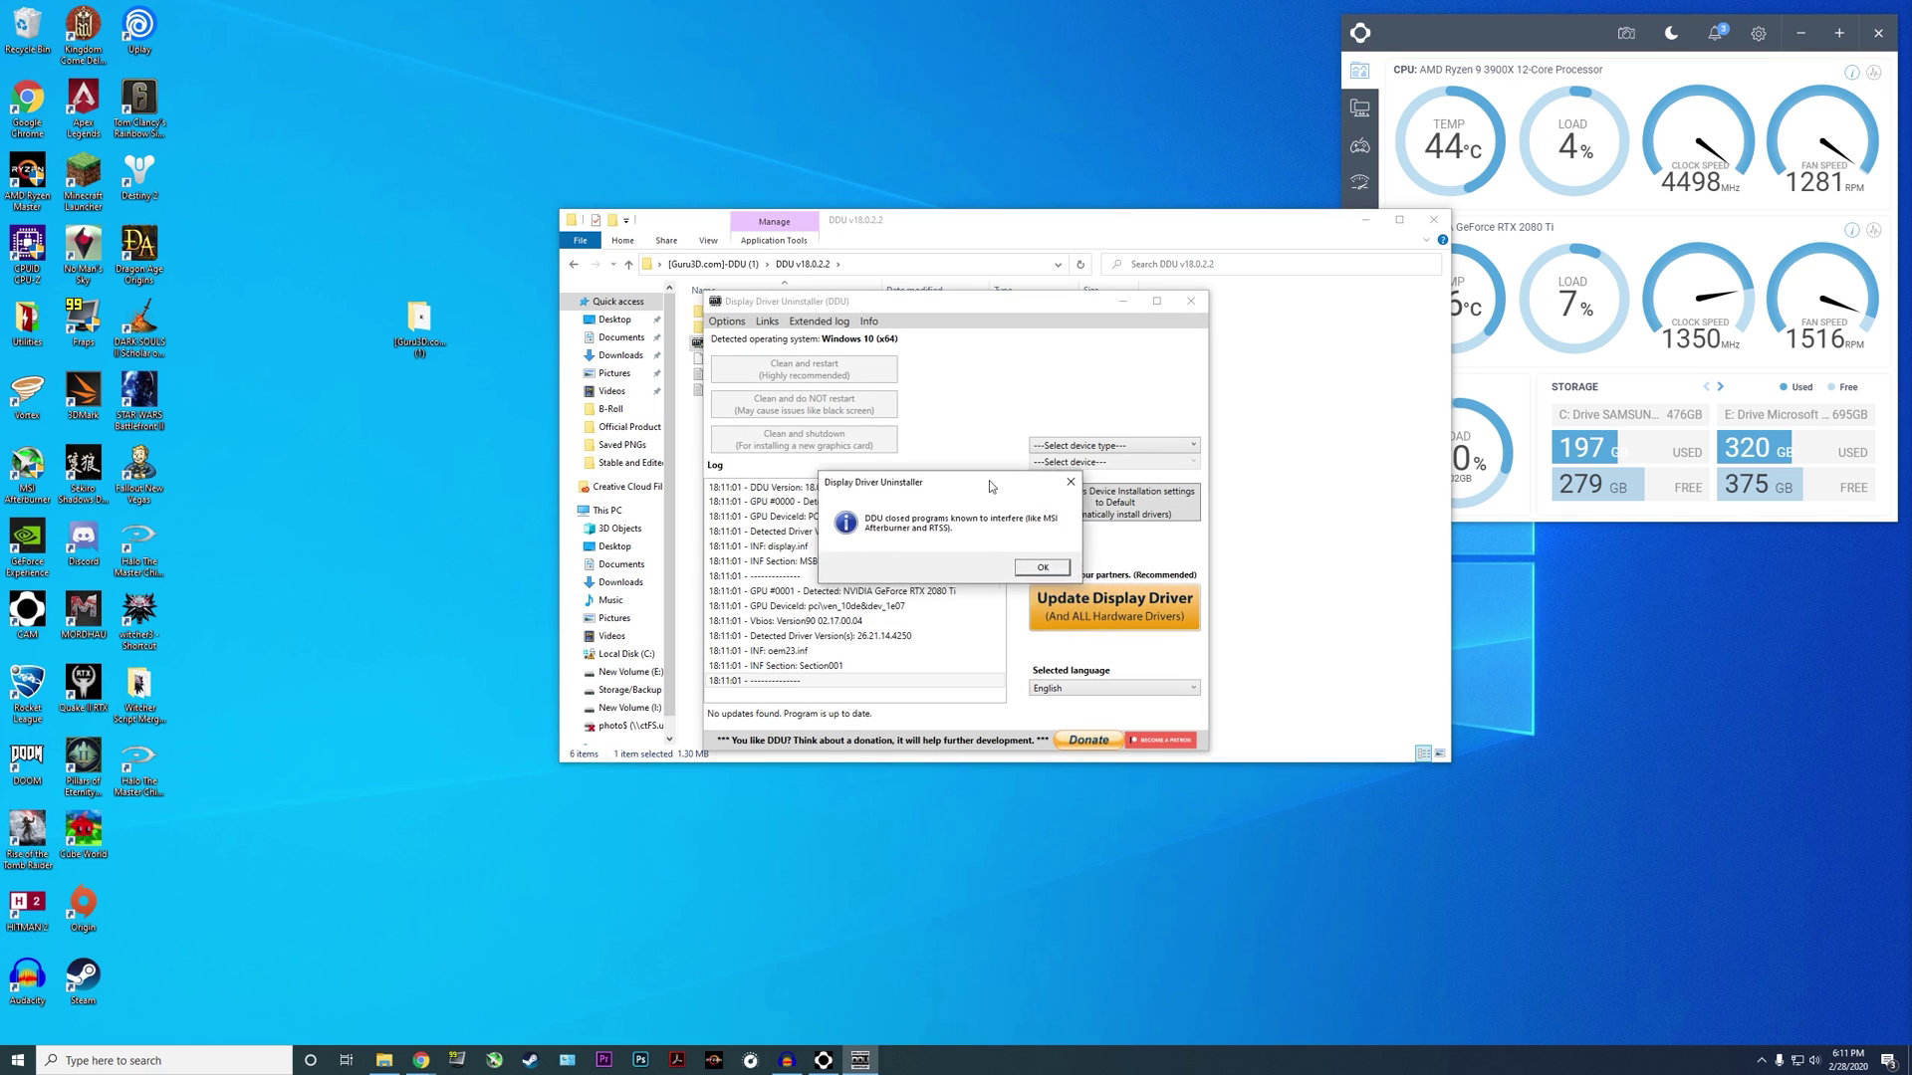
Dismiss the info message and tick Remove PhysX in DDU's Options.
left_click(1004, 425)
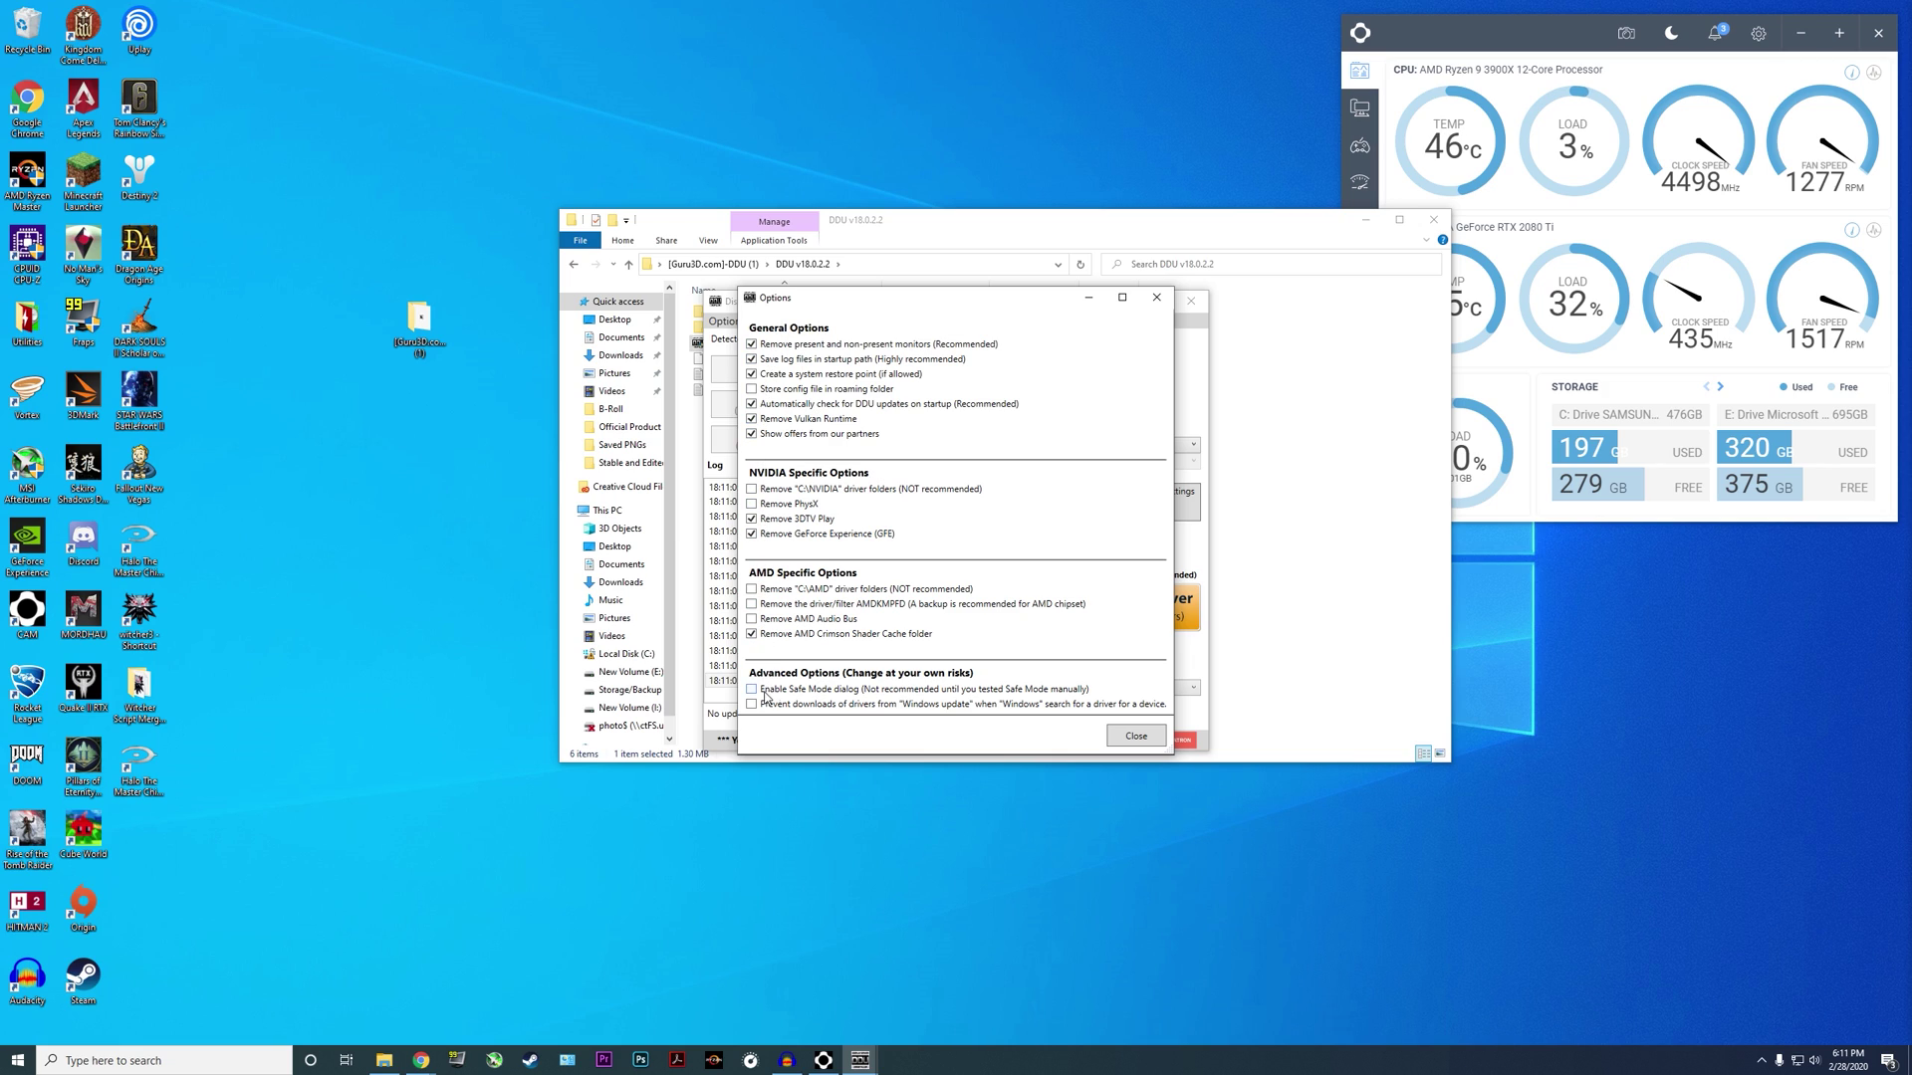
left_click(758, 509)
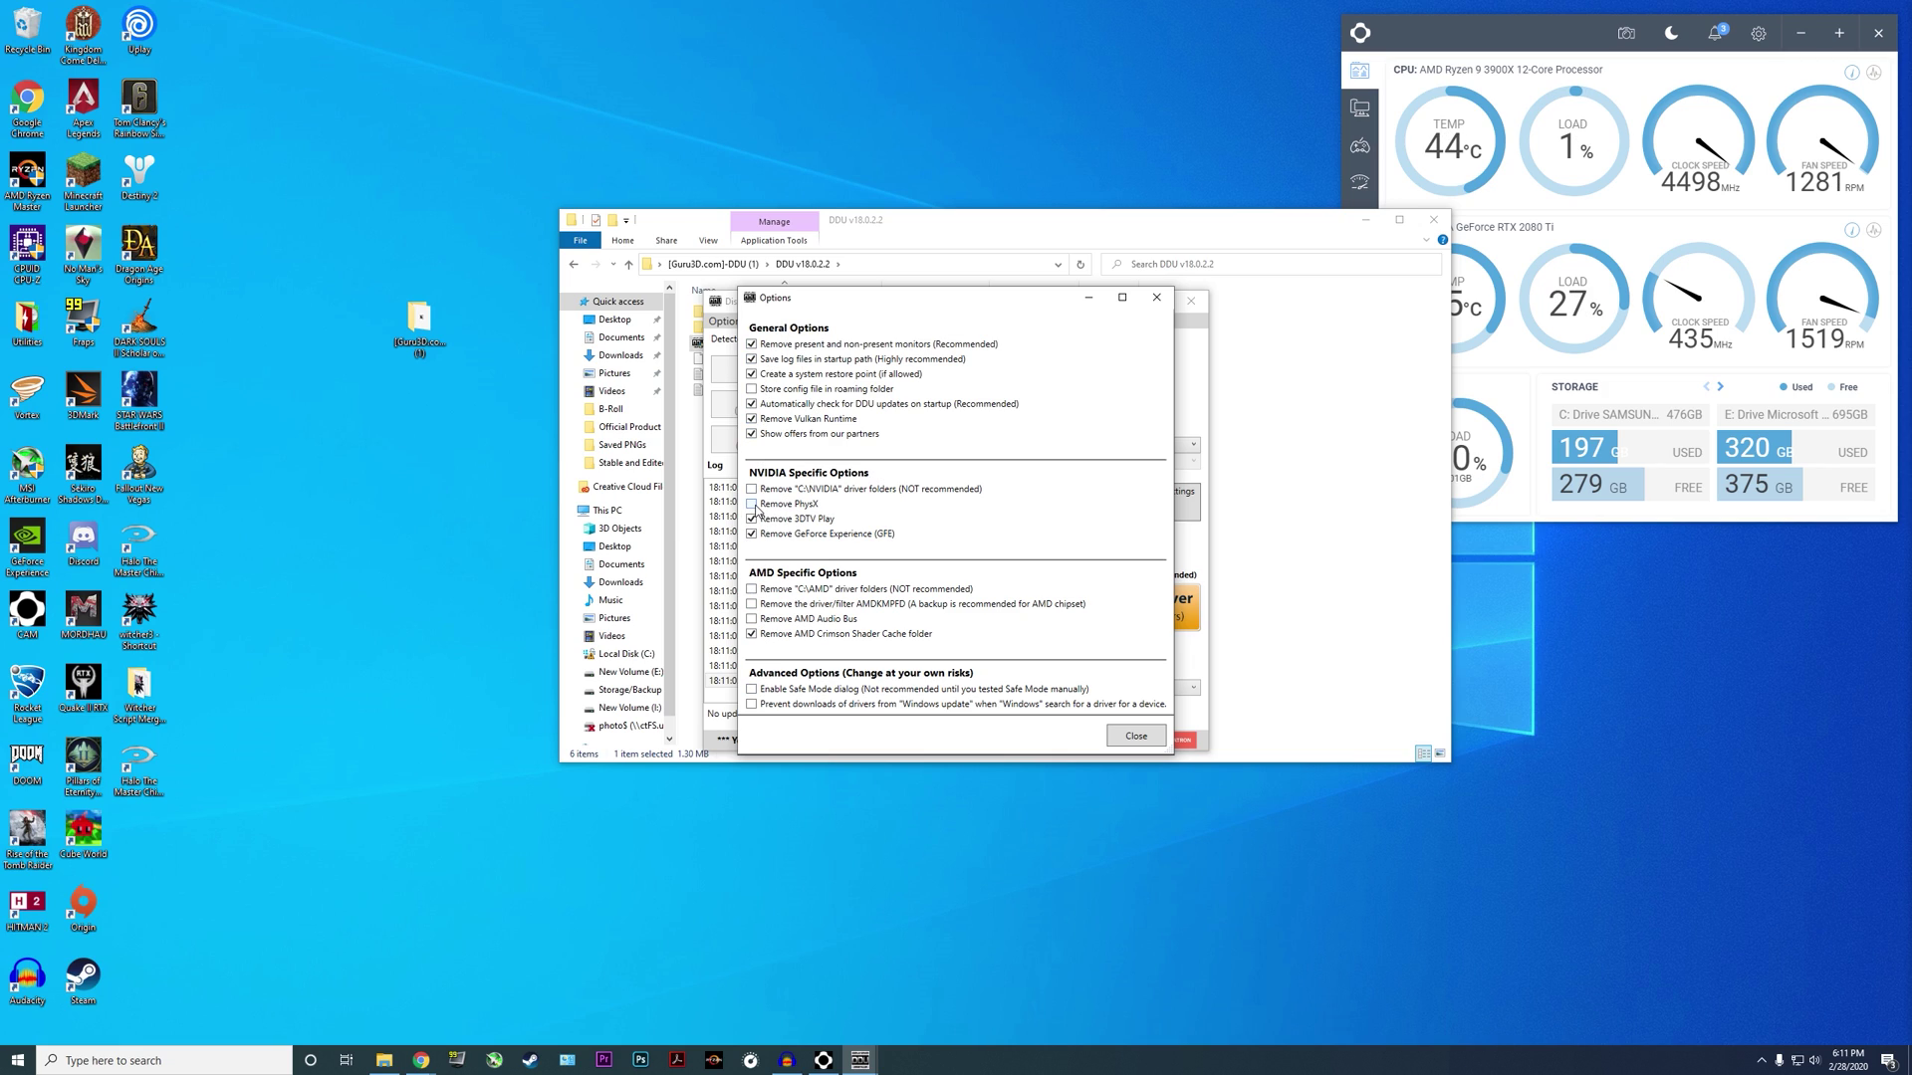
Set DDU to device type GPU and vendor NVIDIA, then close DDU and its folder.
left_click(1140, 739)
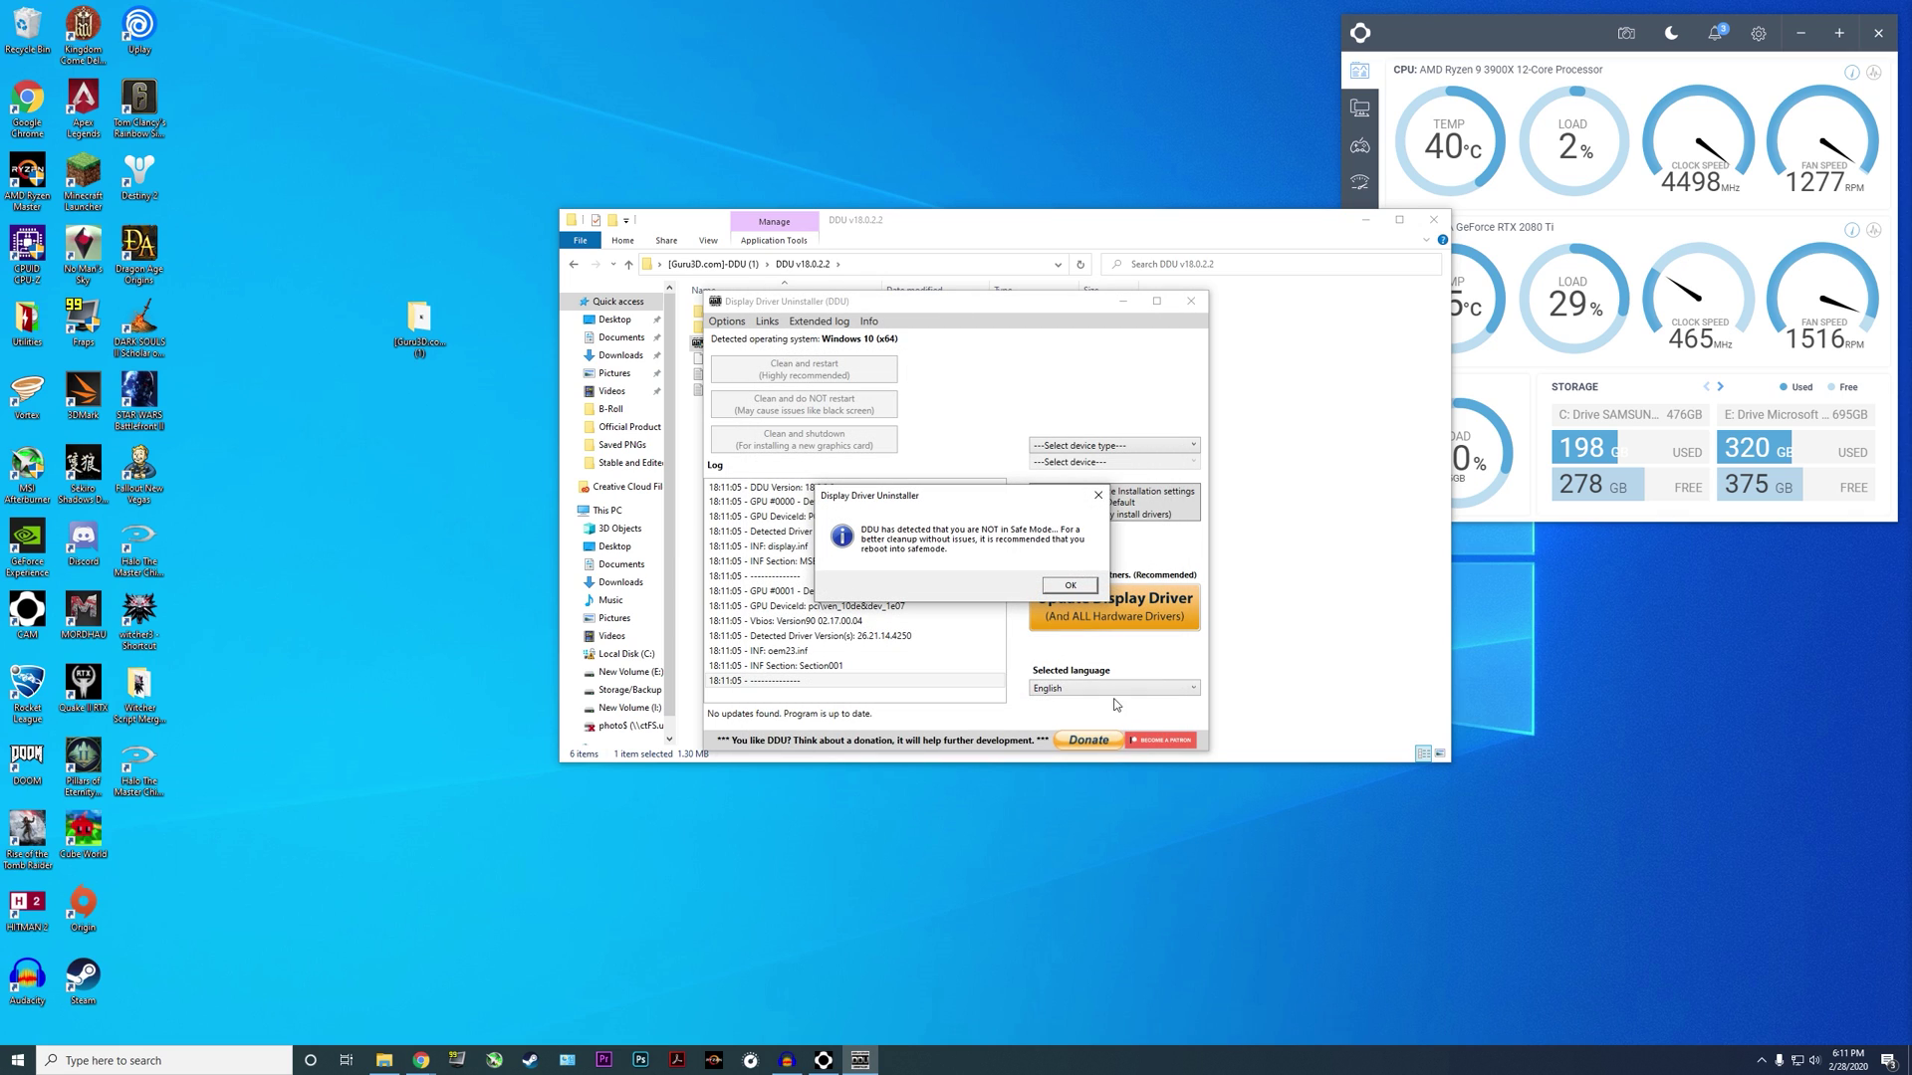
left_click(1069, 586)
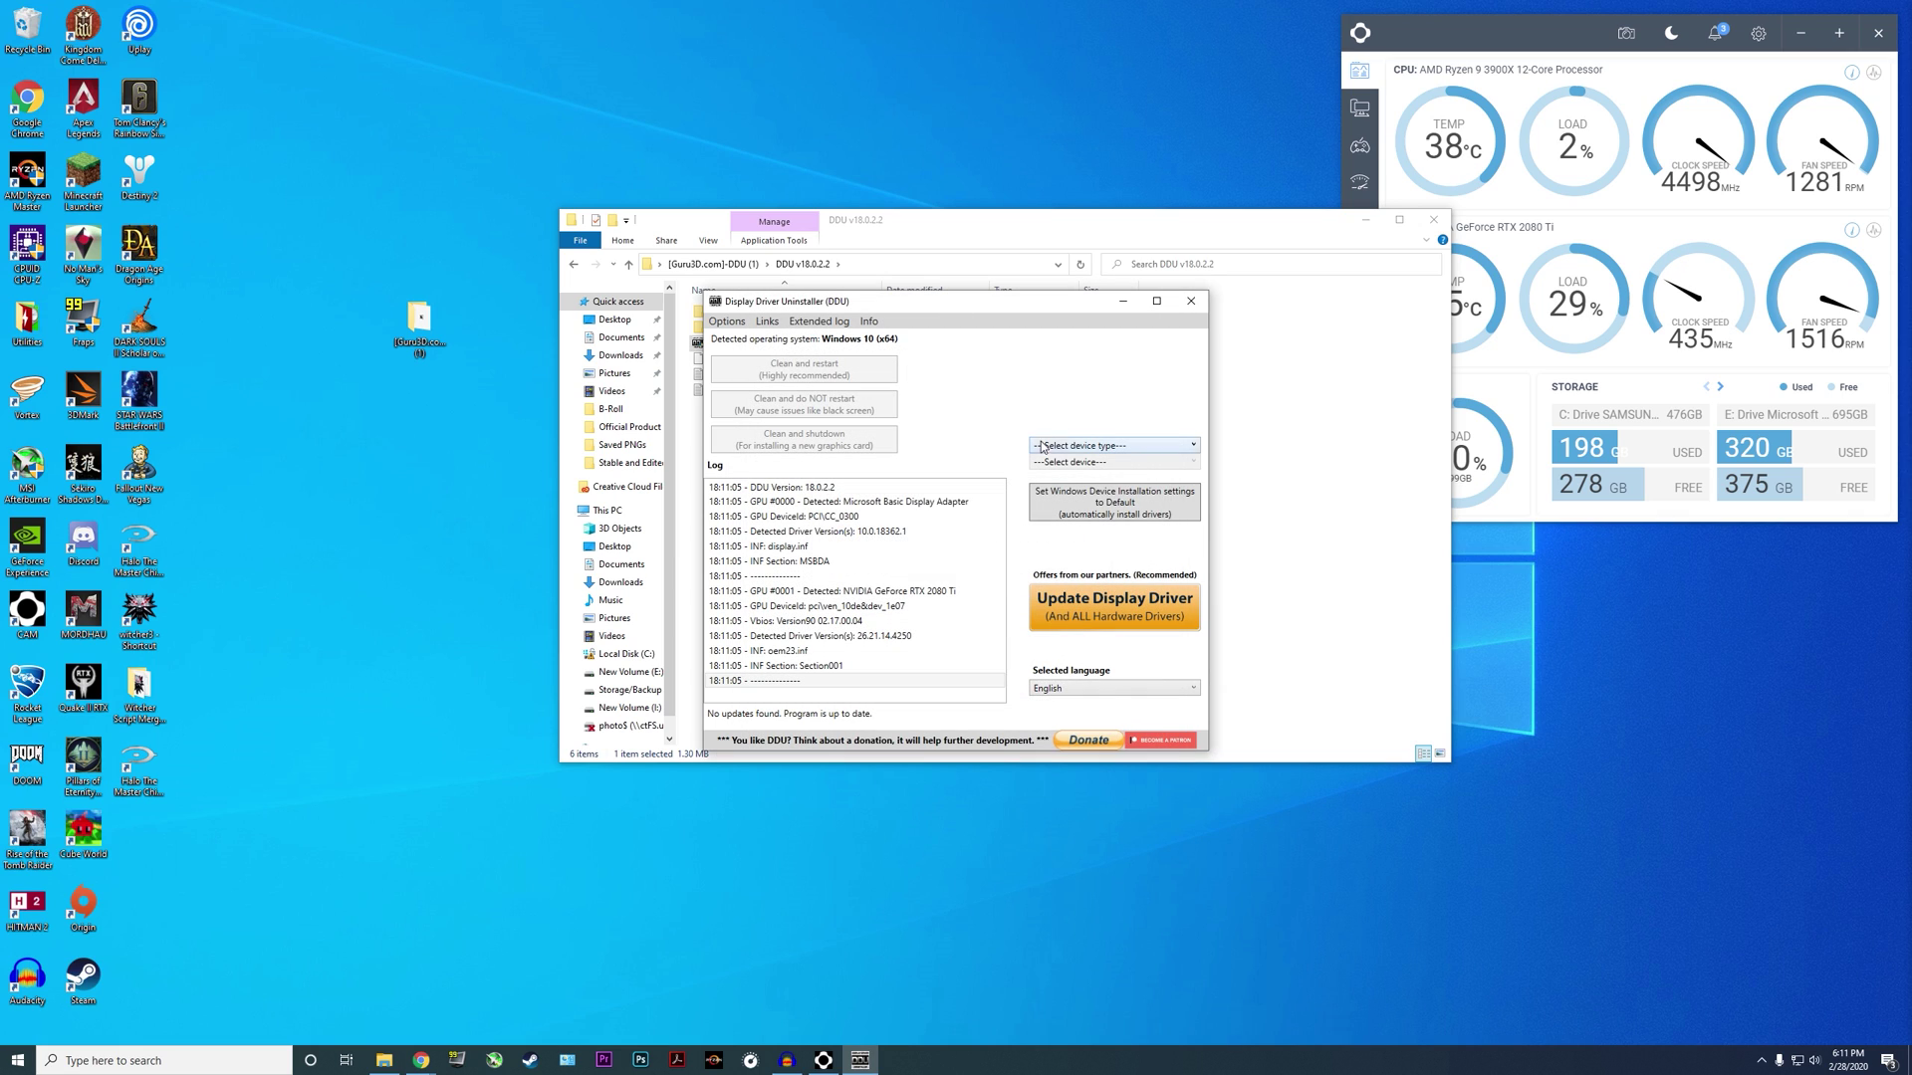
left_click(1096, 451)
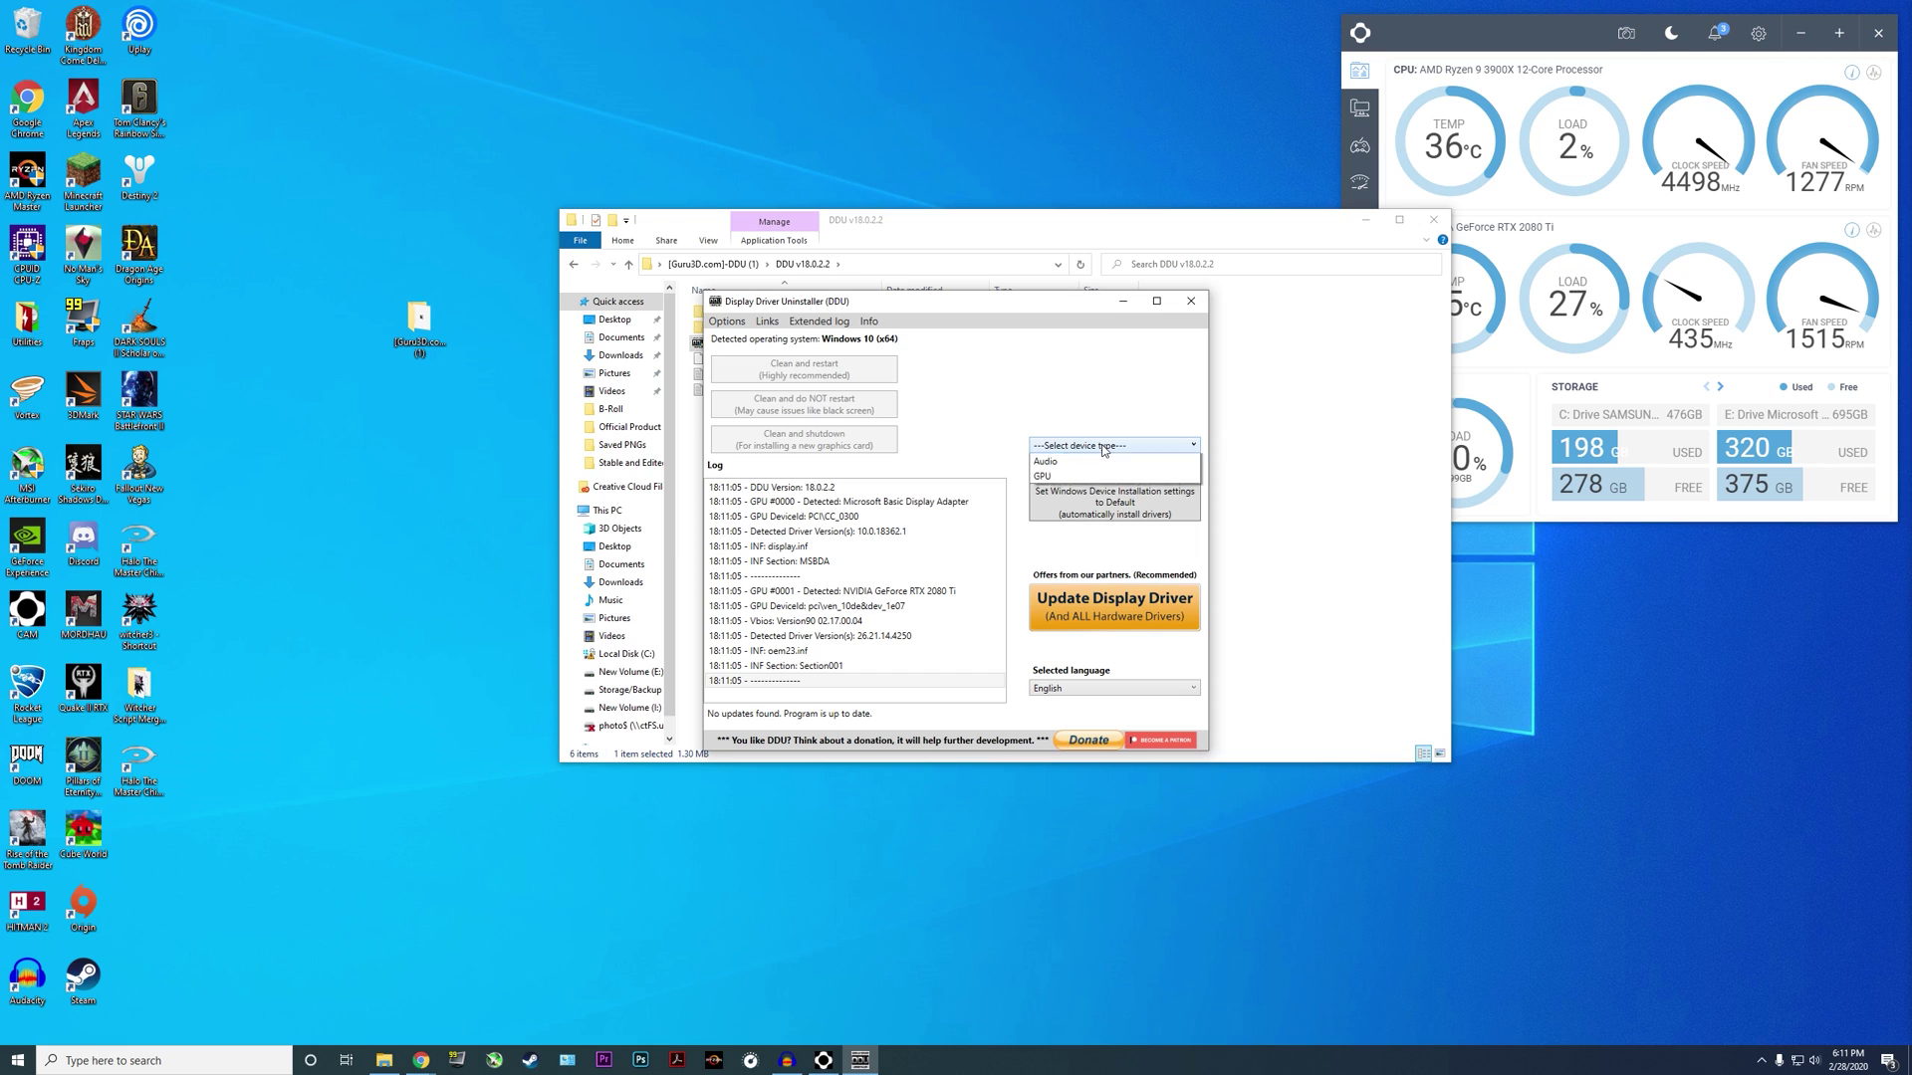
left_click(1104, 493)
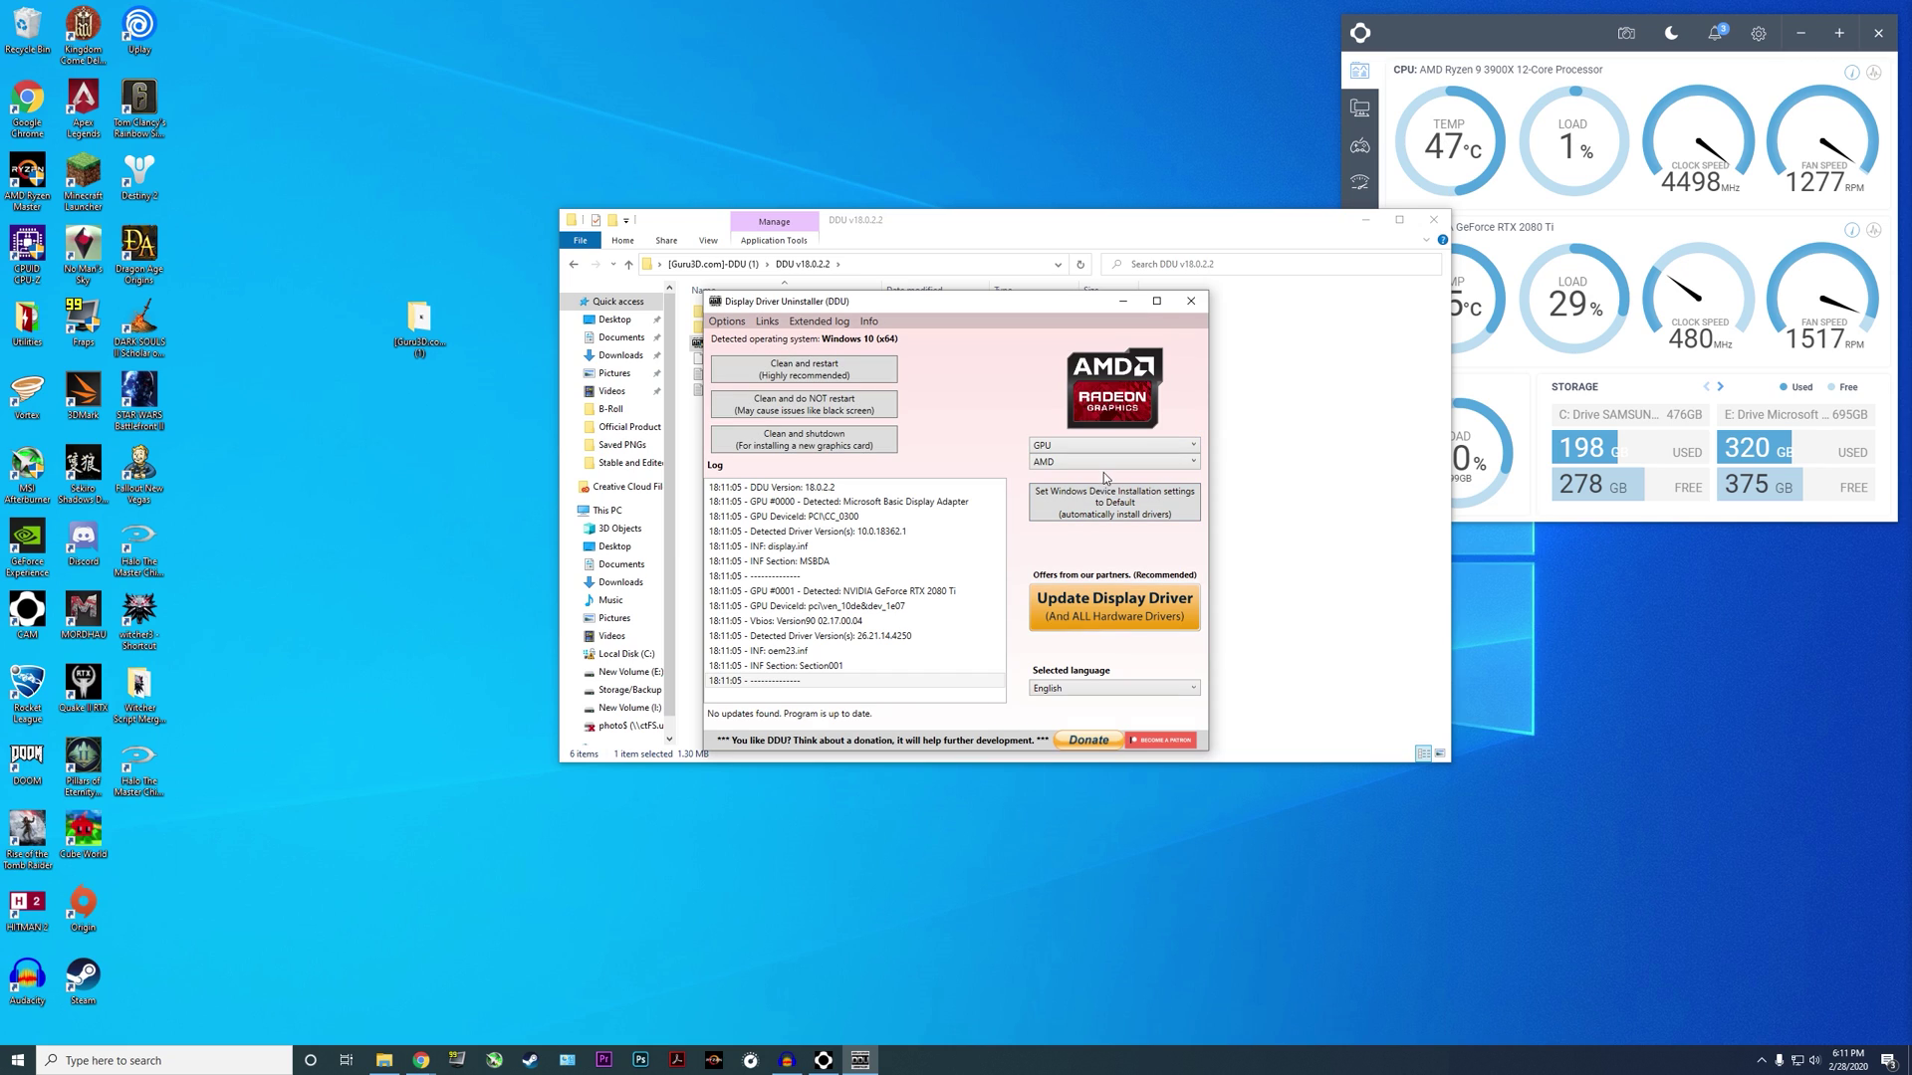
left_click(1108, 463)
left_click(1104, 506)
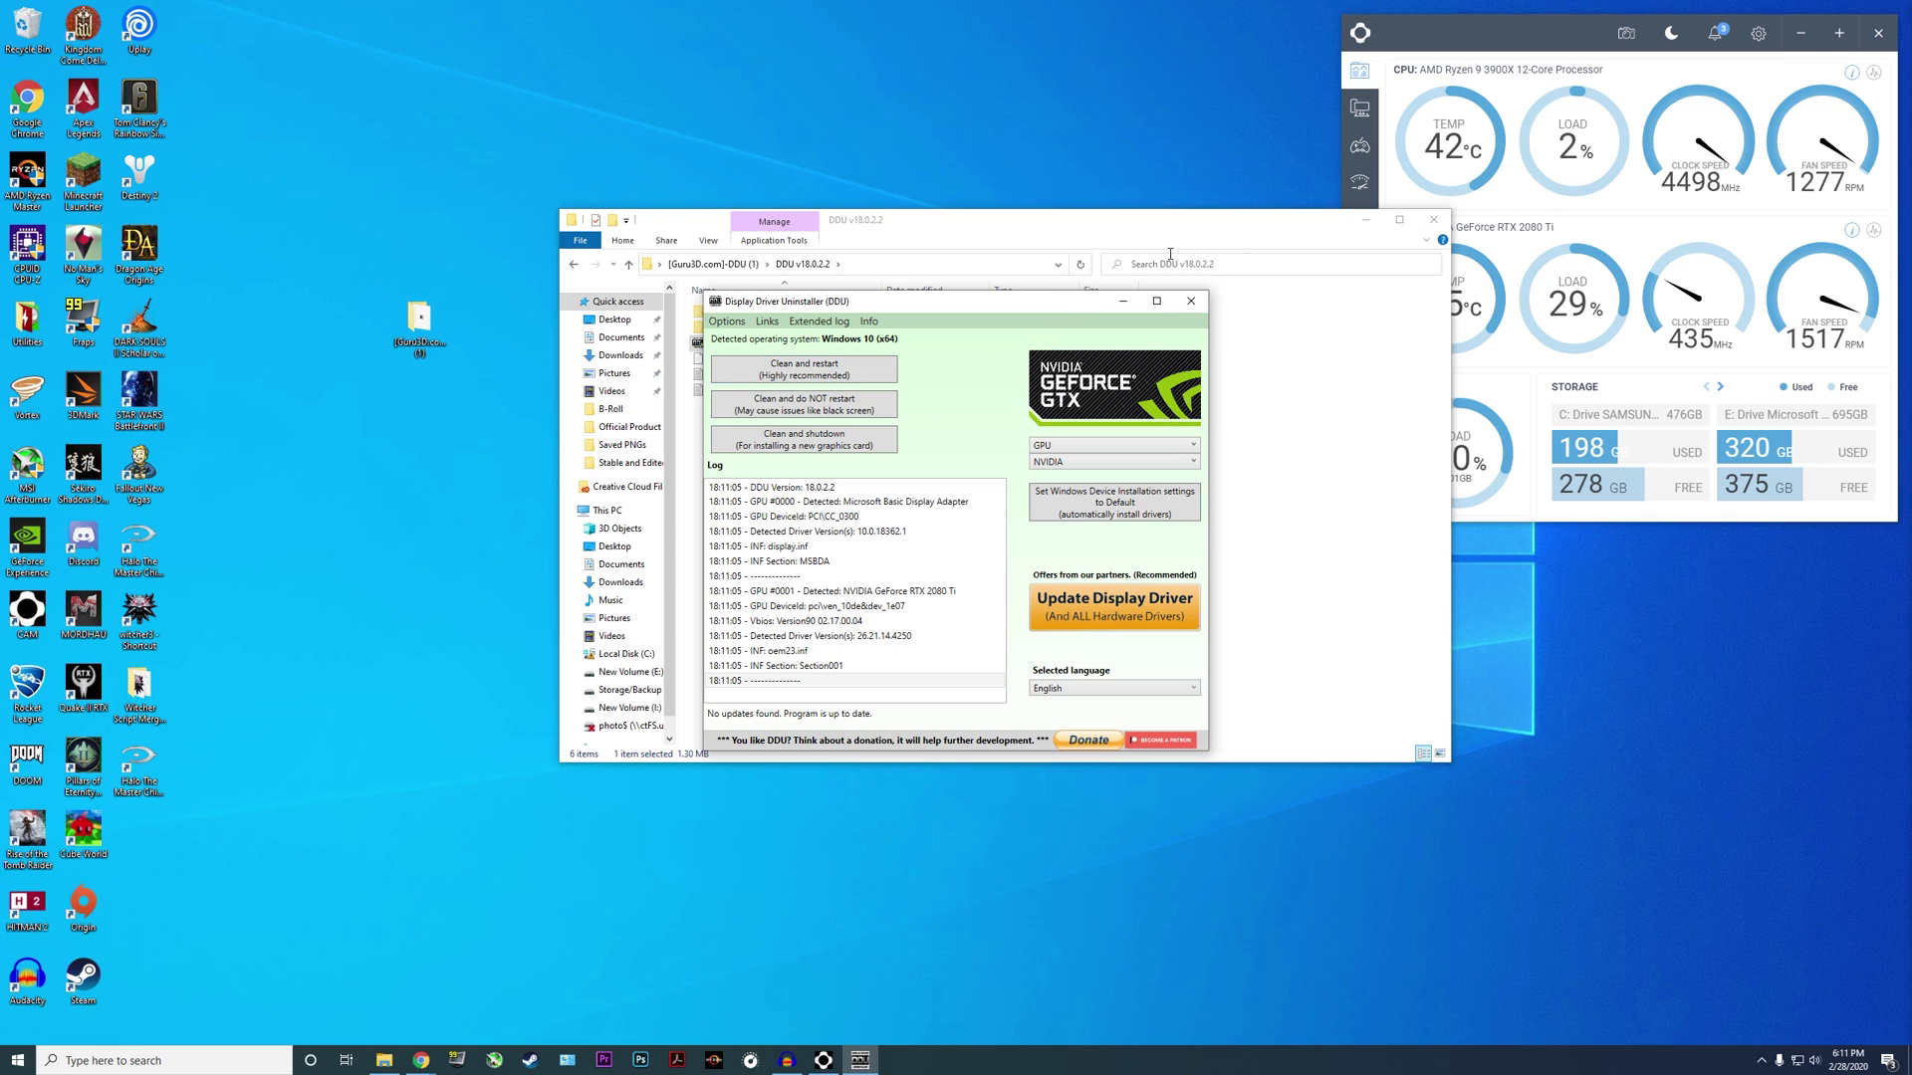
left_click(1191, 300)
left_click(1436, 221)
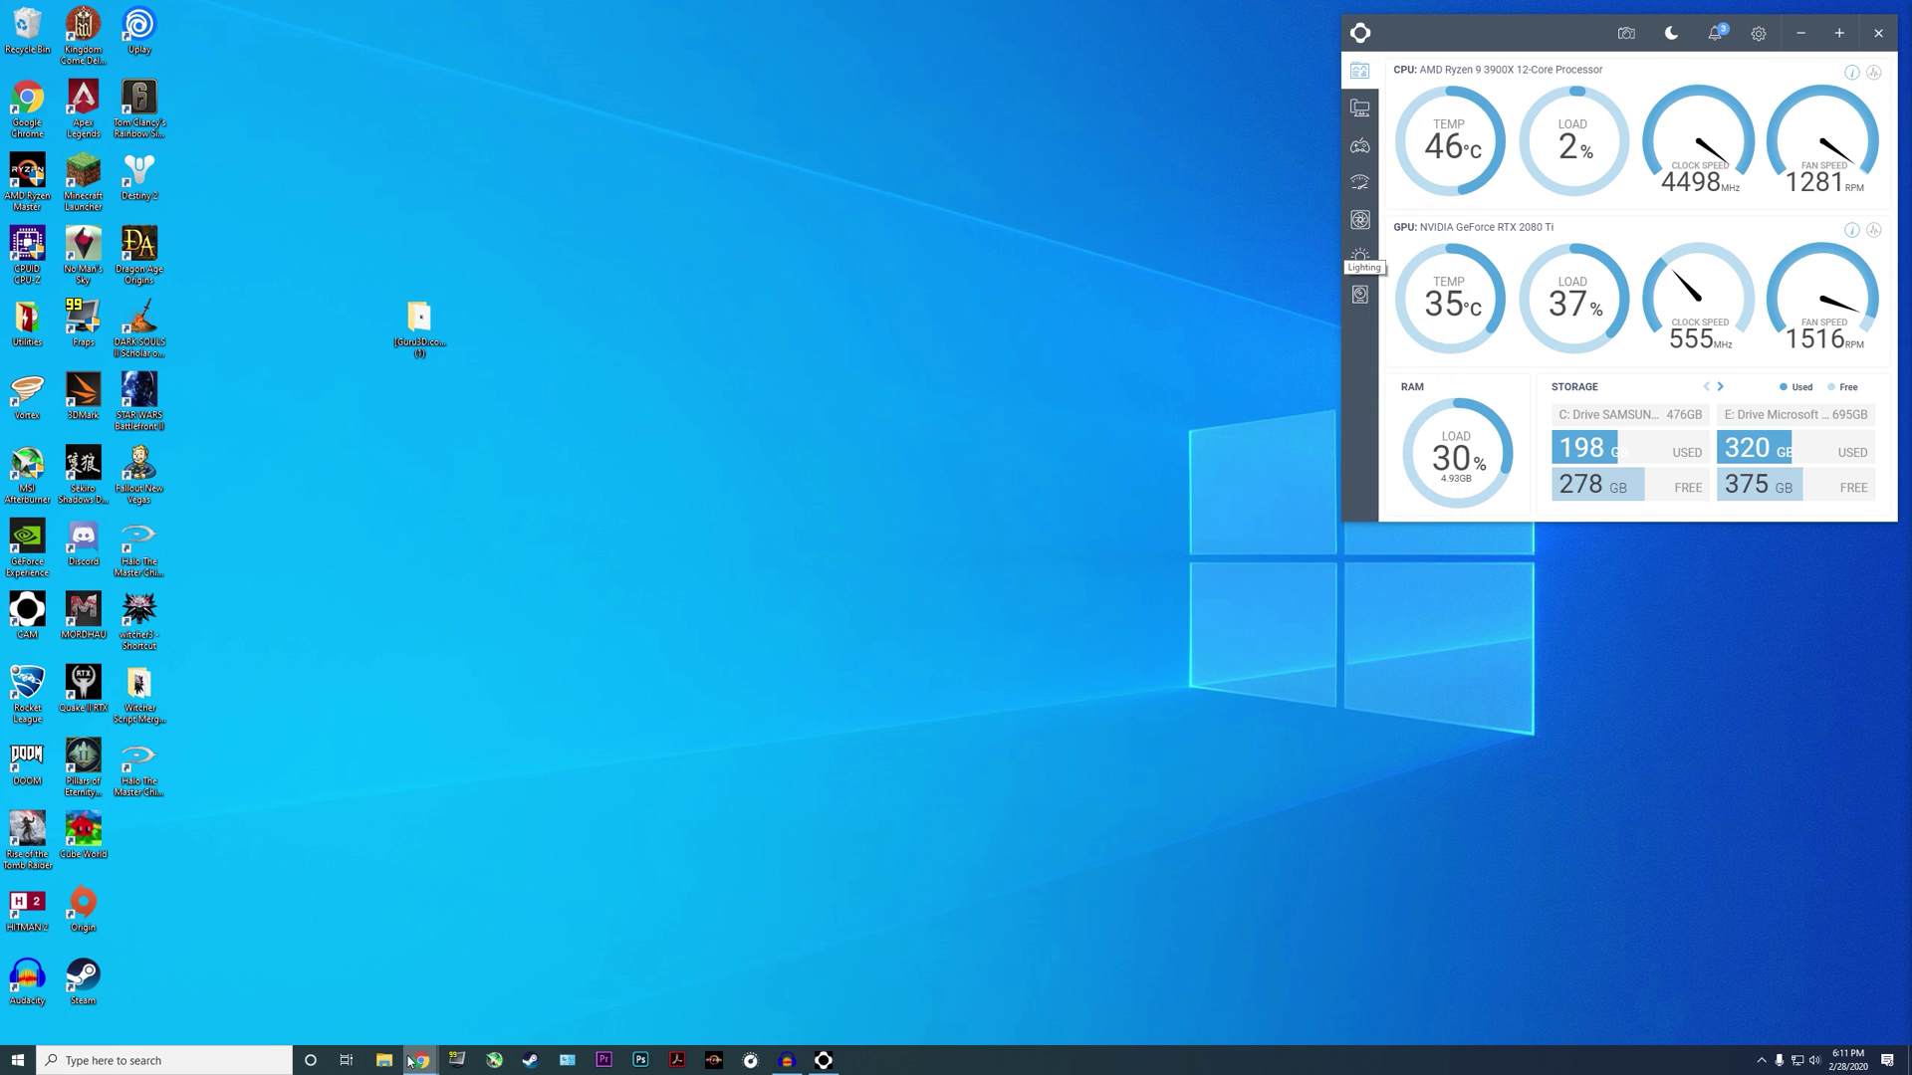
Run the 442.50 driver installer from the Downloads folder in File Explorer.
left_click(386, 1061)
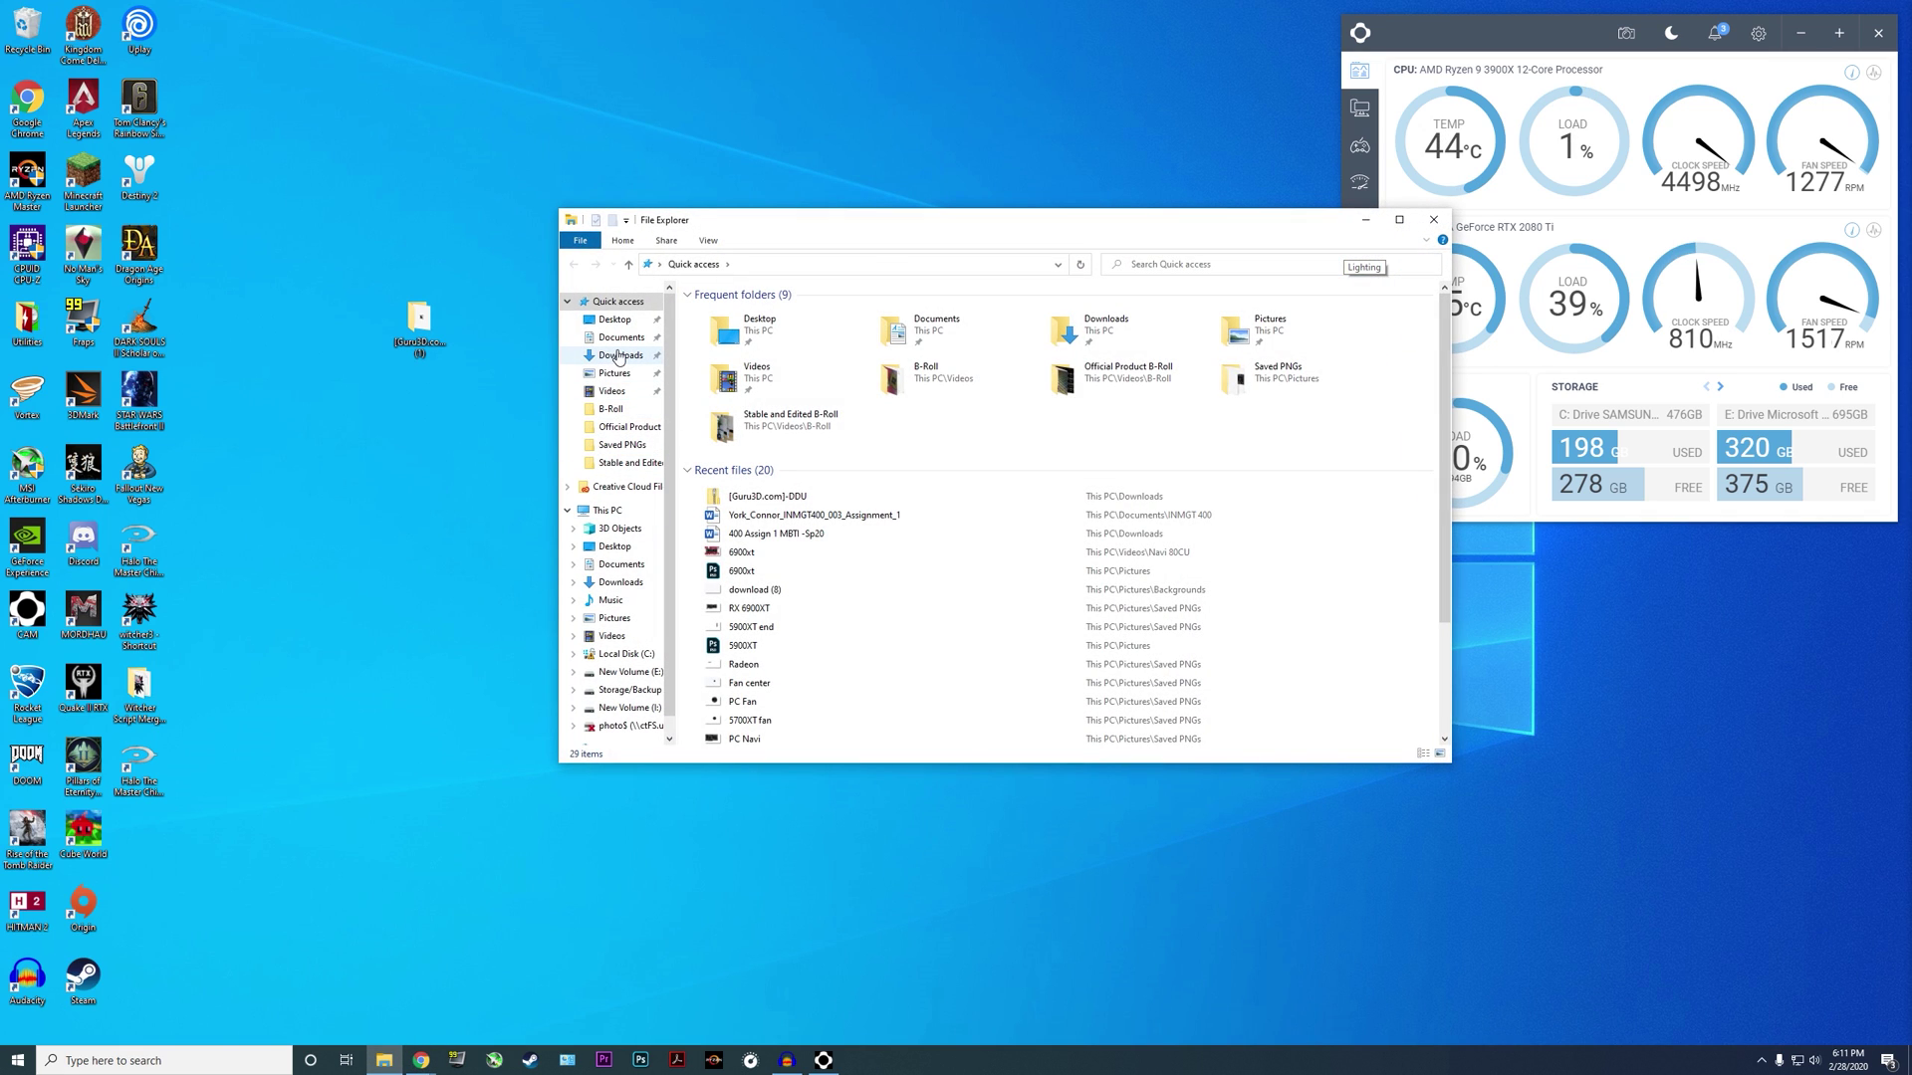
left_click(619, 353)
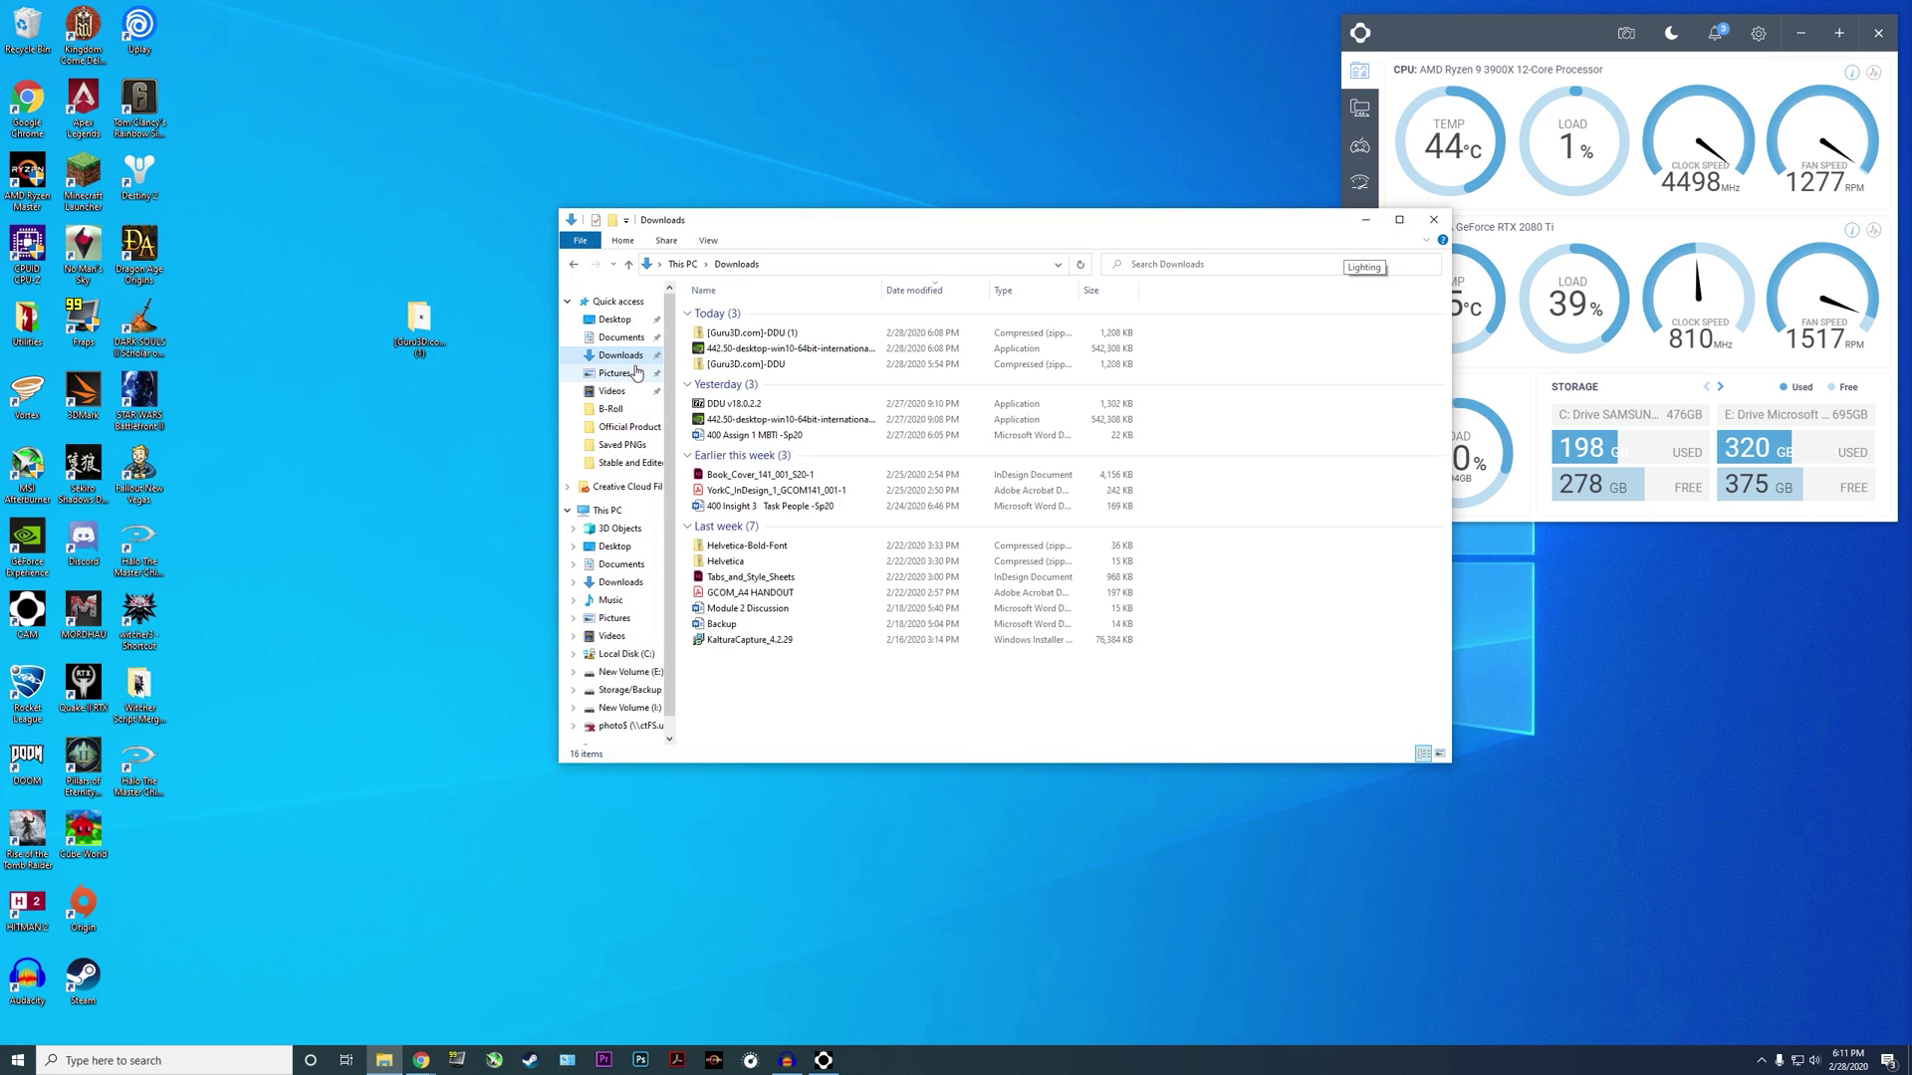
double_click(780, 350)
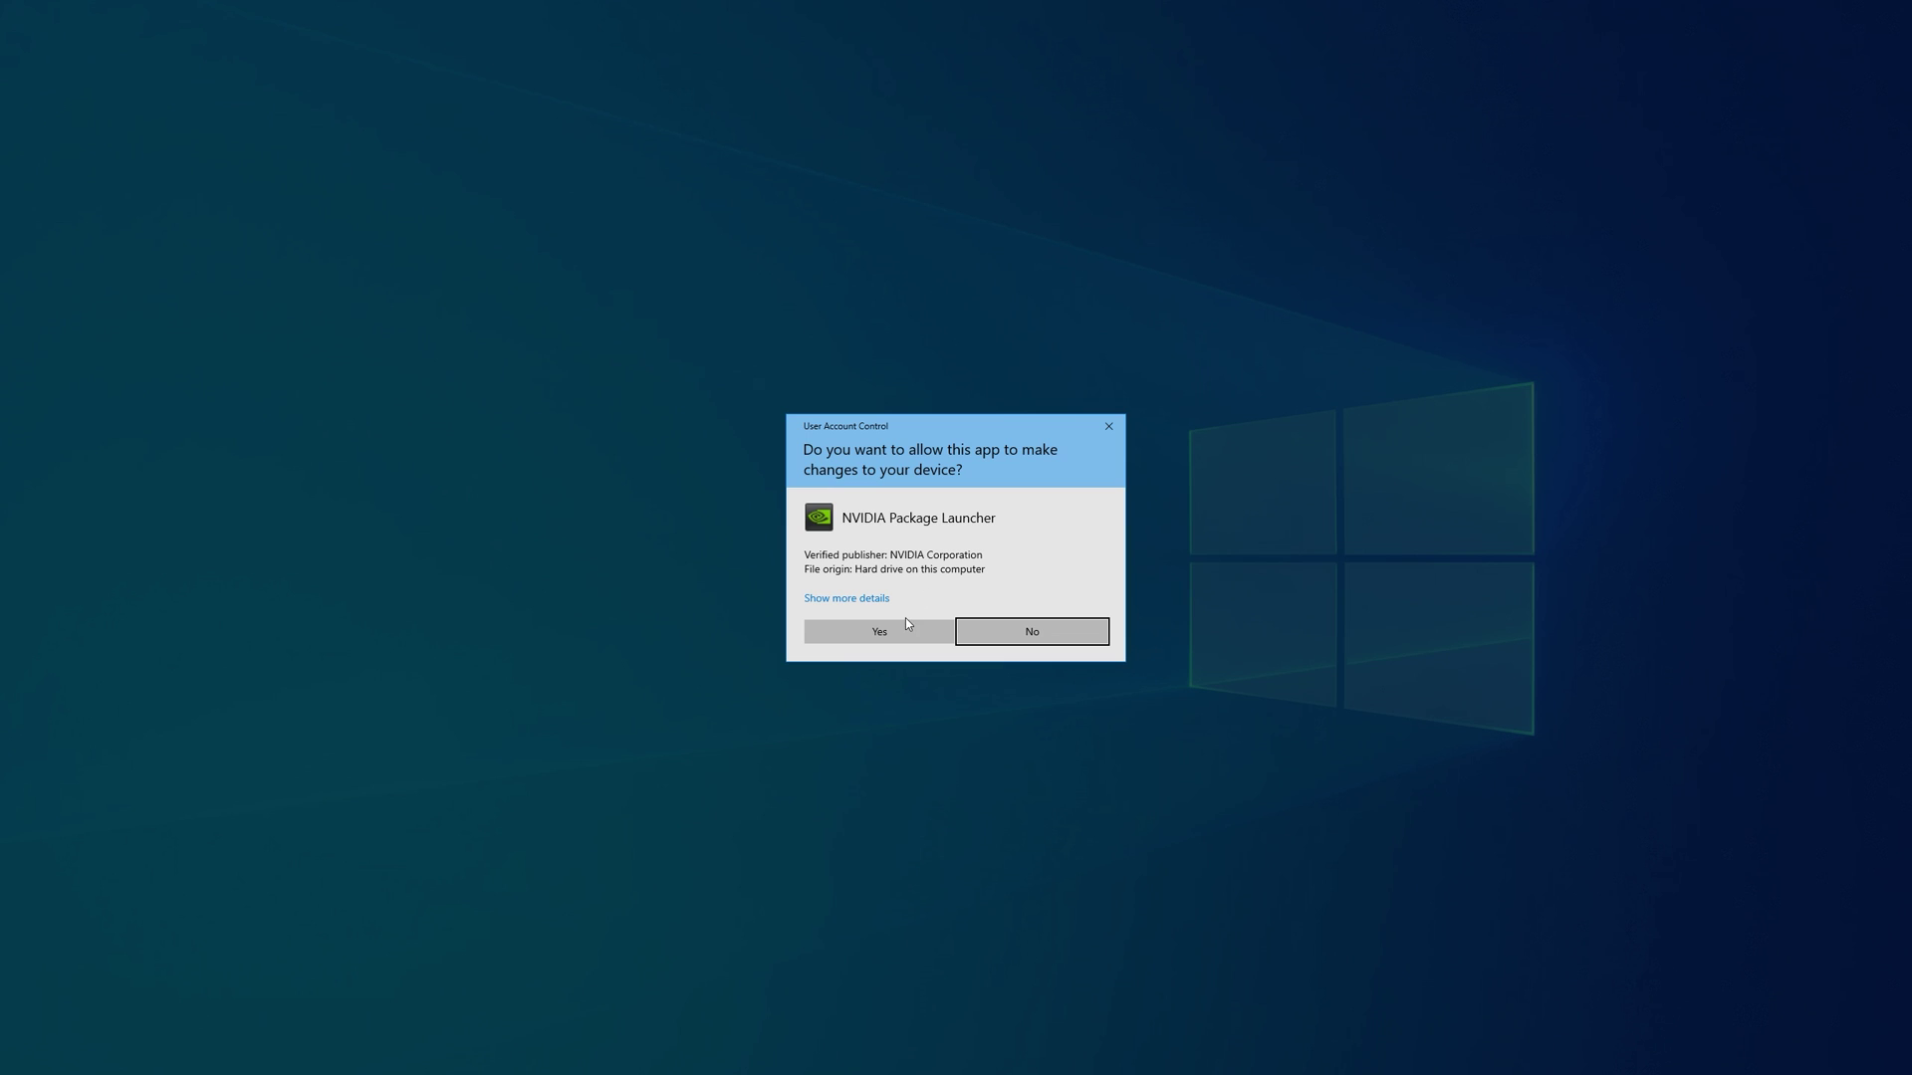
Allow the UAC prompt and extract the 442.50 installer files to the default folder.
left_click(905, 621)
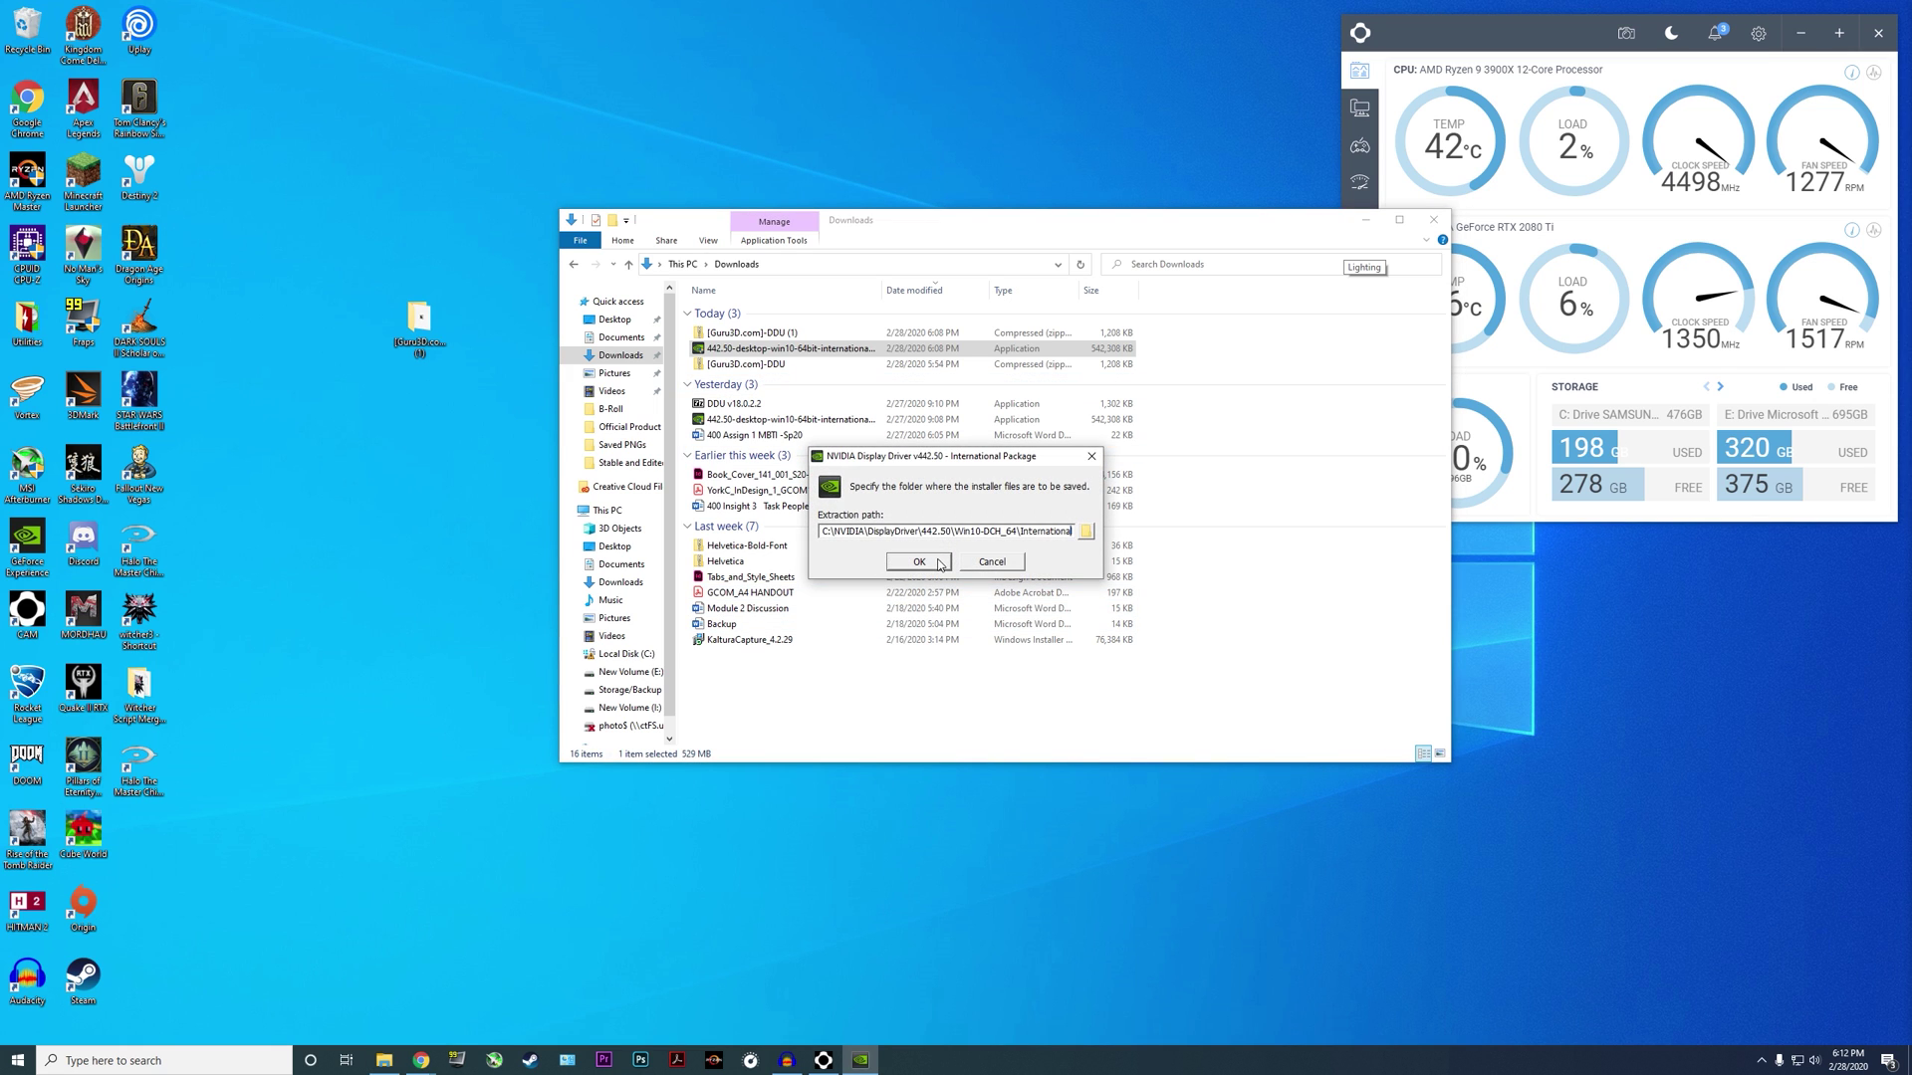
left_click(920, 563)
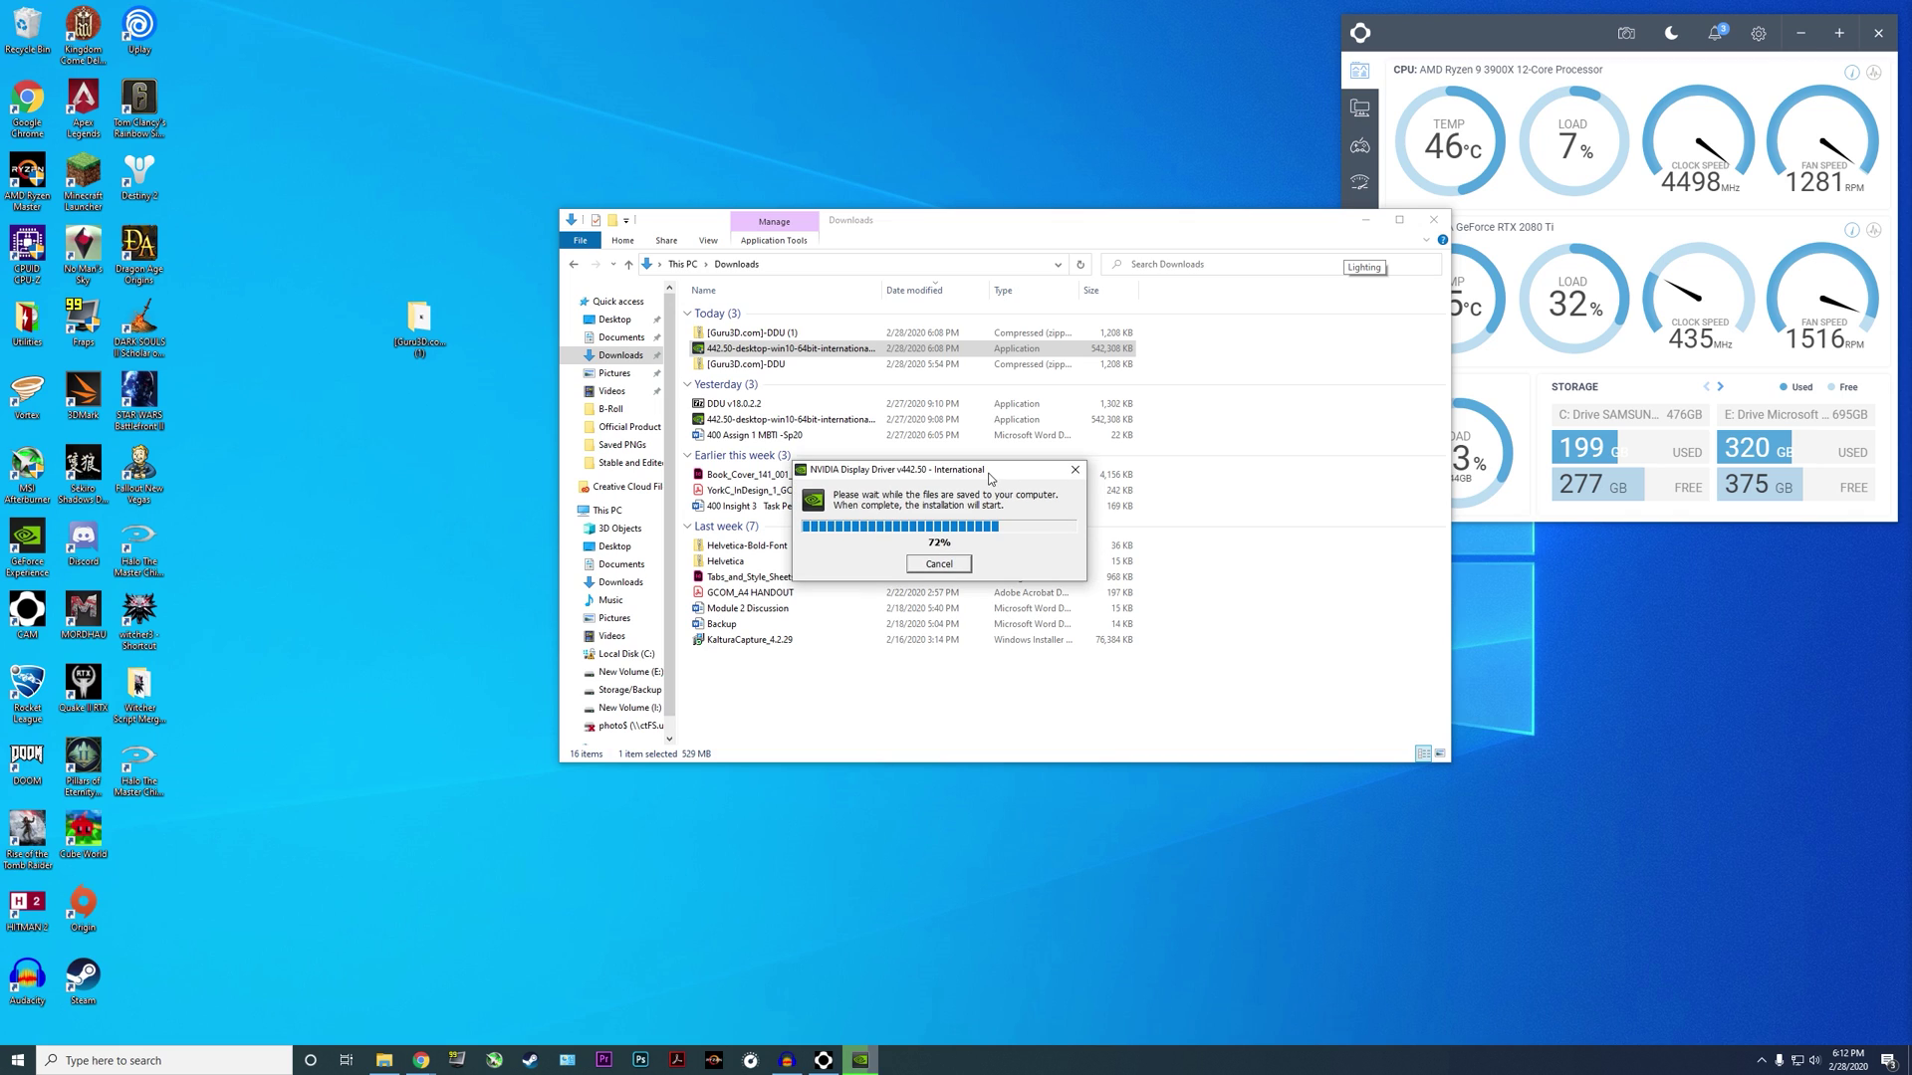
mouse_move(1006, 470)
left_mouse_down()
mouse_move(1616, 583)
mouse_move(992, 445)
left_mouse_up()
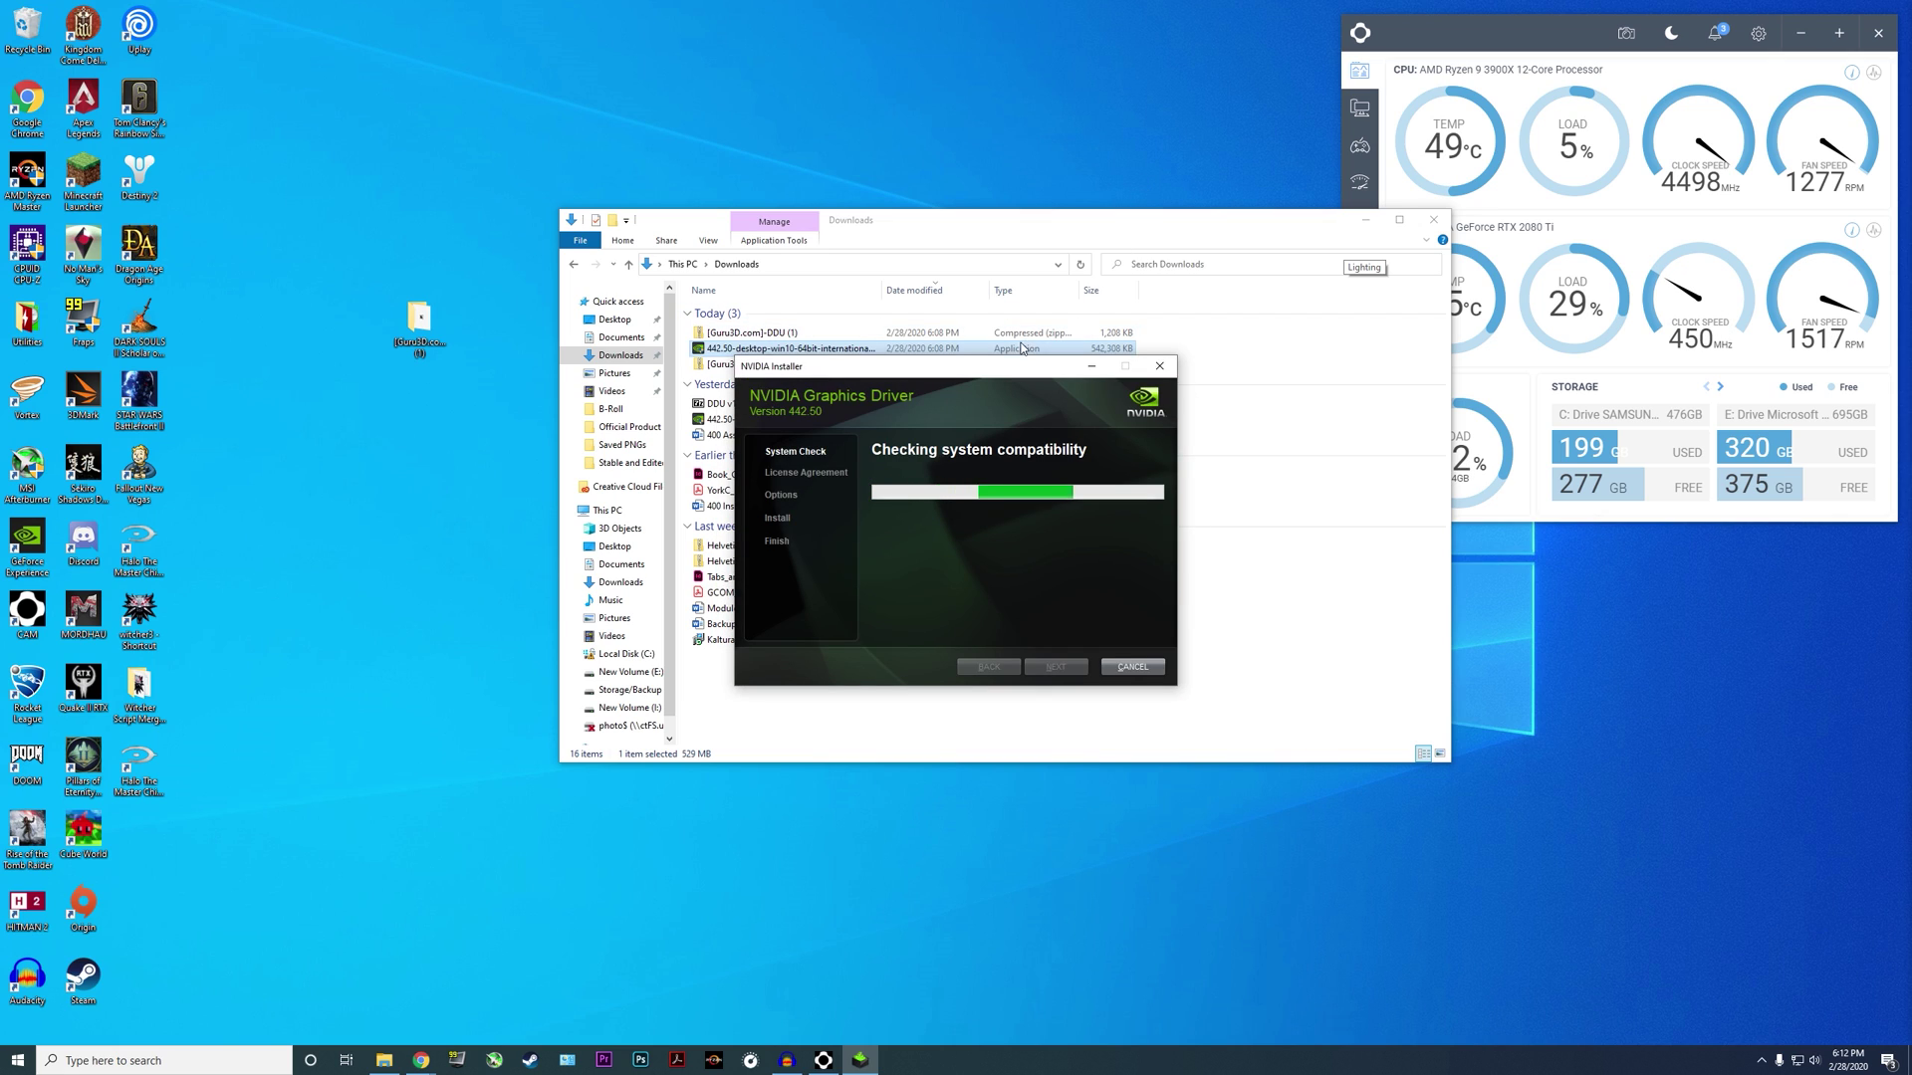
Move the NVIDIA installer and Downloads windows aside while the compatibility check finishes.
left_click_drag(1015, 374, 1004, 228)
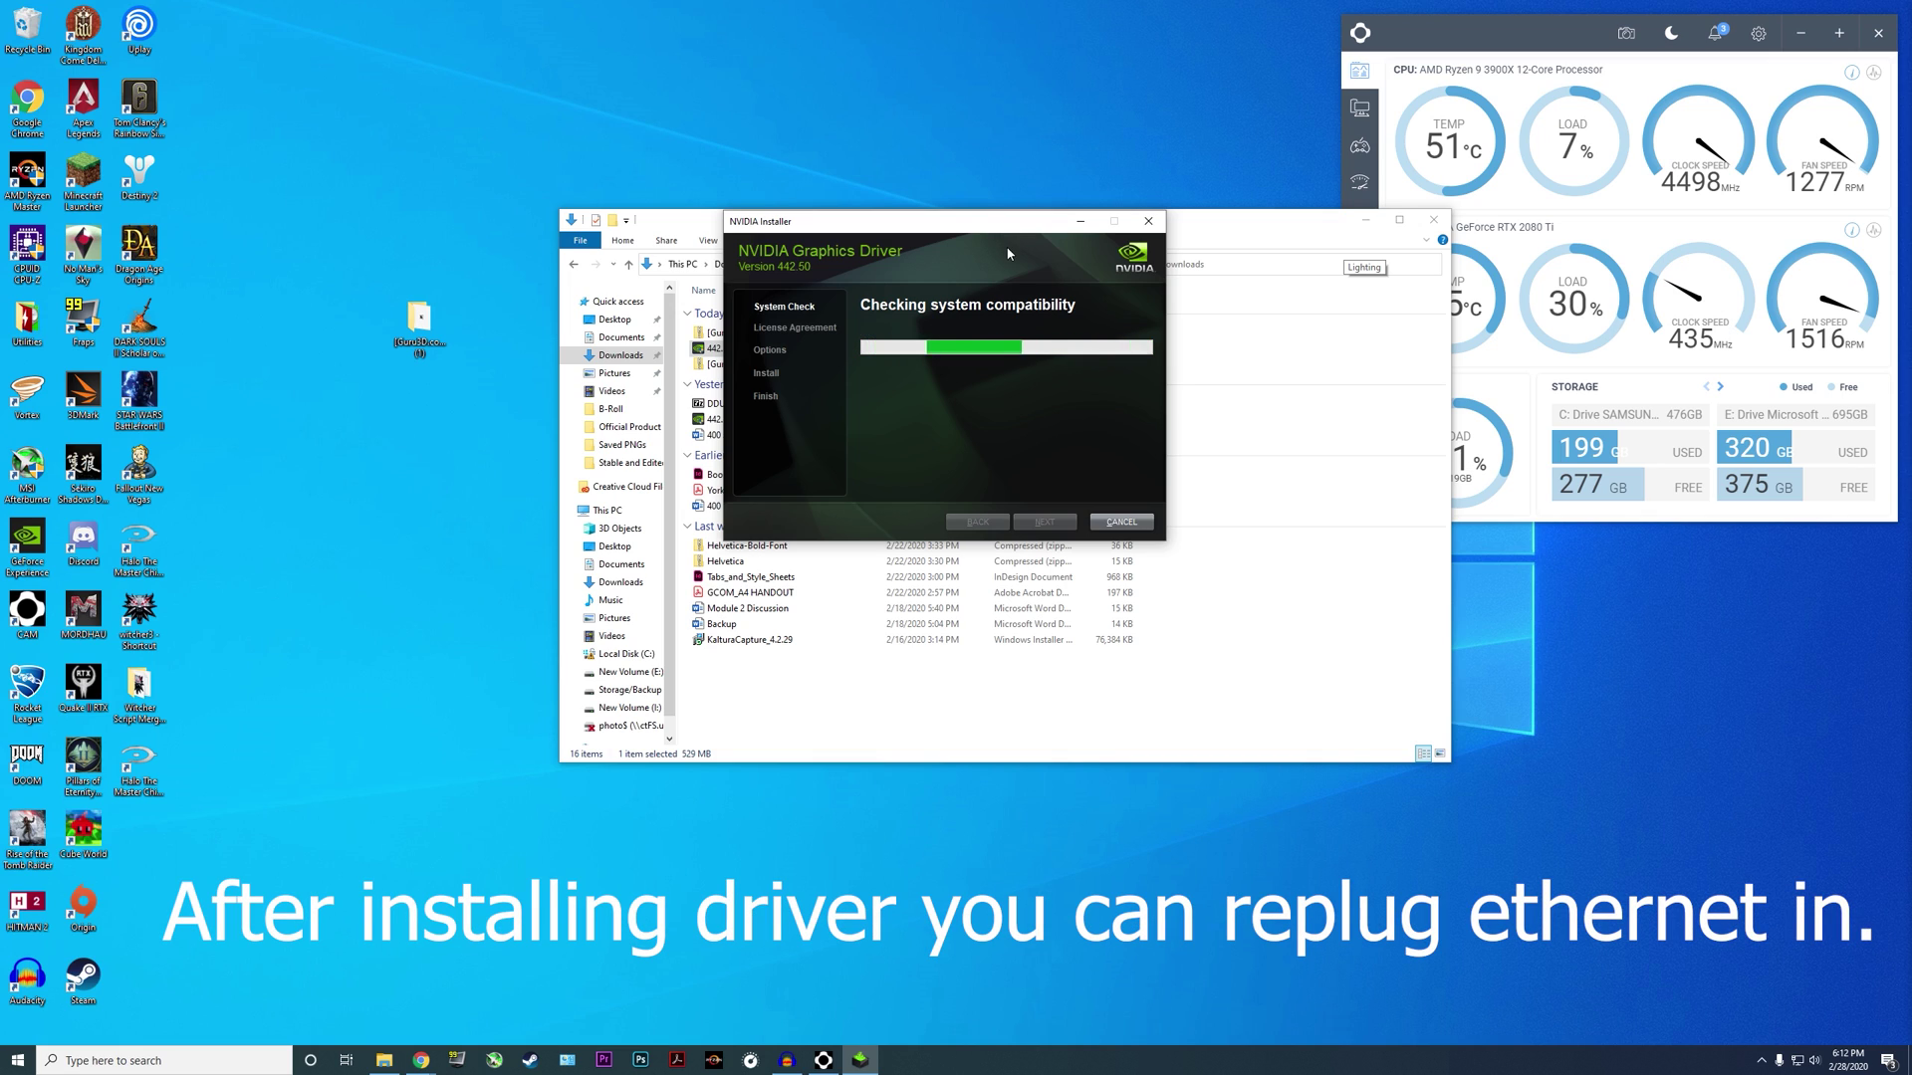
mouse_move(1004, 229)
left_mouse_down()
mouse_move(1005, 319)
mouse_move(1081, 337)
left_mouse_up()
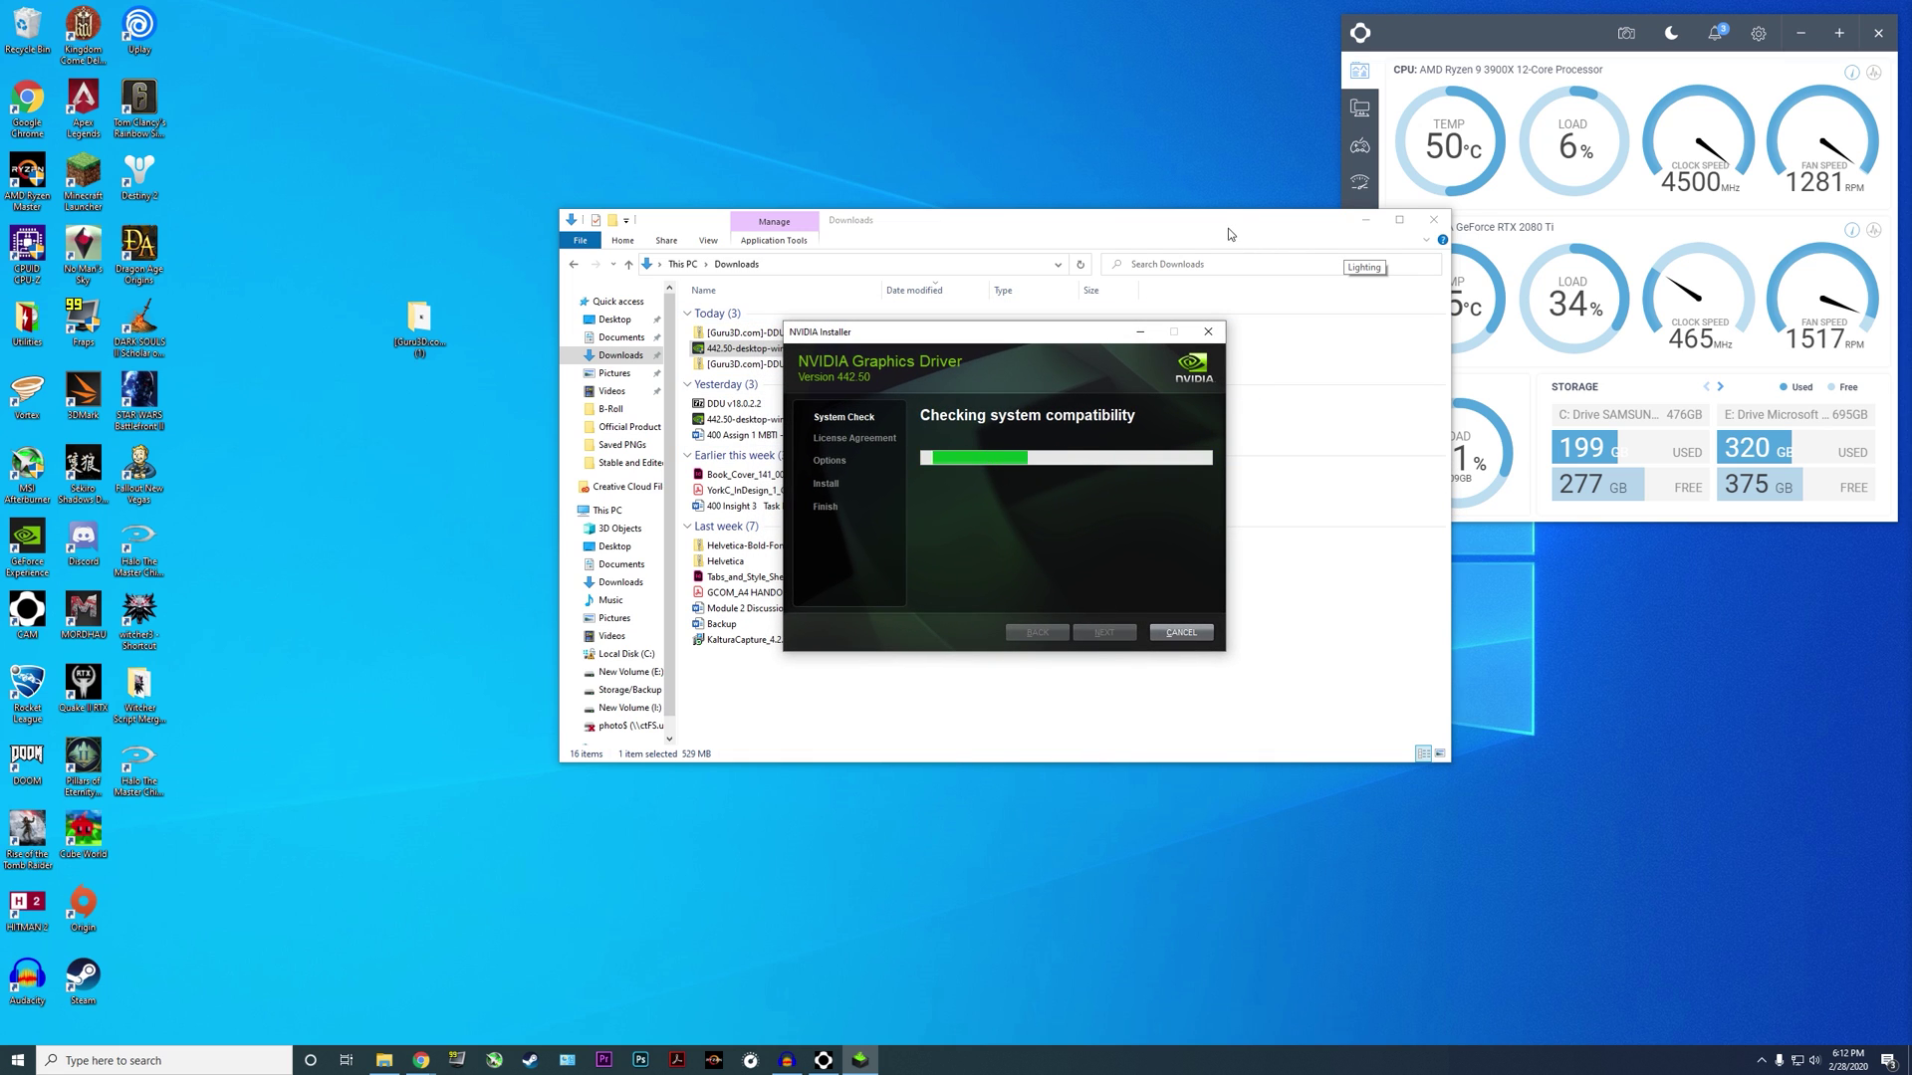
mouse_move(1227, 229)
left_mouse_down()
mouse_move(1148, 587)
mouse_move(1107, 489)
left_mouse_up()
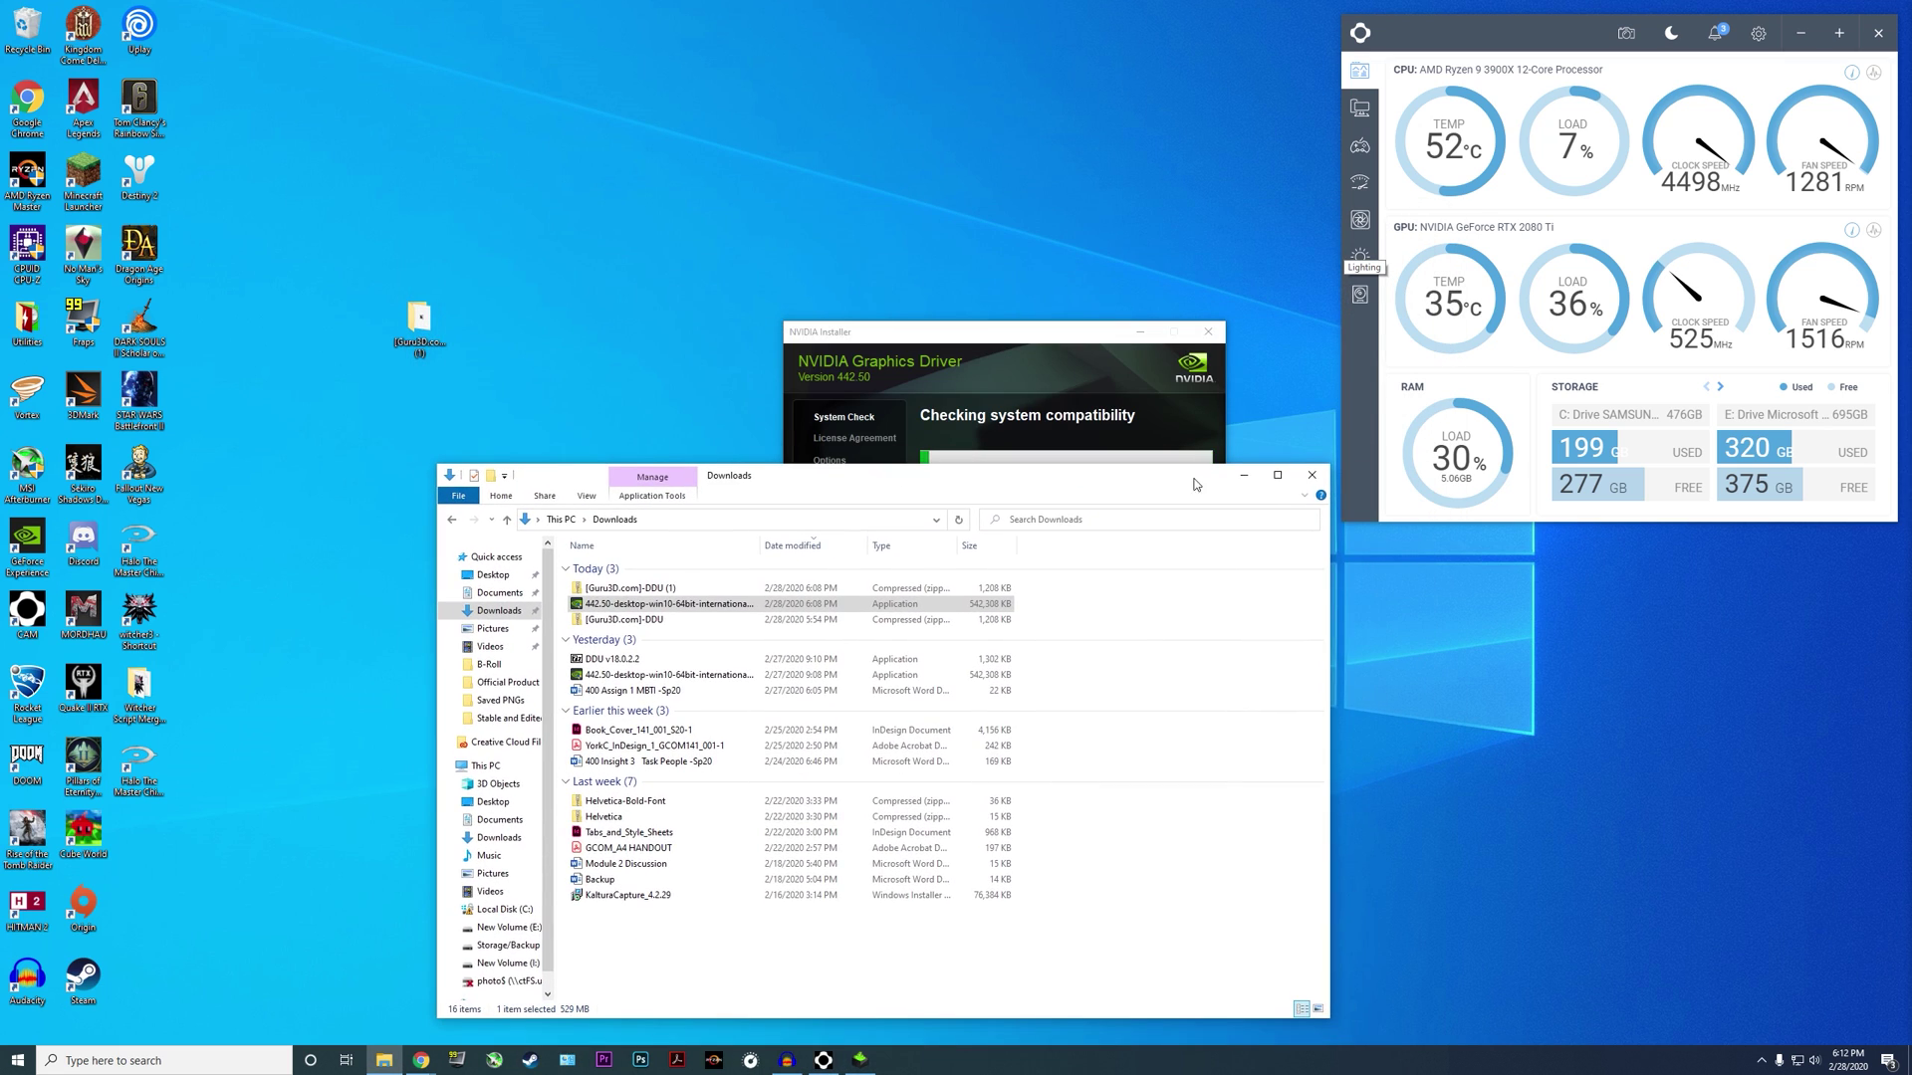
Minimize Downloads, toggle between driver-only and driver-plus-GeForce Experience, then cancel and confirm quitting.
left_click(1241, 478)
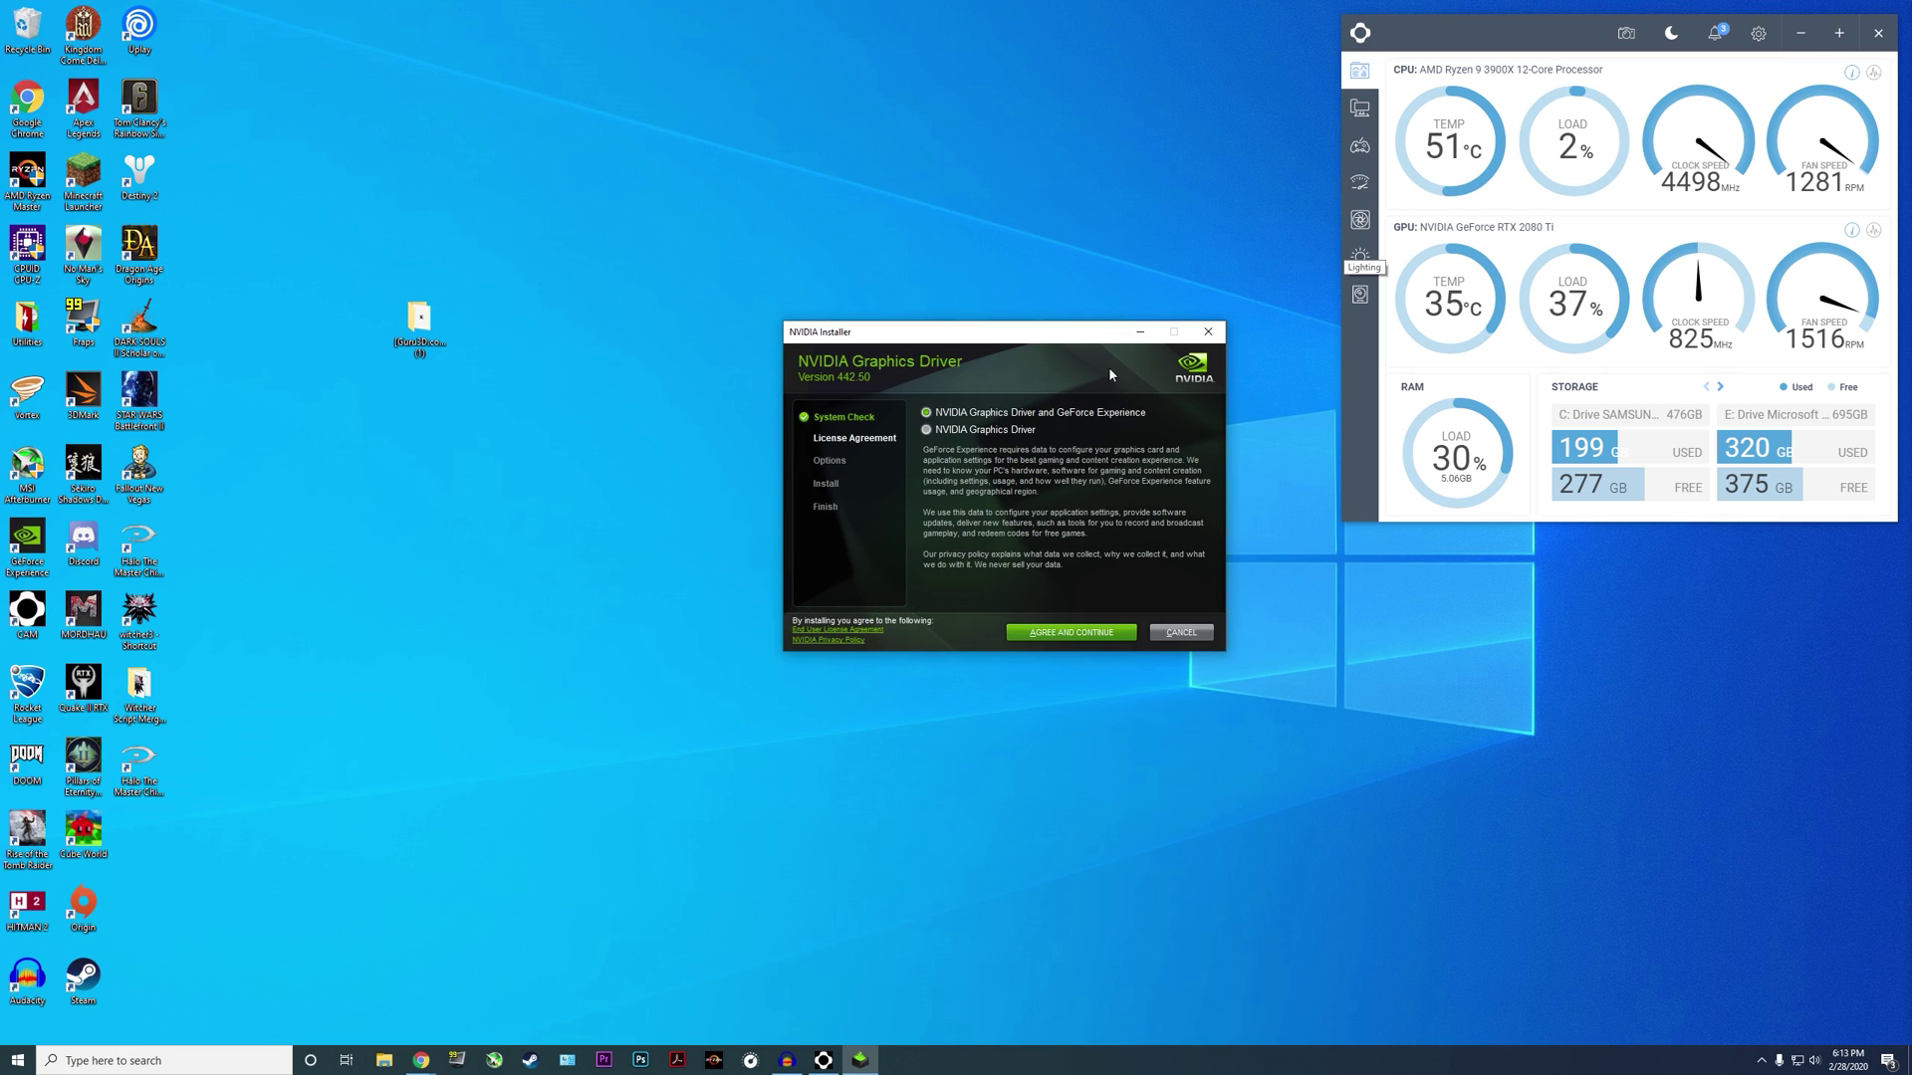
left_click(981, 431)
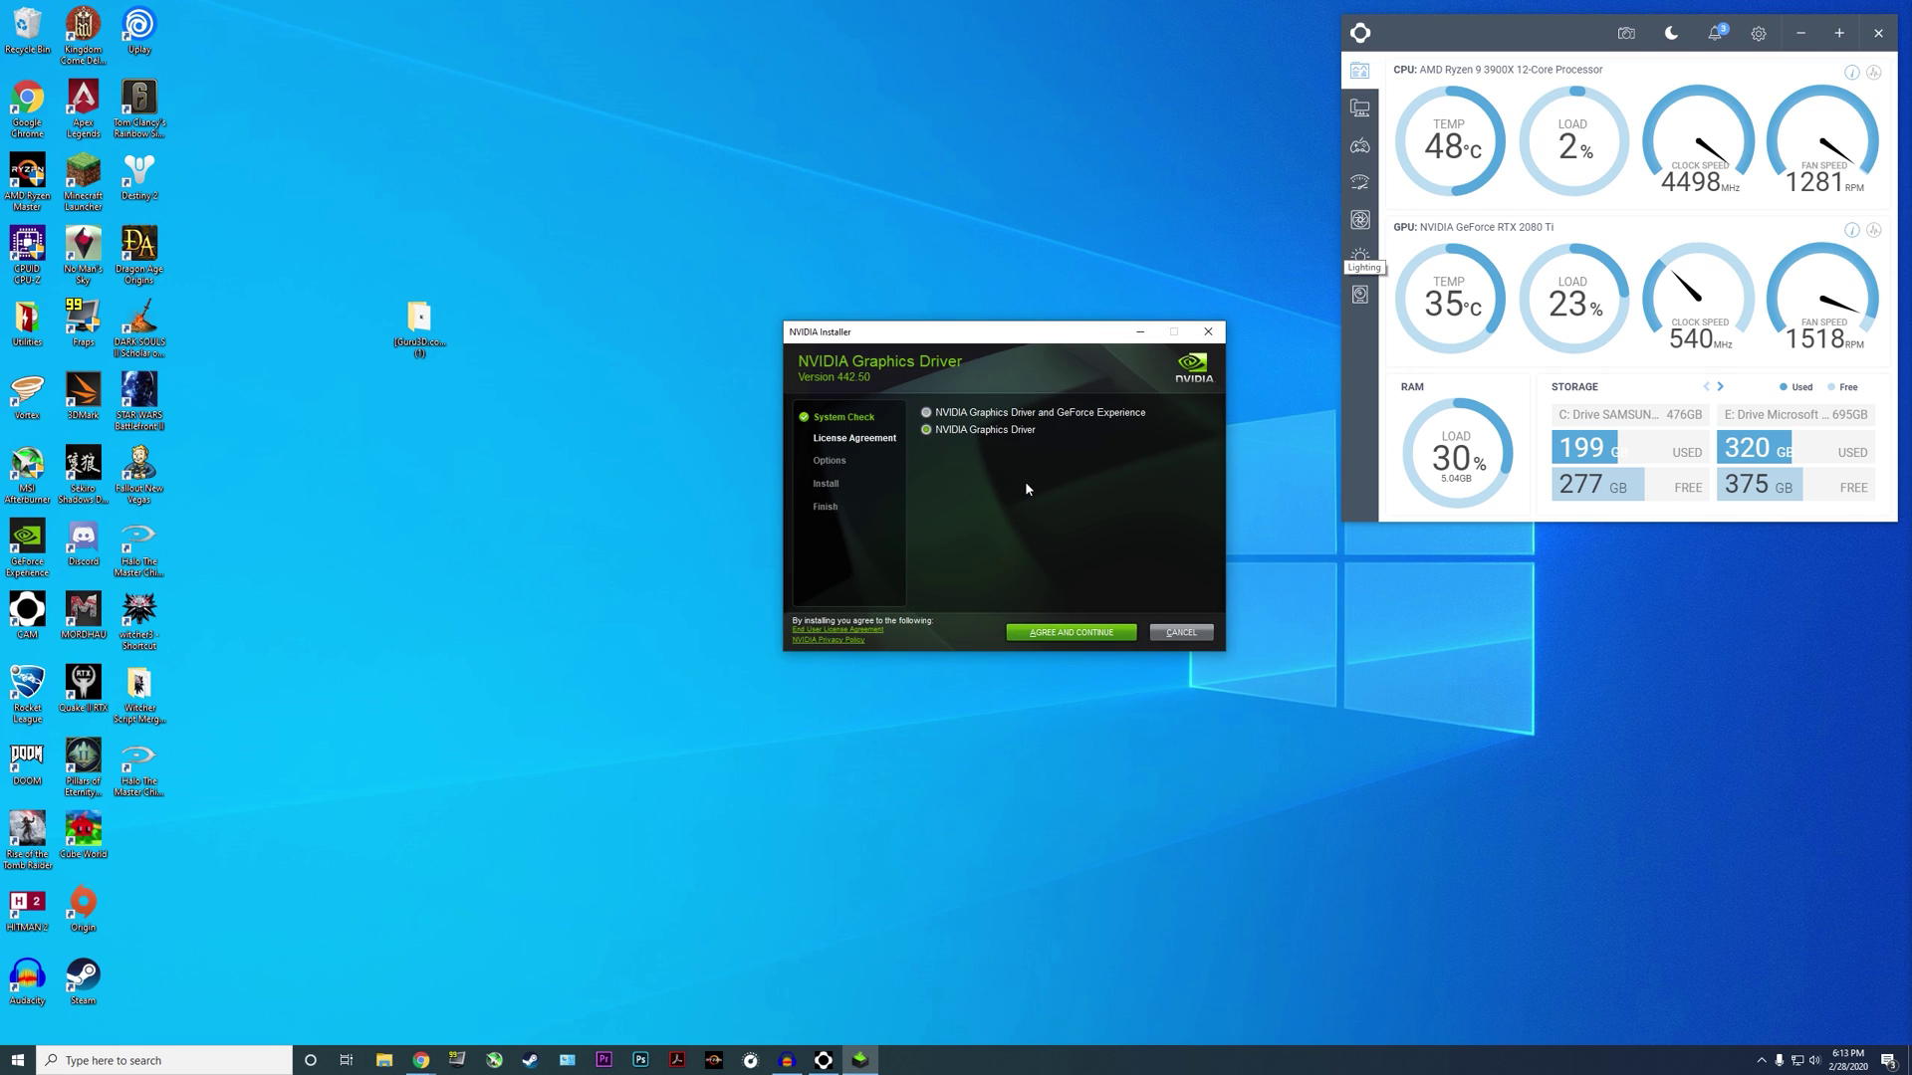
left_click(1055, 413)
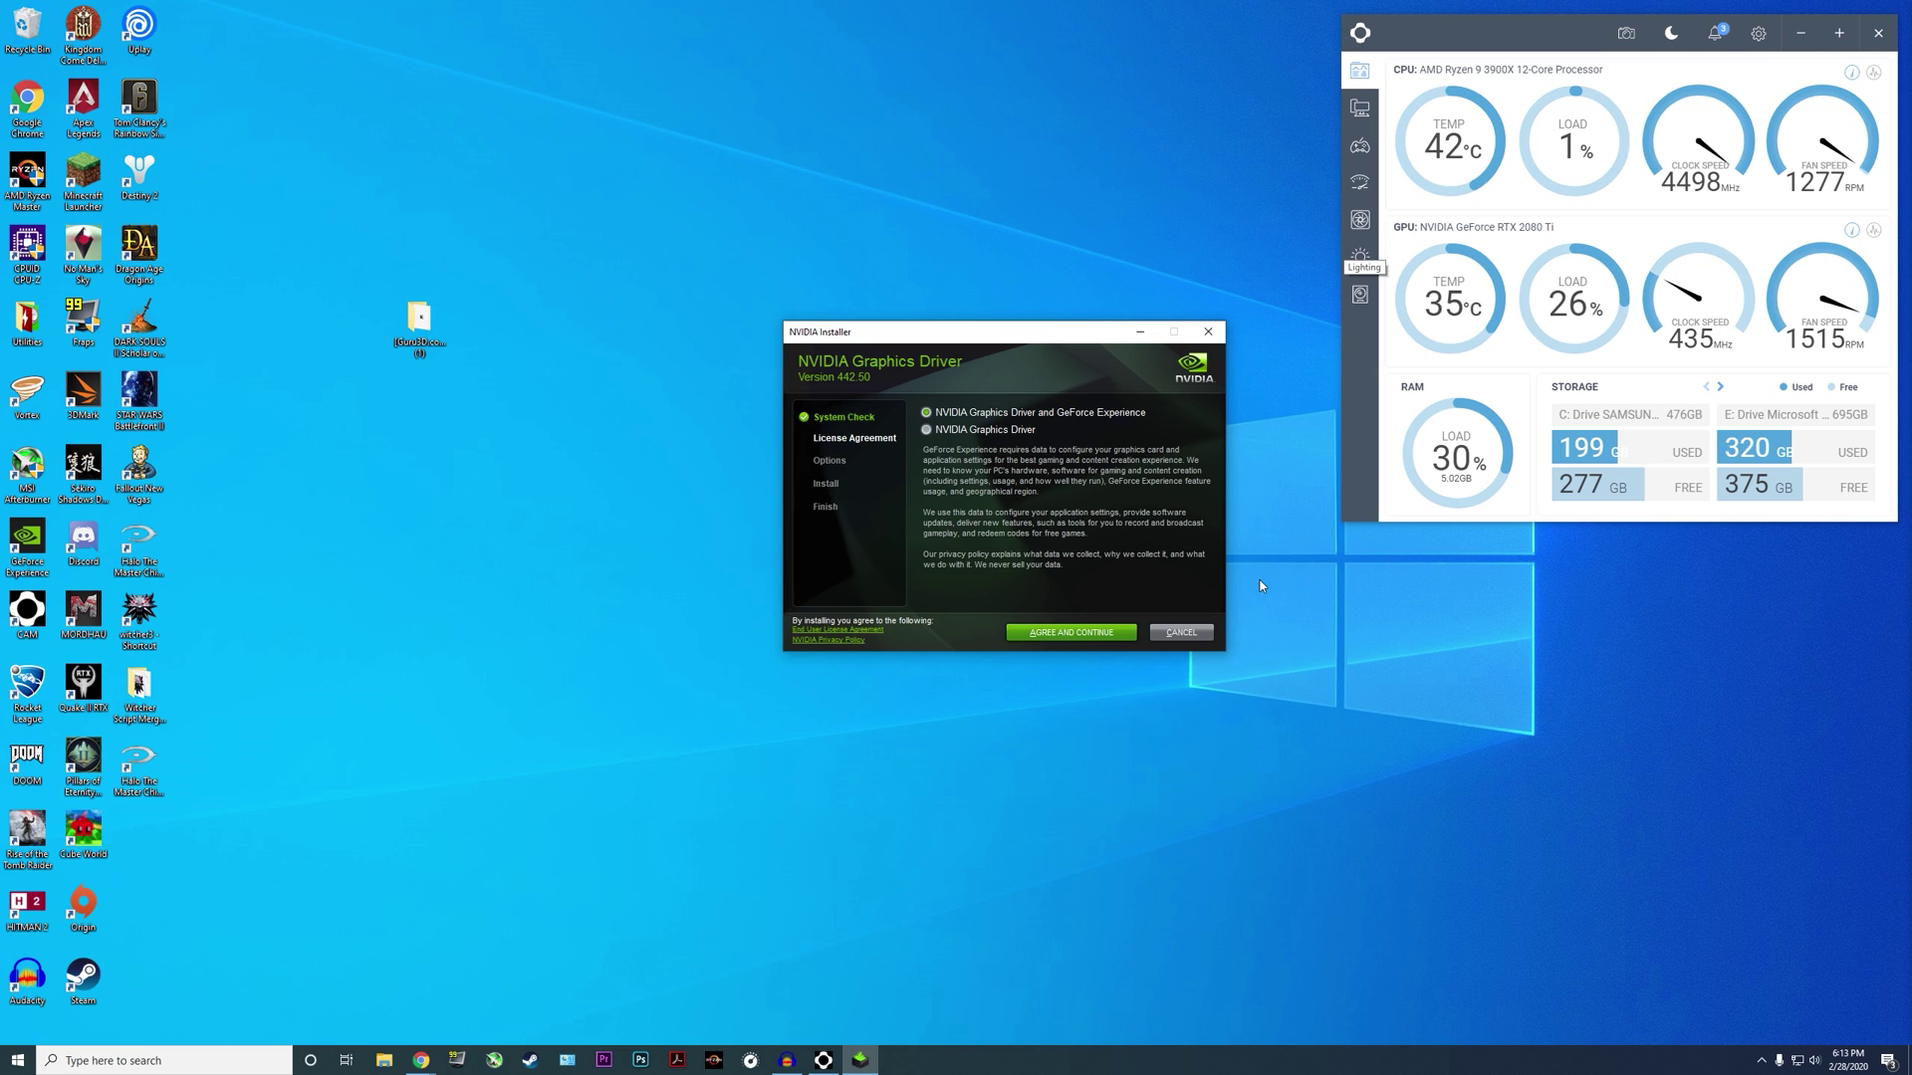
left_click(1208, 333)
left_click(961, 588)
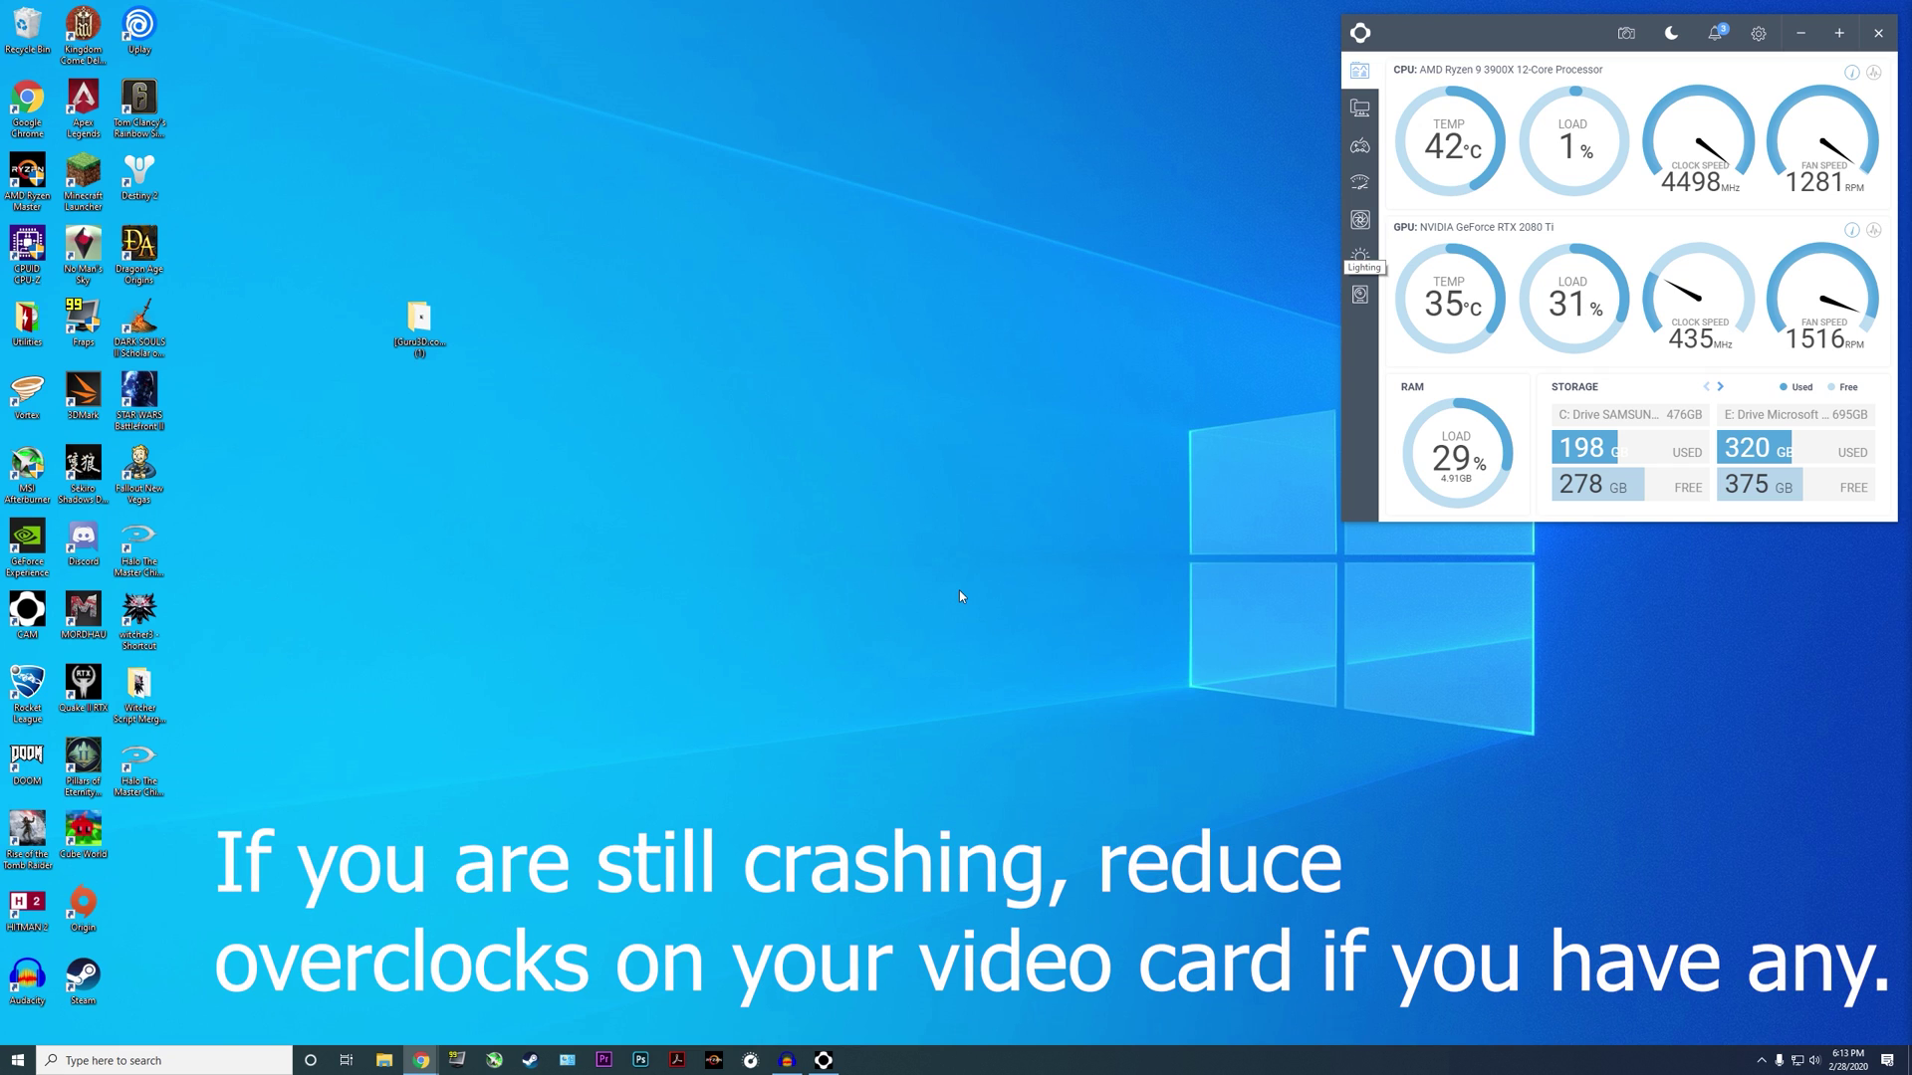
Drag the extracted DDU folder from the desktop centre into the left icon column.
mouse_move(418, 322)
left_mouse_down()
mouse_move(218, 772)
mouse_move(150, 829)
left_mouse_up()
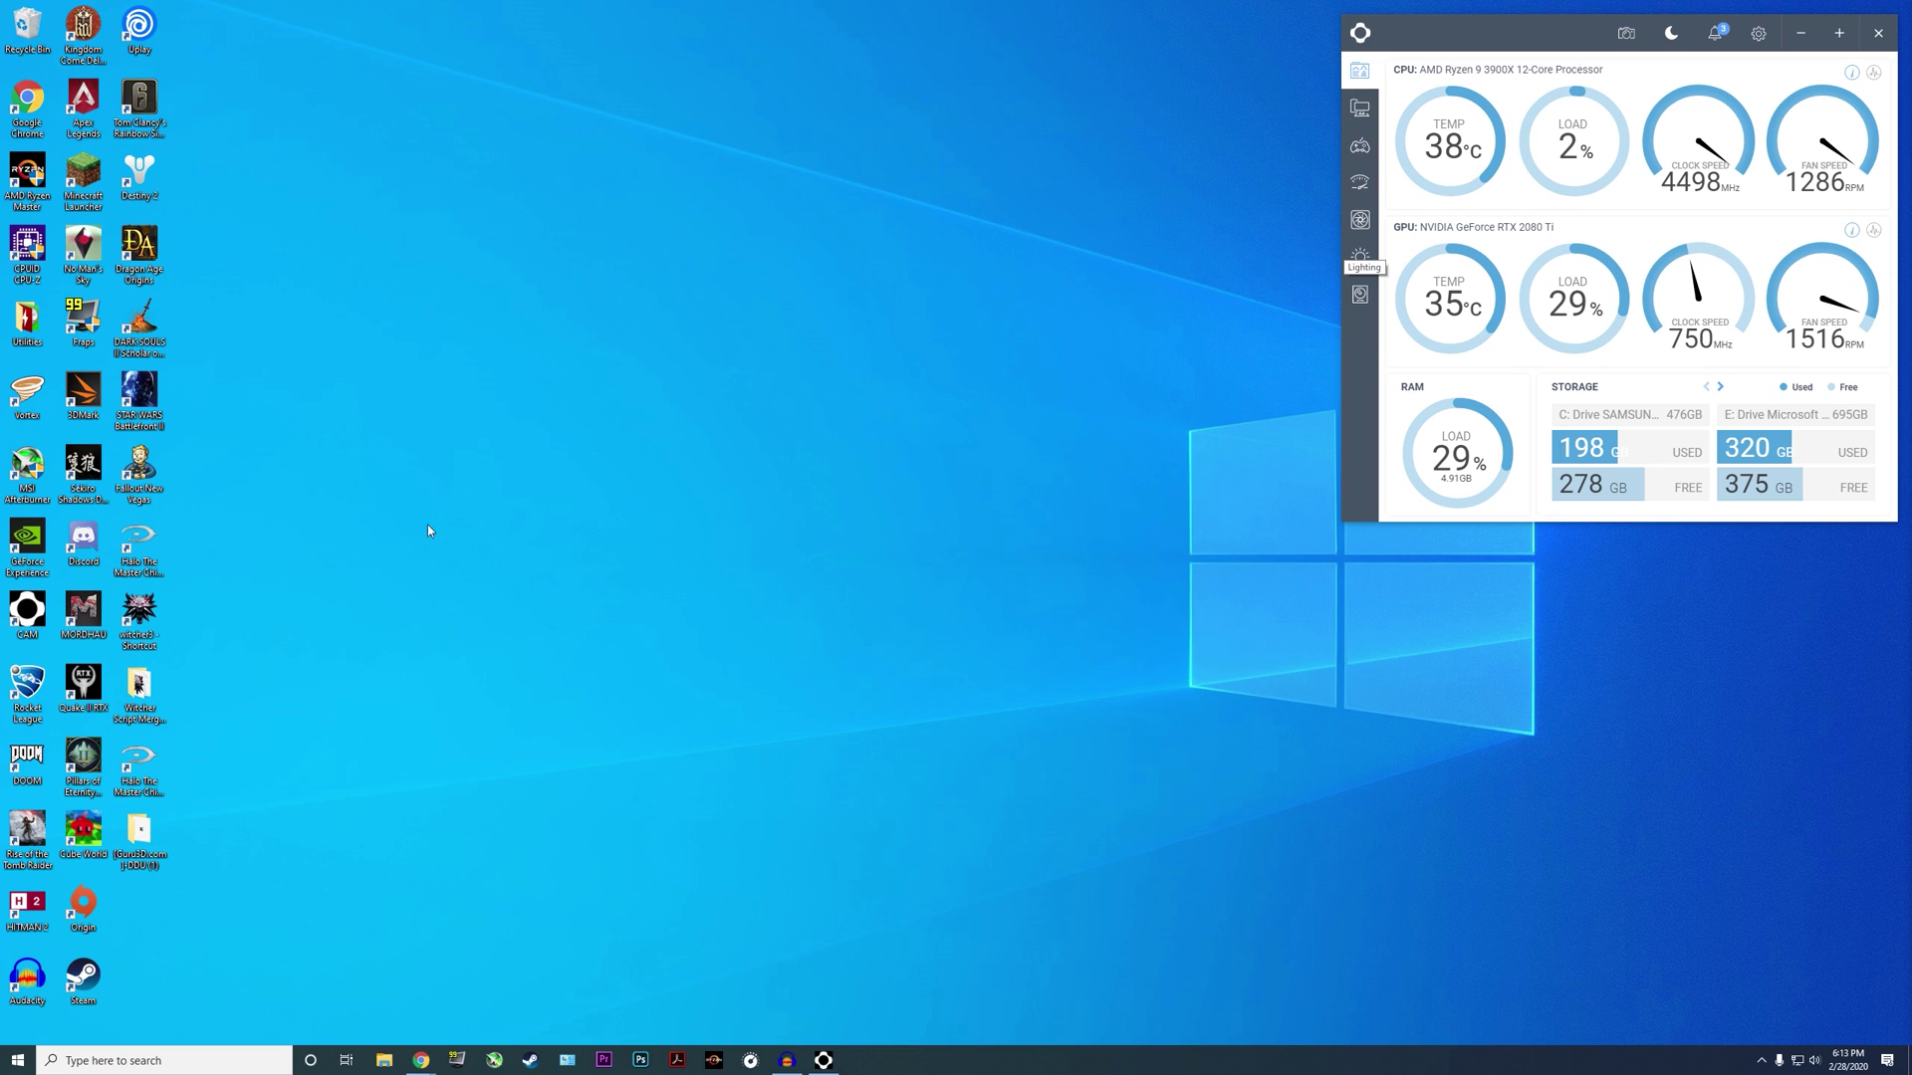